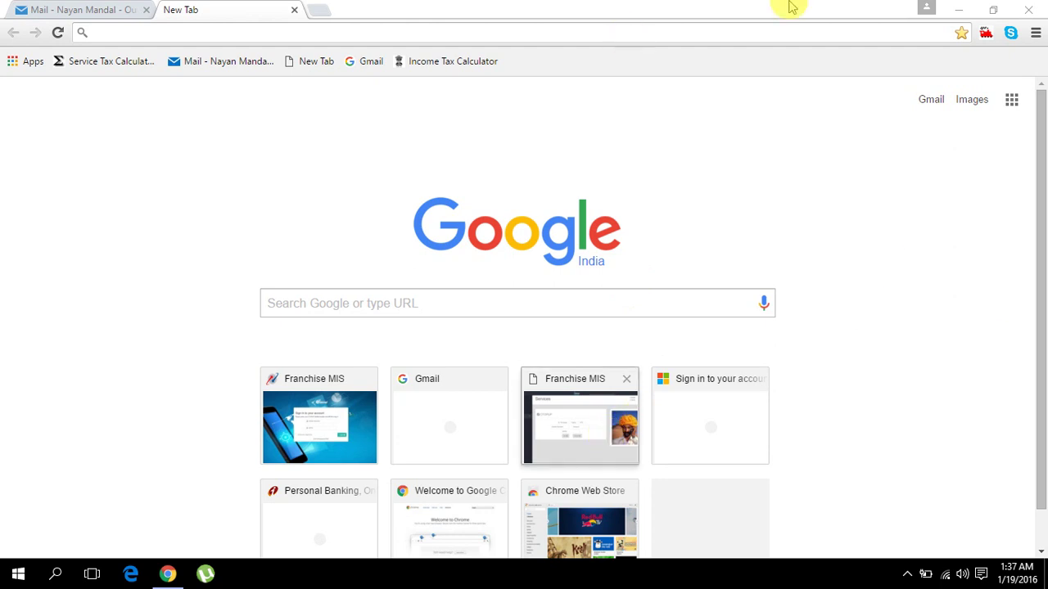
# - Minimize Chrome, refresh the Windows desktop, and restore the Chrome New Tab window from the taskbar
pyautogui.click(955, 12)
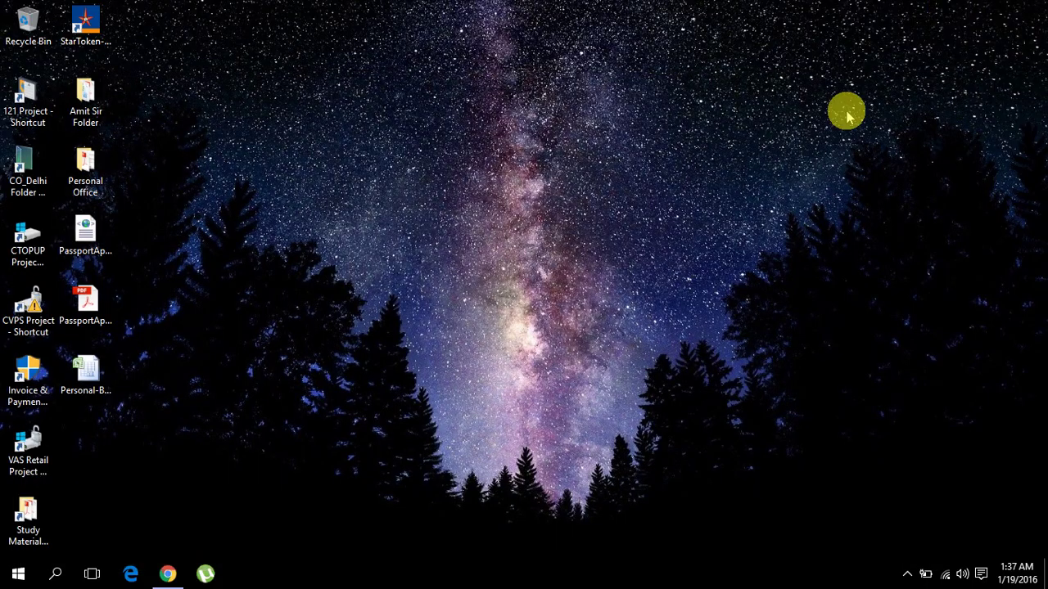
pyautogui.rightClick(434, 51)
pyautogui.click(519, 96)
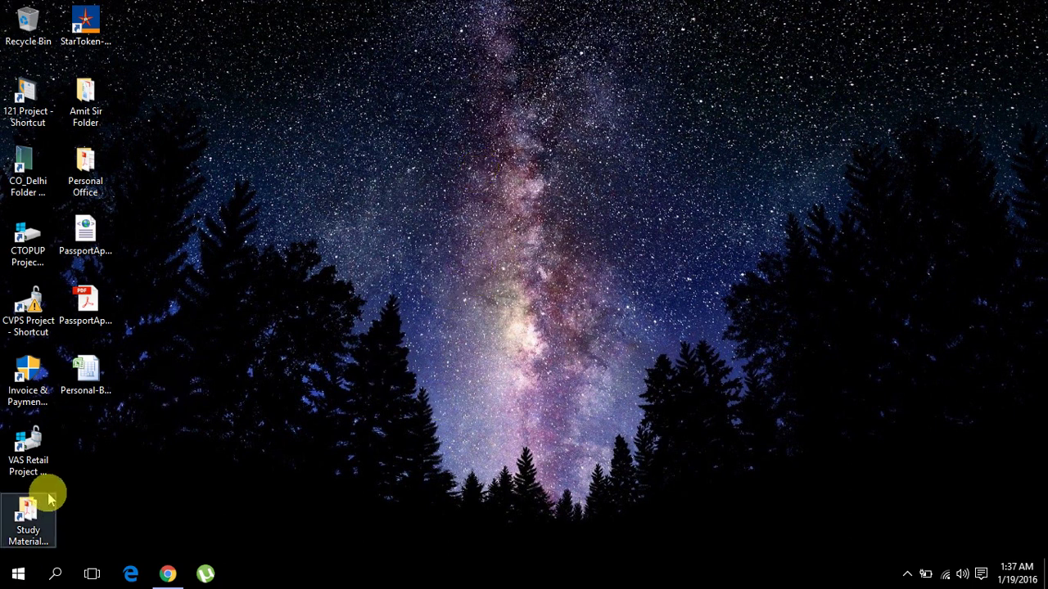
pyautogui.moveTo(169, 577)
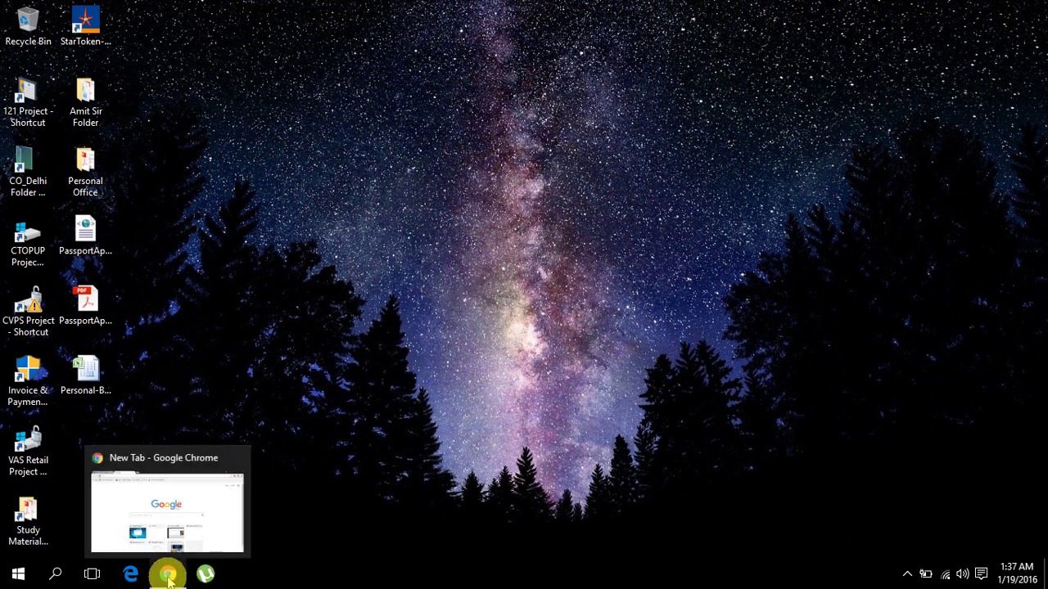
pyautogui.click(167, 576)
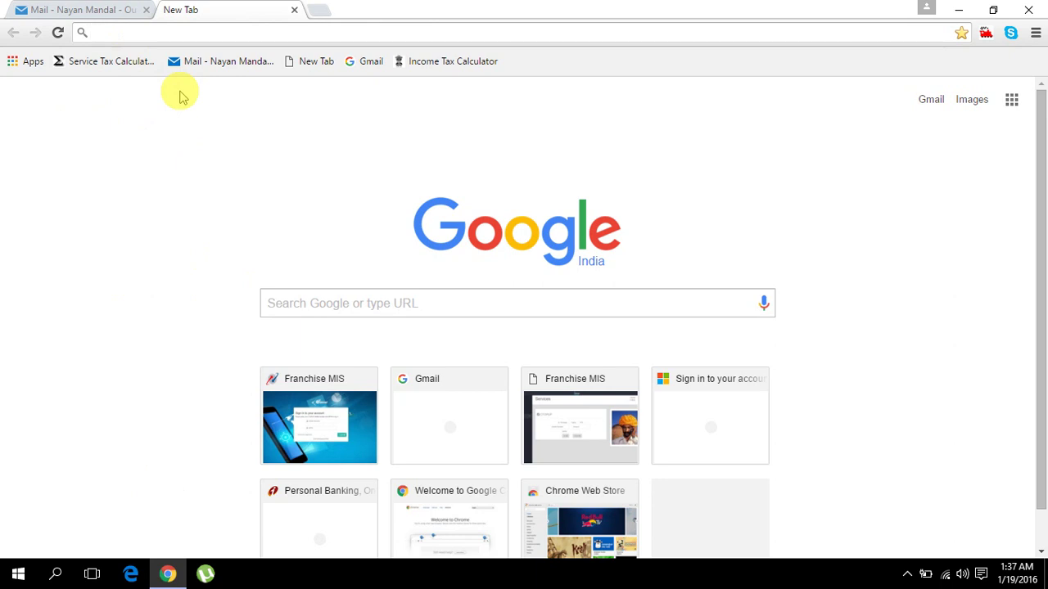
# - Go to bsnleast.fmis.co.in to load the Franchise MIS login page
pyautogui.write('bsnl')
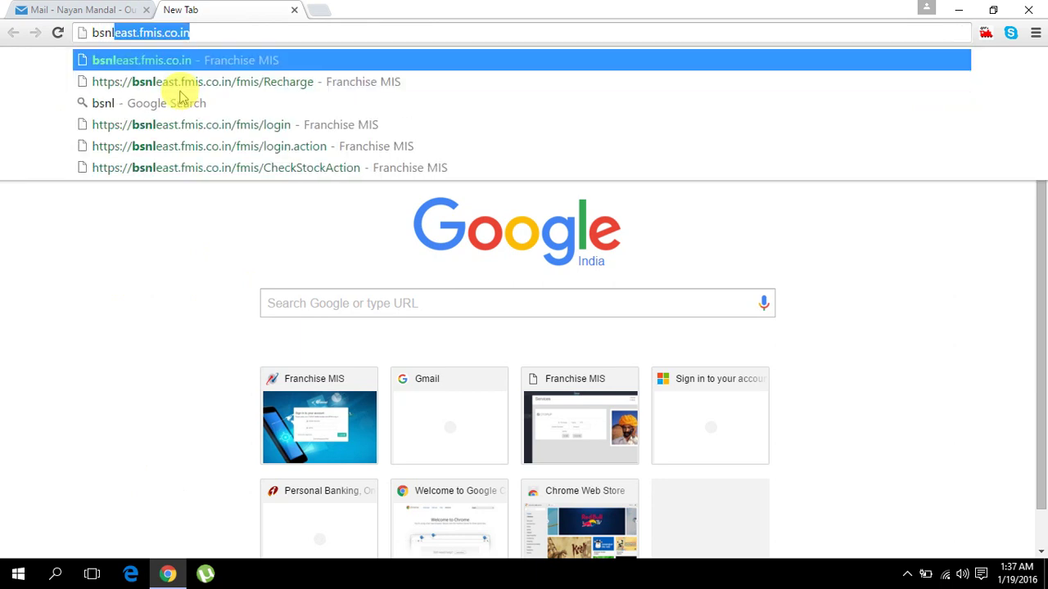
pyautogui.write('ea')
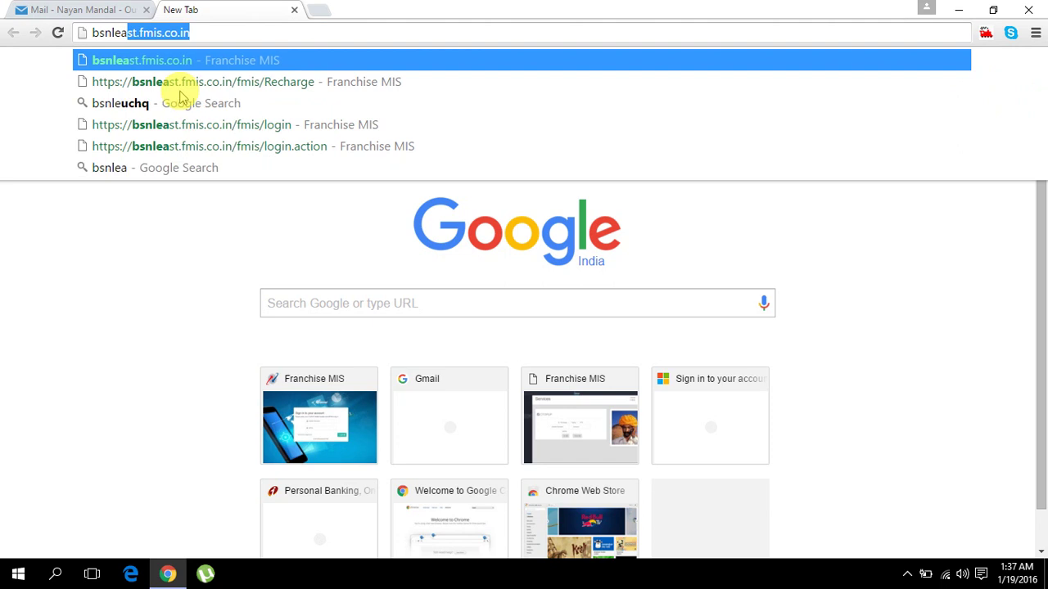
pyautogui.write('st.fmis.c')
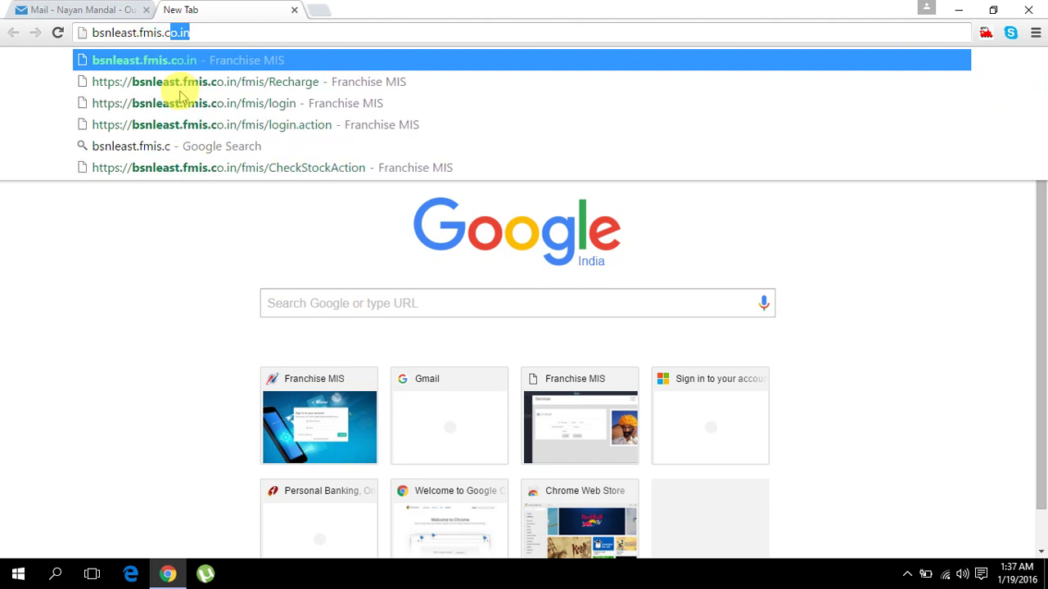
pyautogui.write('o.in')
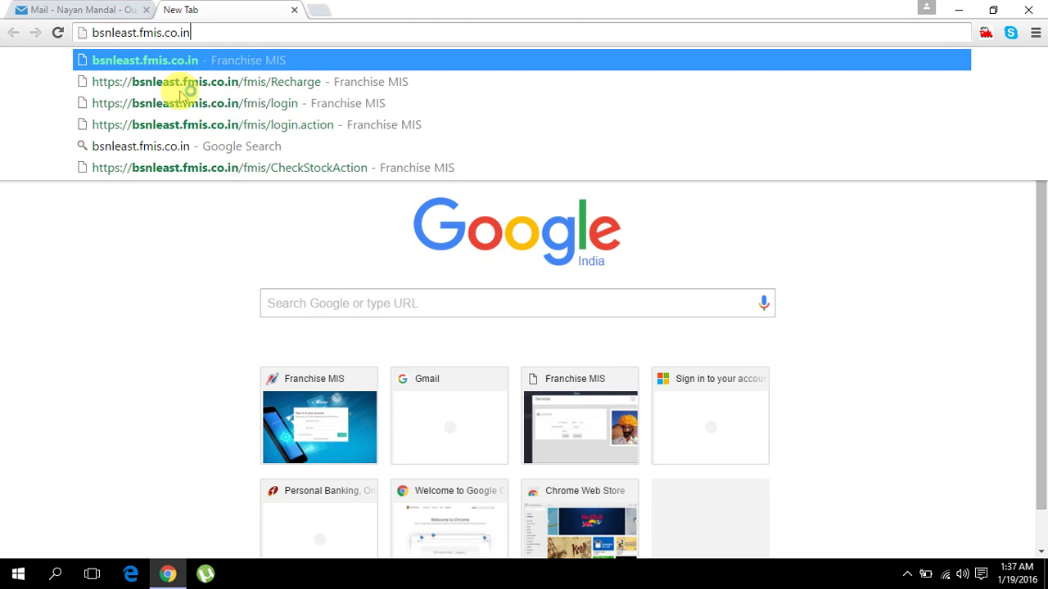
pyautogui.press('Return')
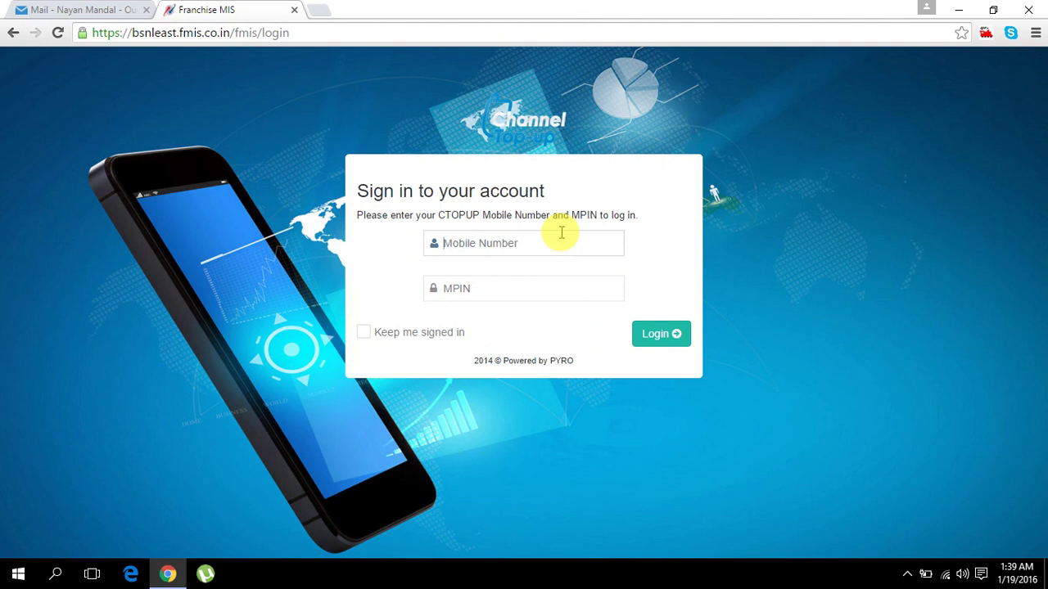
# - Log in with the saved CTOPUP mobile number and the account MPIN
pyautogui.click(562, 236)
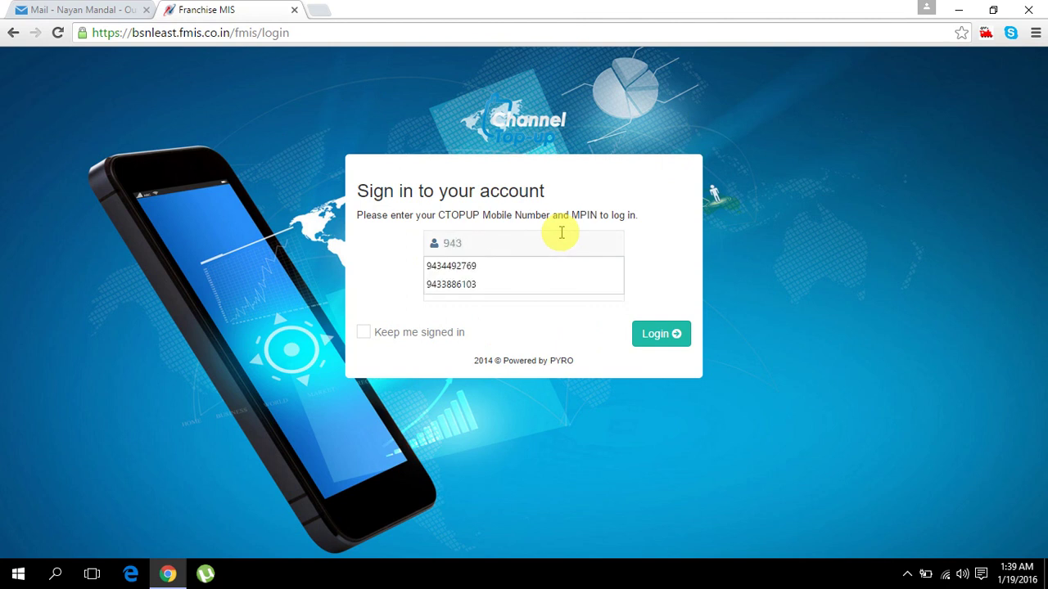
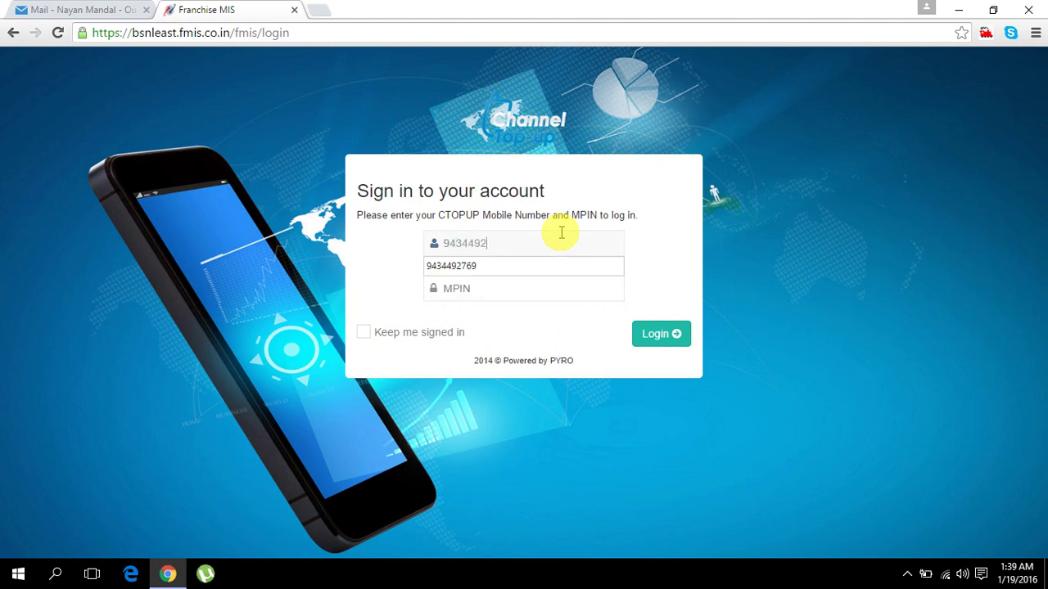
pyautogui.click(502, 267)
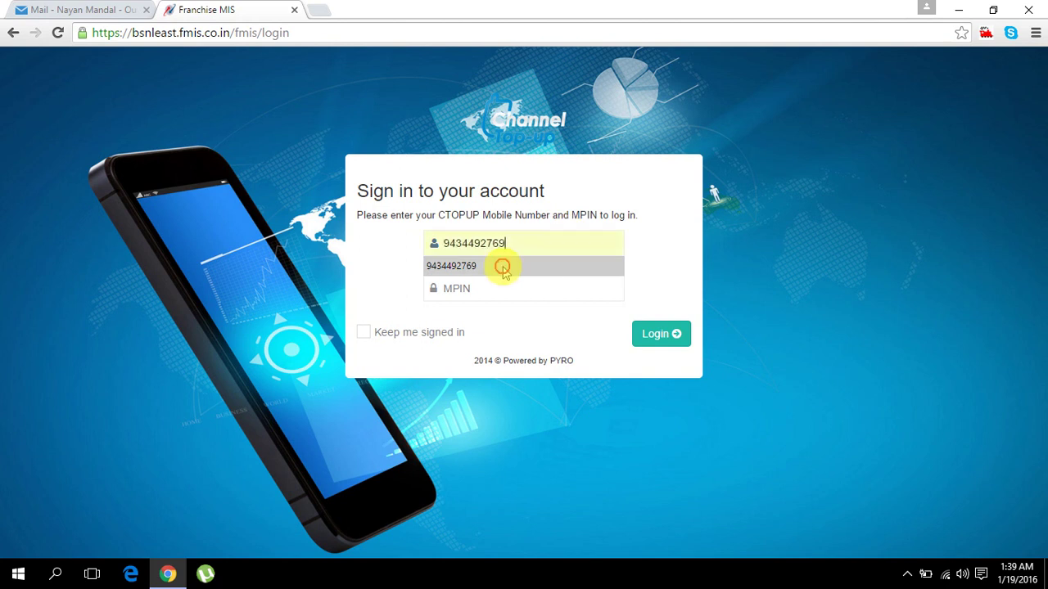
pyautogui.click(508, 286)
pyautogui.write('1234')
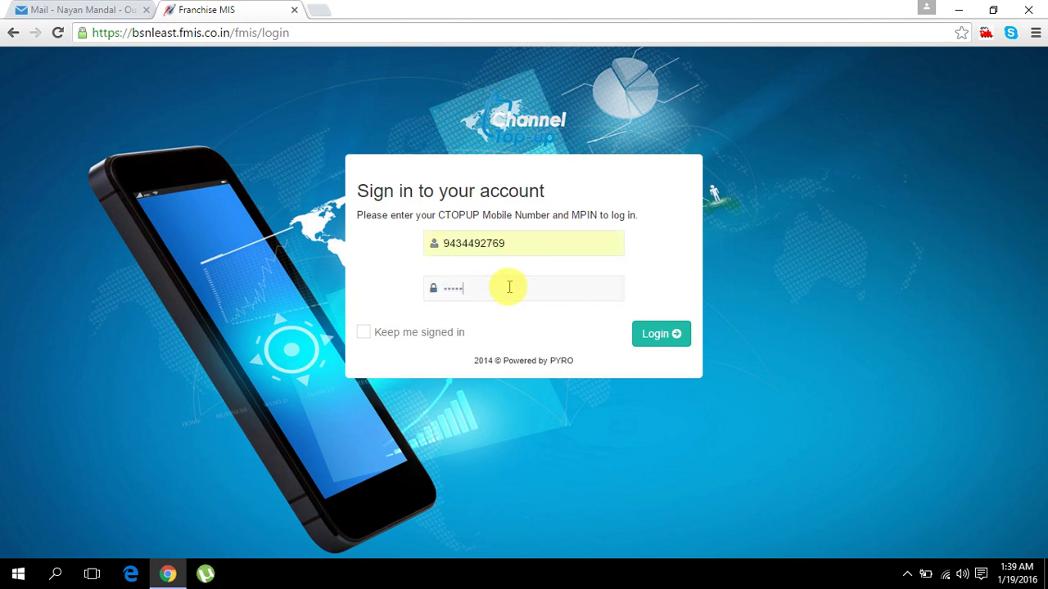
pyautogui.write('5')
pyautogui.click(661, 333)
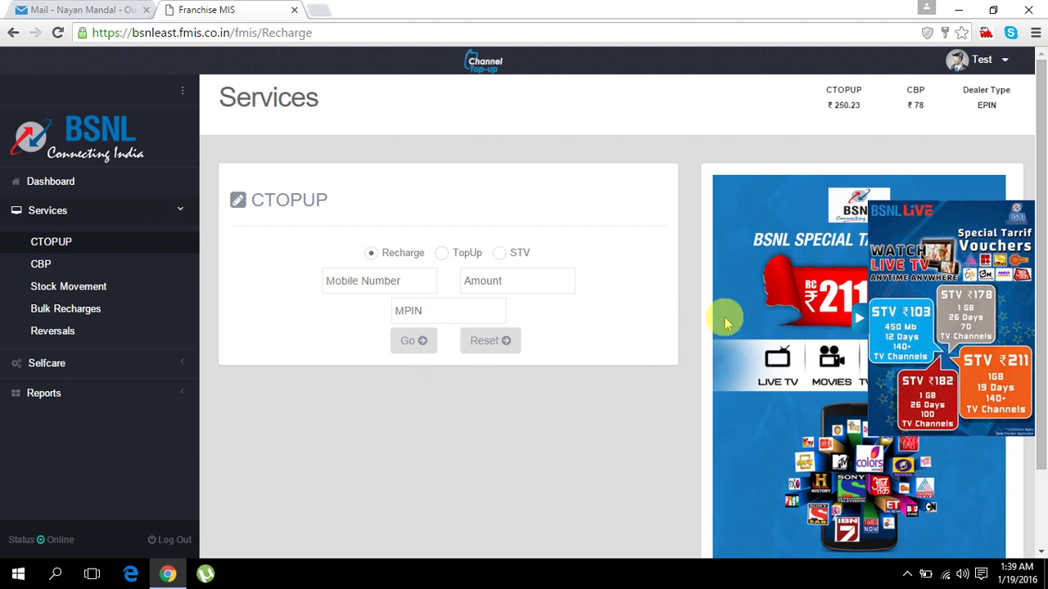
# - Toggle the STV vouchers panel several times, leave it hidden, and briefly open the Test user menu
pyautogui.click(859, 317)
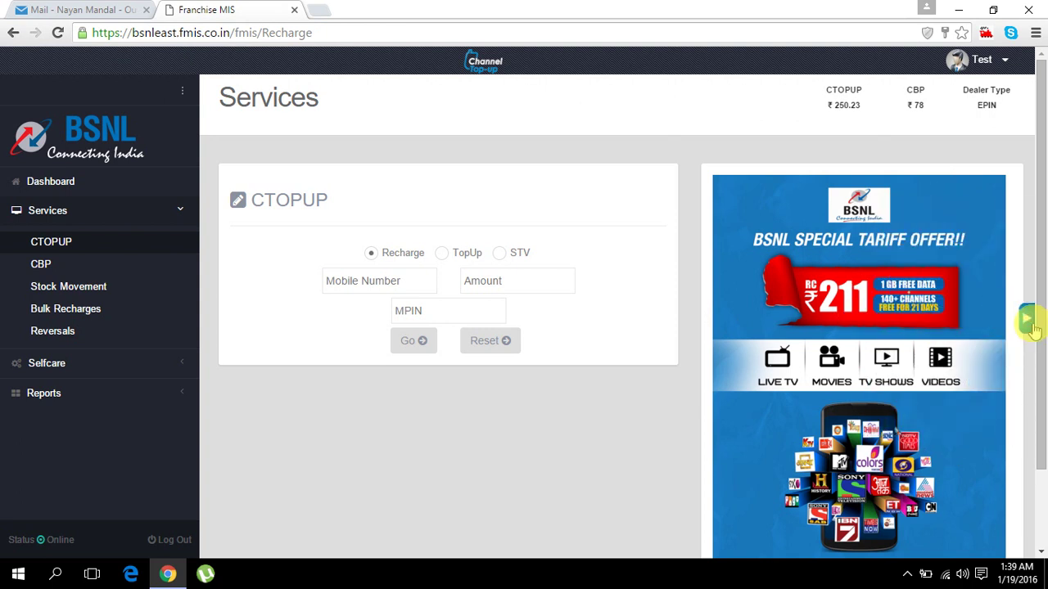
pyautogui.click(1023, 321)
pyautogui.click(861, 322)
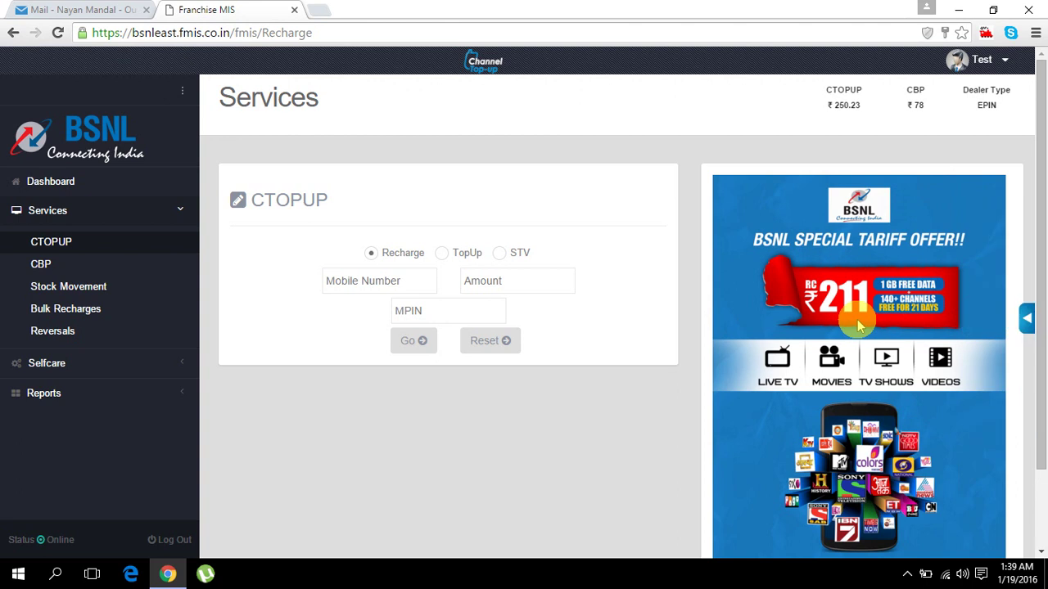
pyautogui.click(1028, 322)
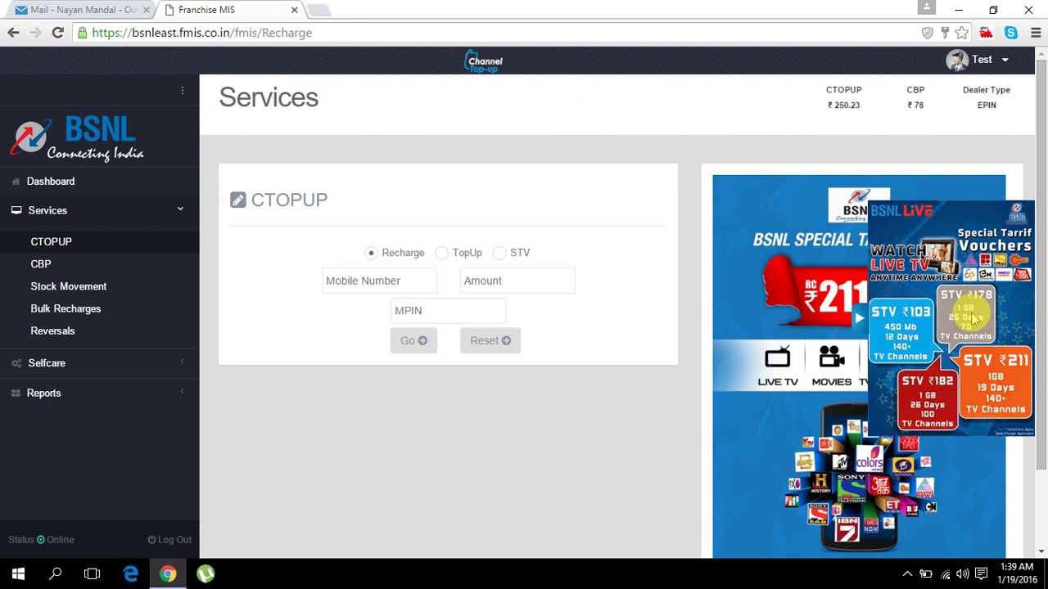
pyautogui.click(867, 329)
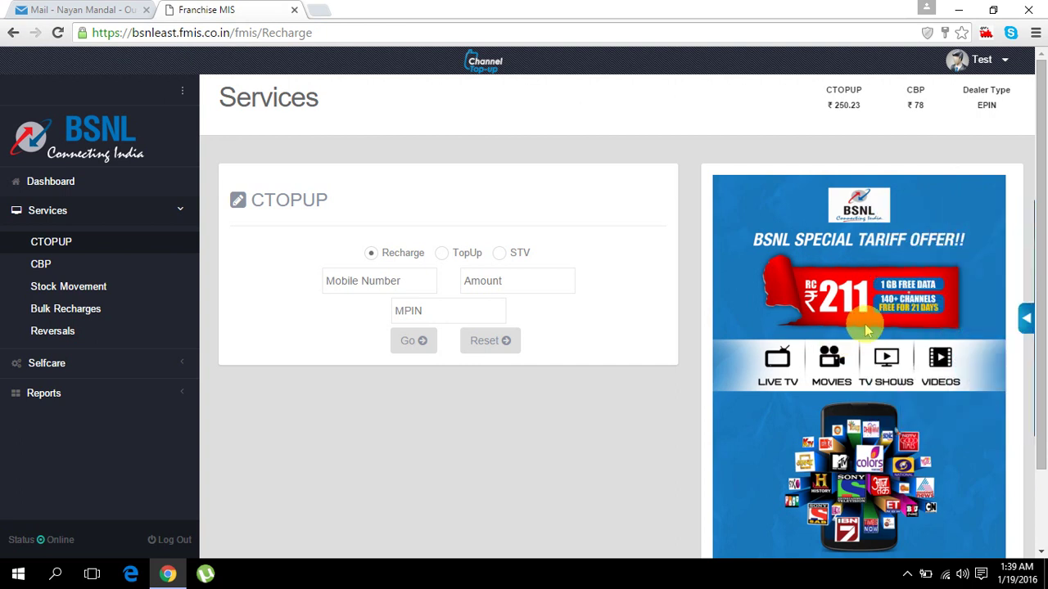
pyautogui.click(1027, 321)
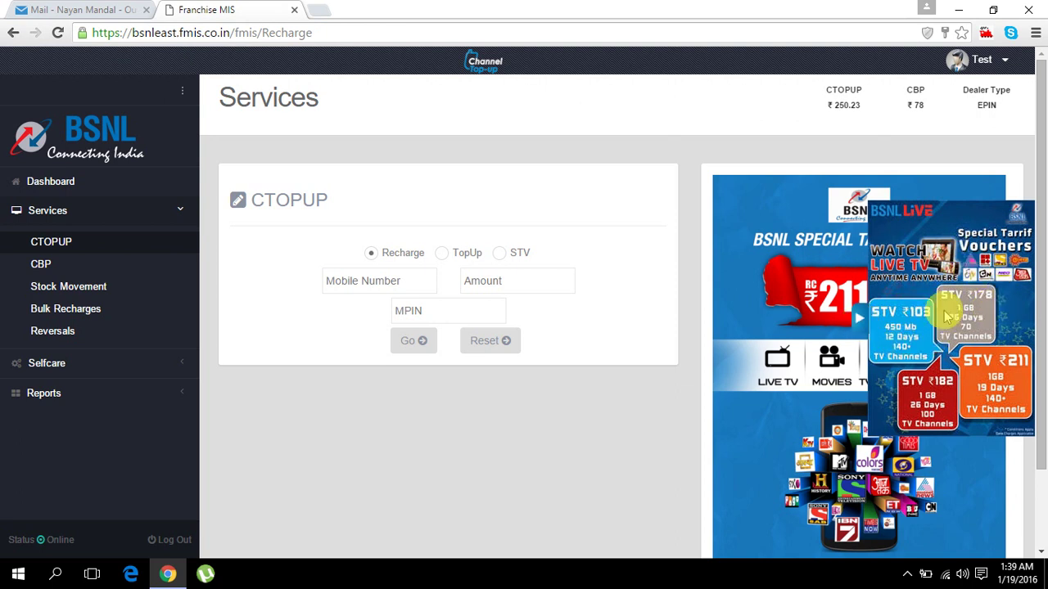
pyautogui.click(865, 324)
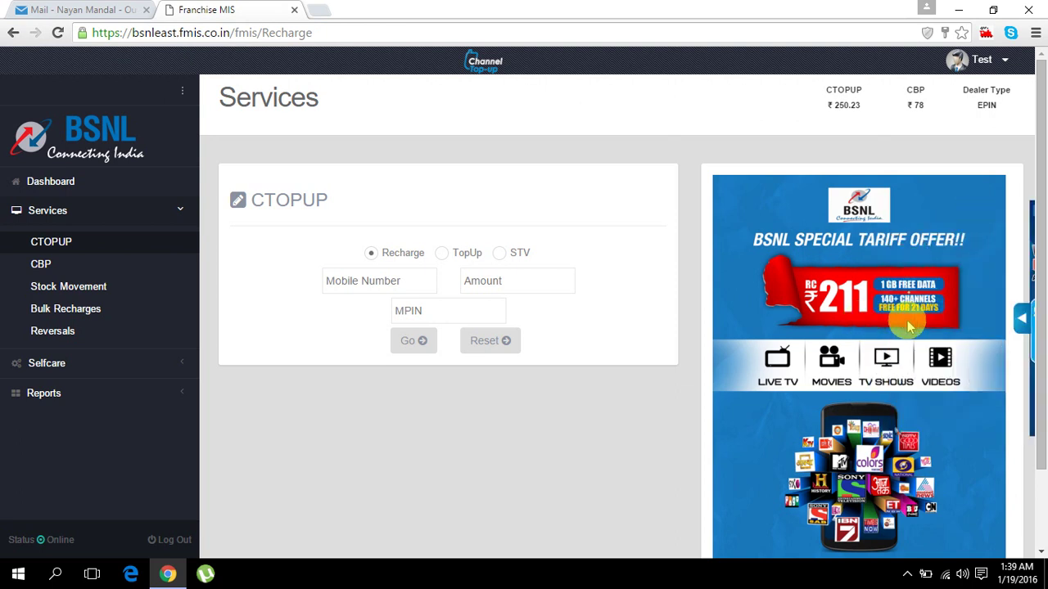
pyautogui.click(1005, 60)
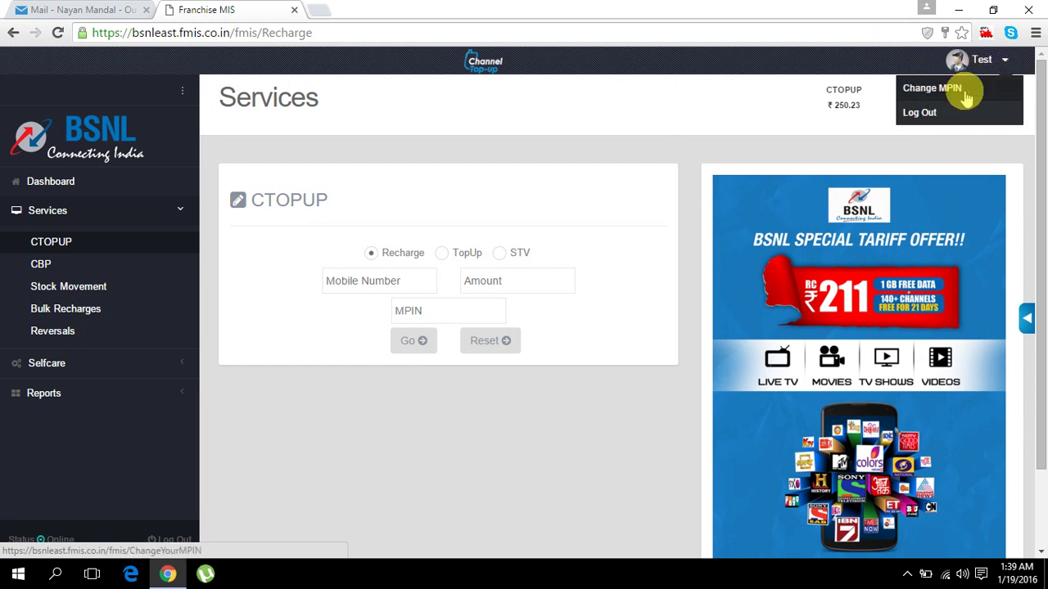
pyautogui.click(870, 66)
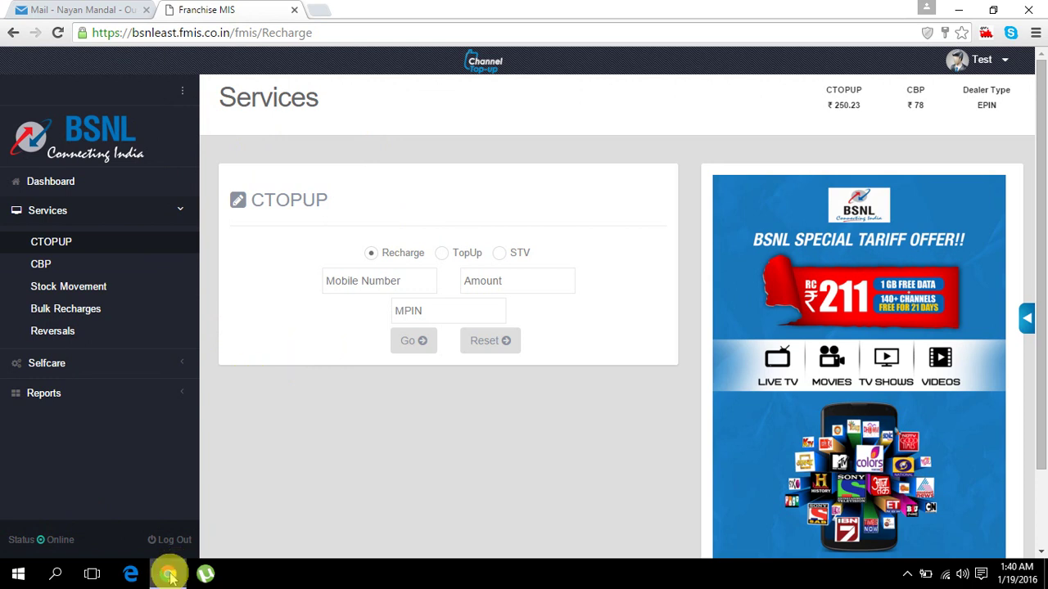
# - Scroll through the CTOPUP Services page, then collapse the Services submenu in the sidebar
pyautogui.scroll(-2, 509, 429)
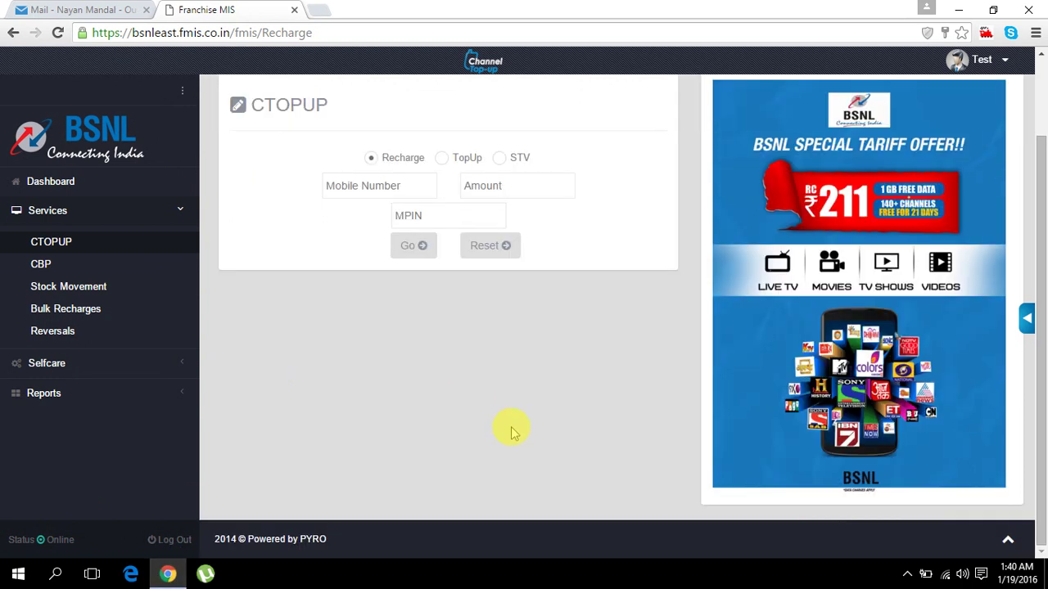
pyautogui.scroll(2, 509, 429)
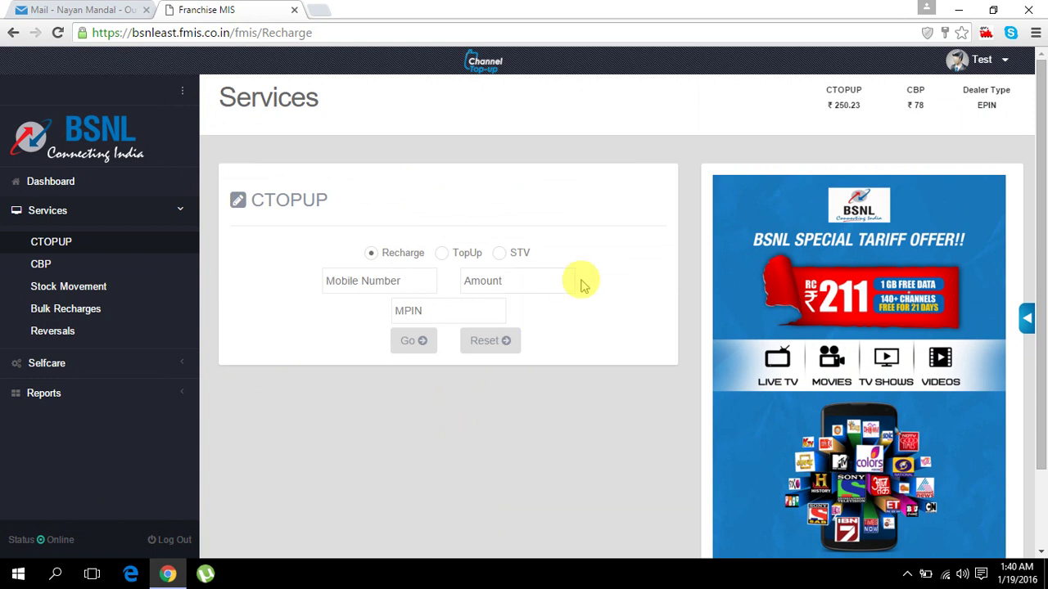
pyautogui.scroll(-2, 545, 309)
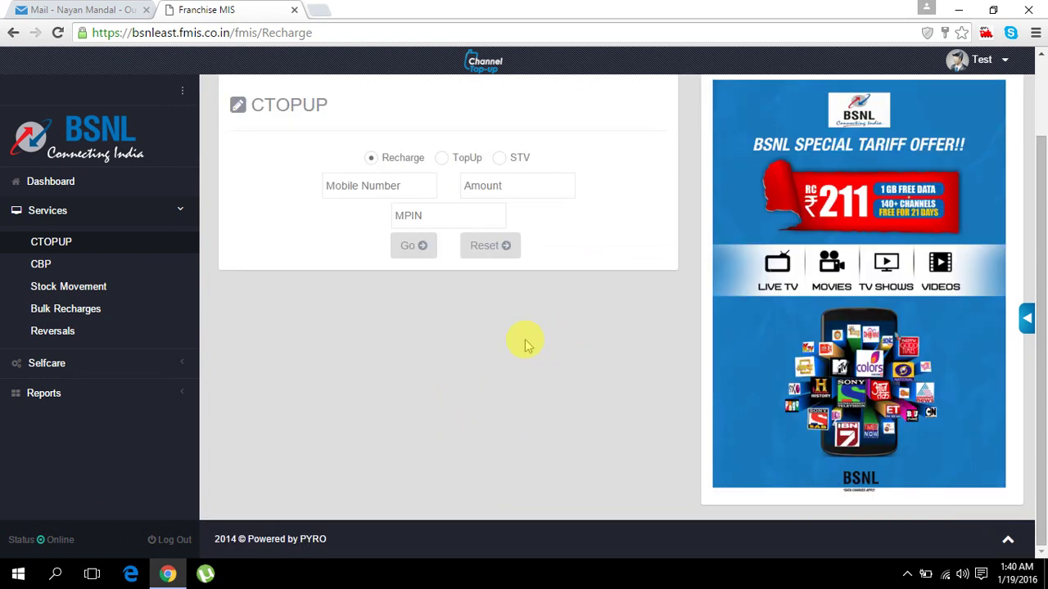
pyautogui.scroll(2, 523, 342)
pyautogui.scroll(-2, 507, 343)
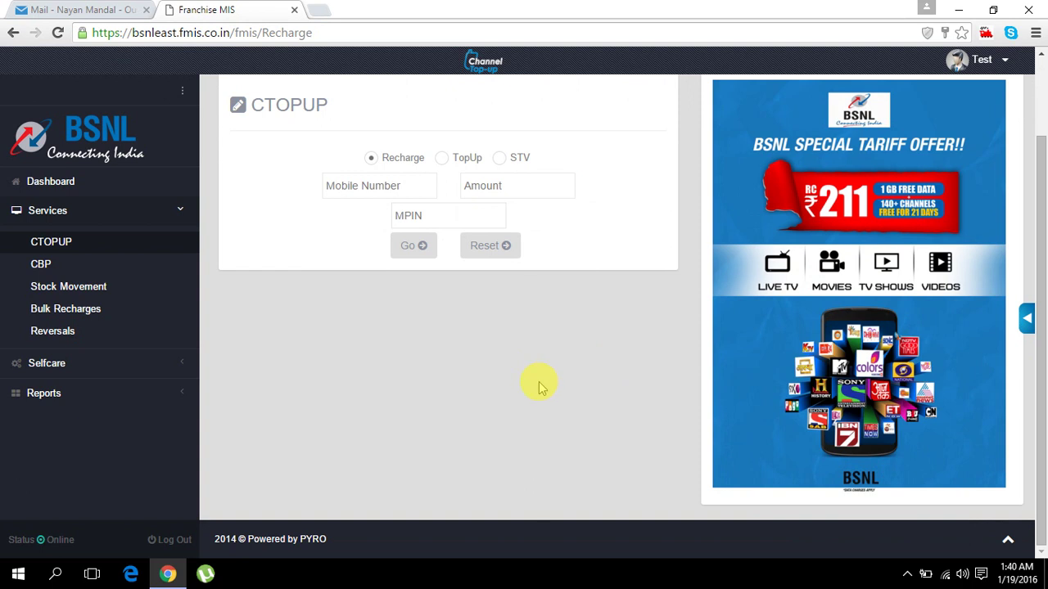
pyautogui.scroll(2, 510, 381)
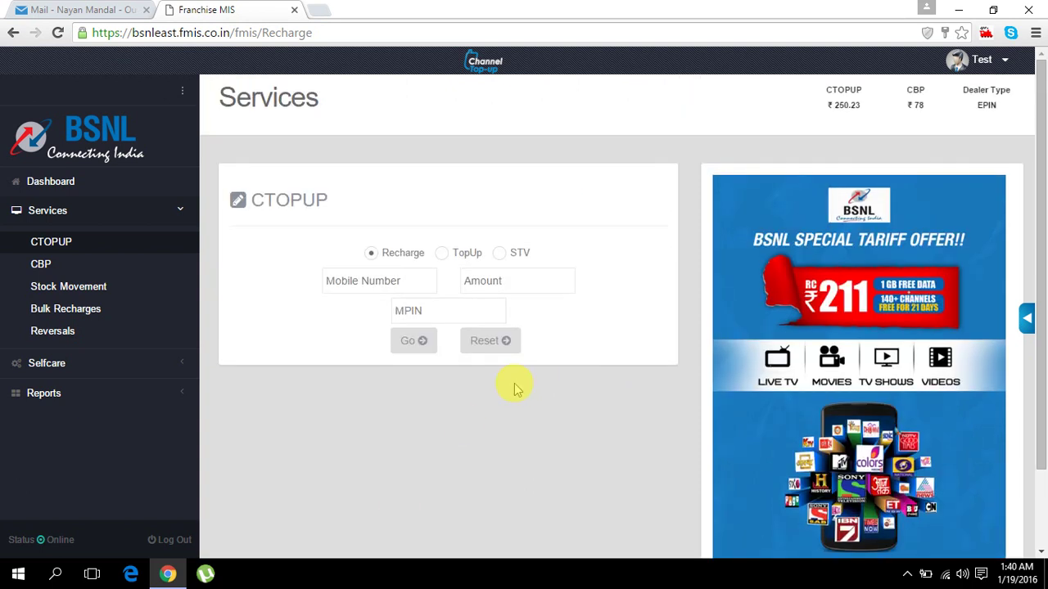
pyautogui.scroll(-2, 518, 385)
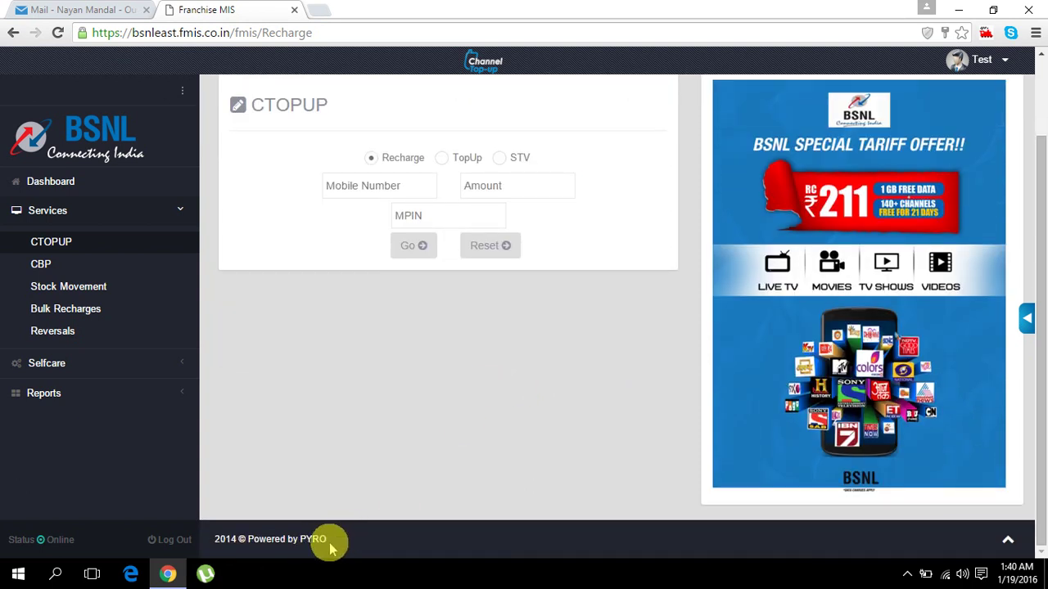
pyautogui.scroll(1, 415, 463)
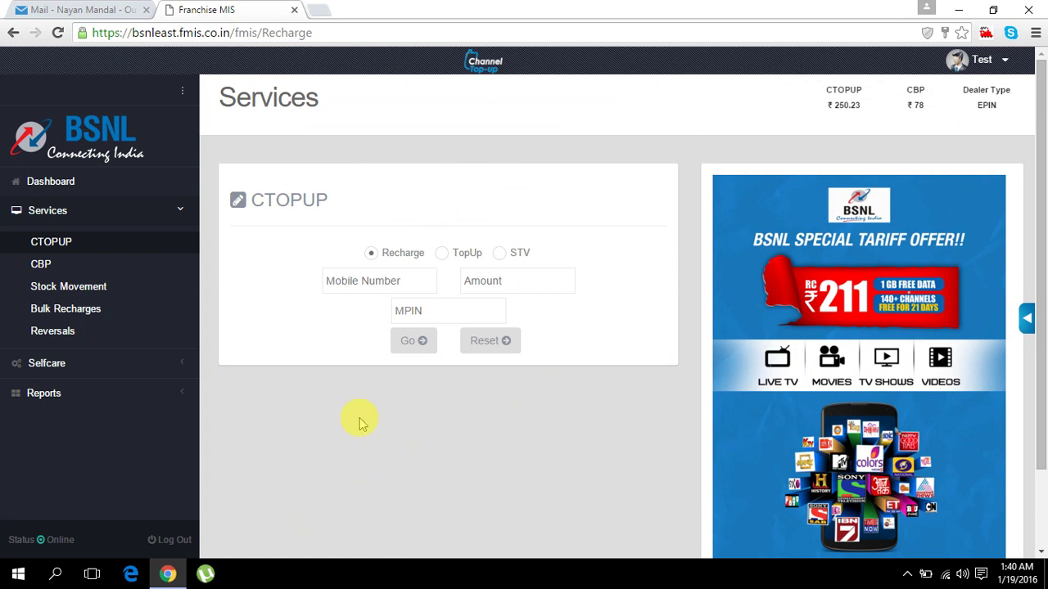
pyautogui.click(117, 219)
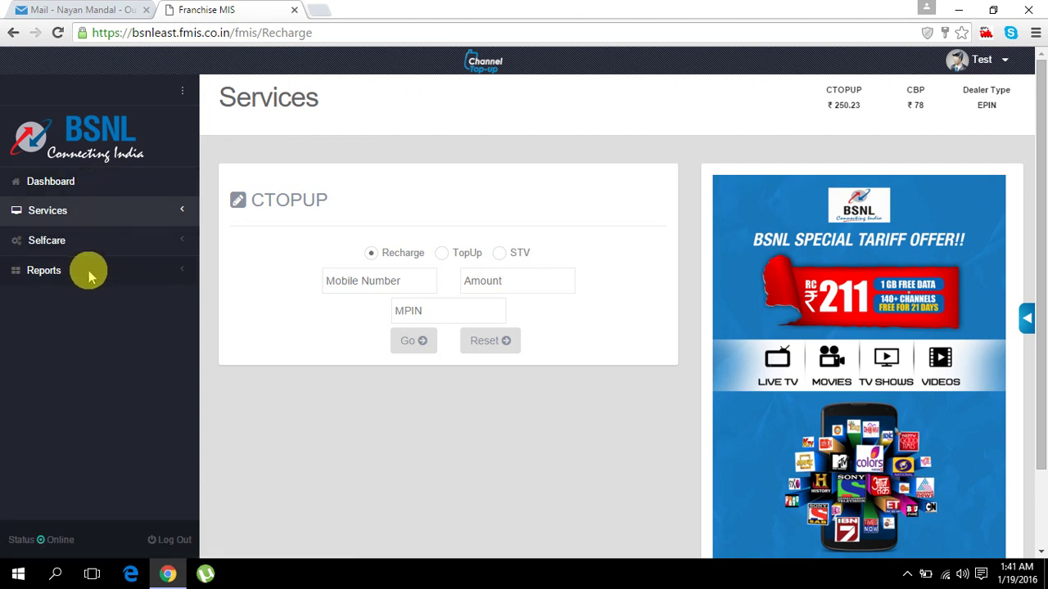
# - Open the Dashboard, hide the BSNL Live ad, read the Sales Analysis bar values, and expand Services
pyautogui.click(88, 187)
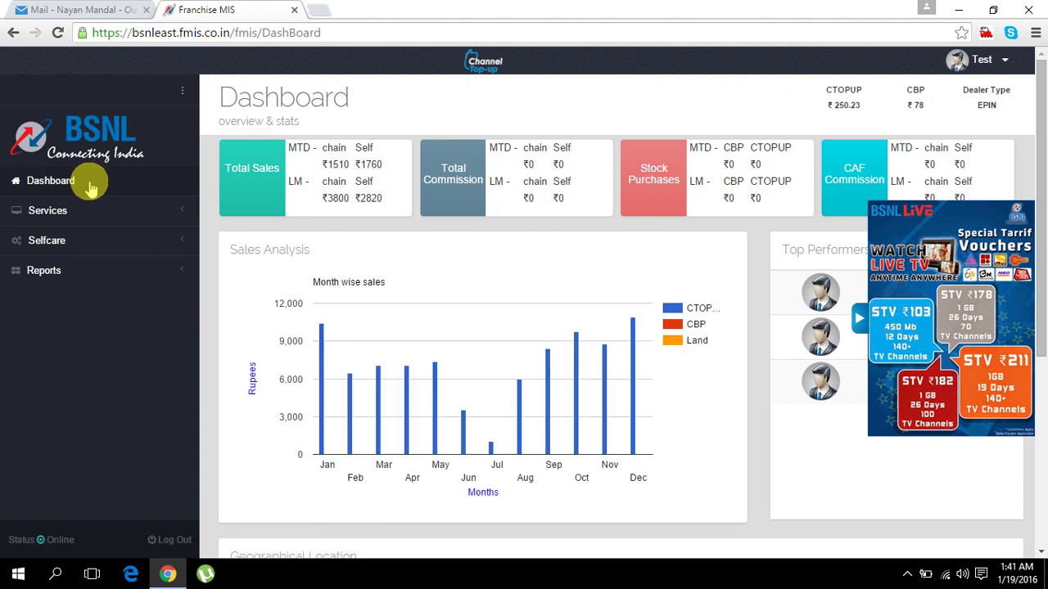
pyautogui.click(858, 321)
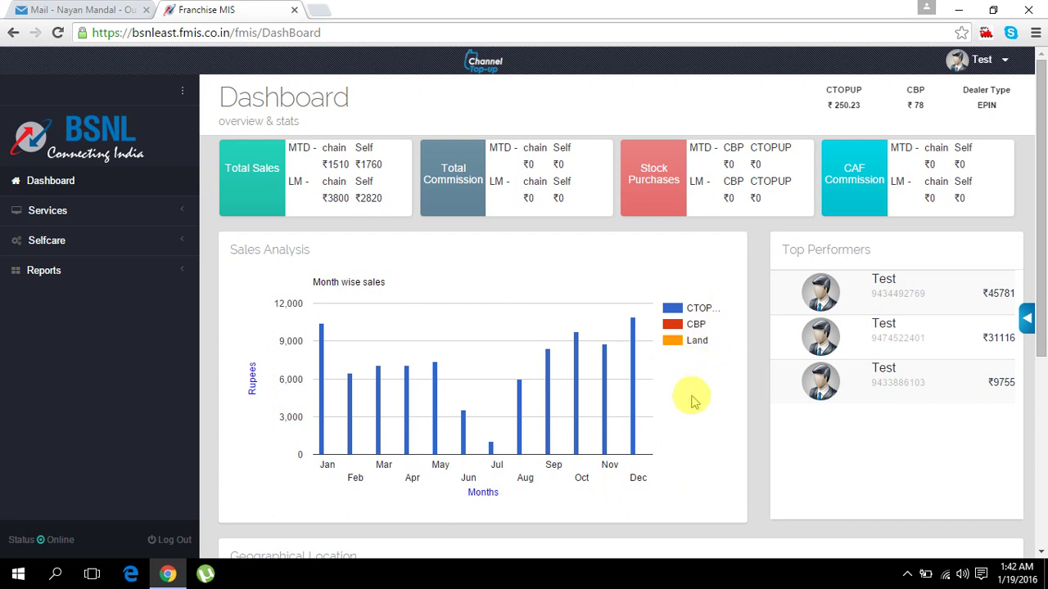
pyautogui.moveTo(324, 336)
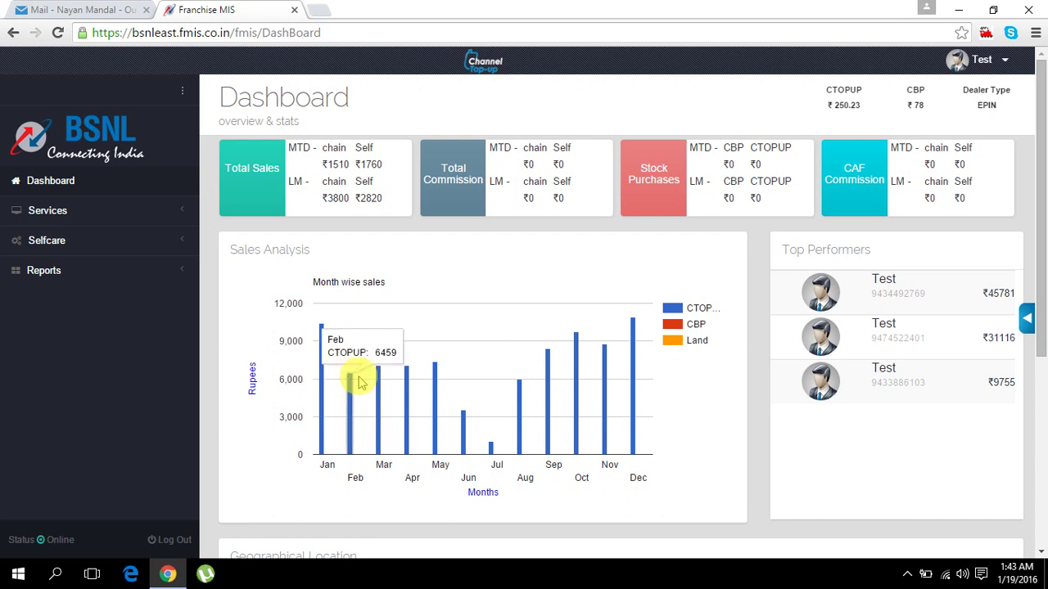
pyautogui.moveTo(407, 370)
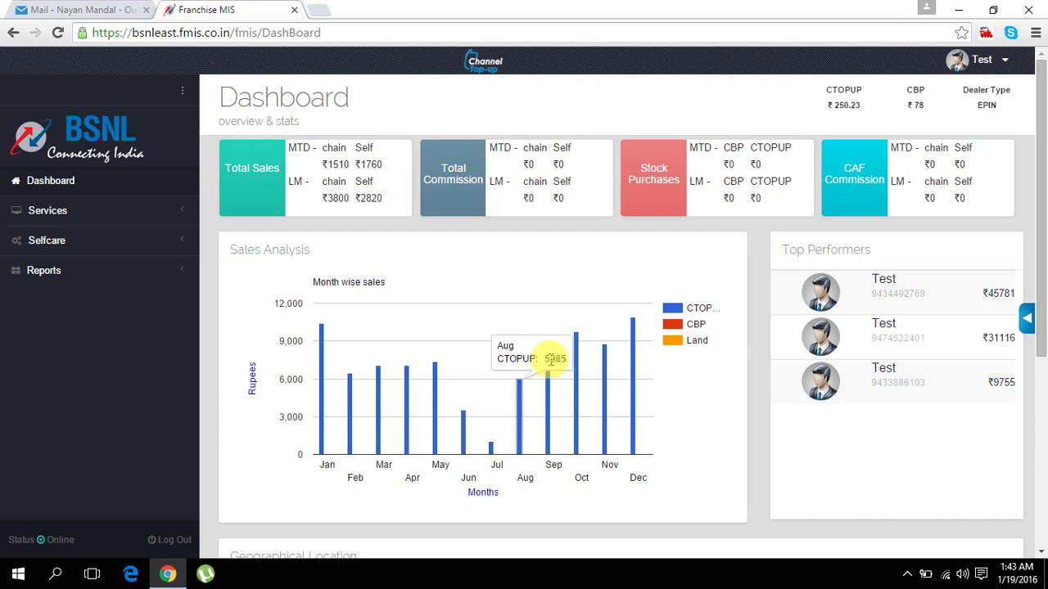
pyautogui.moveTo(550, 366)
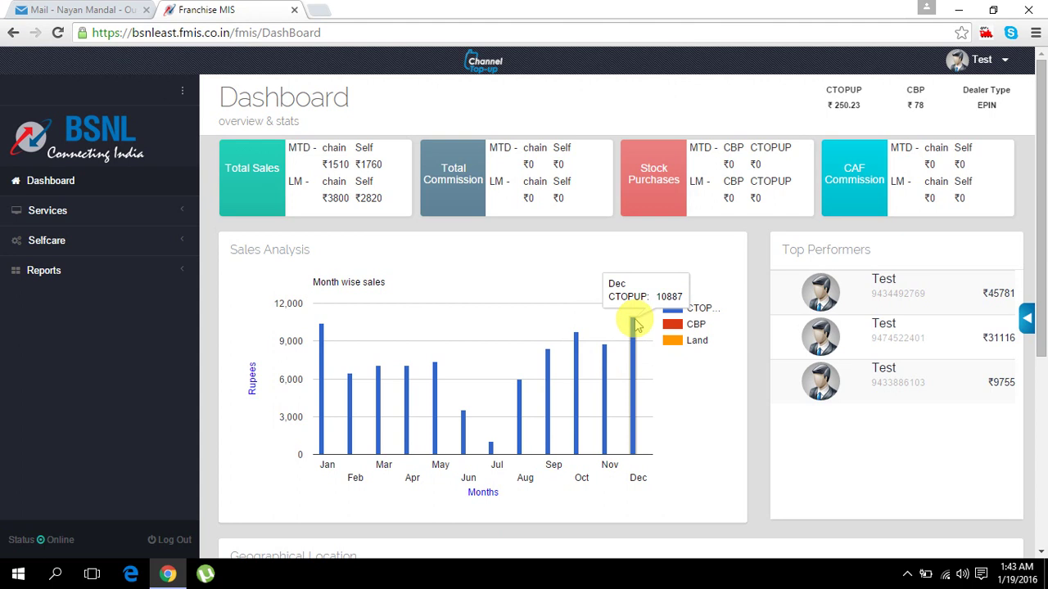
pyautogui.moveTo(607, 353)
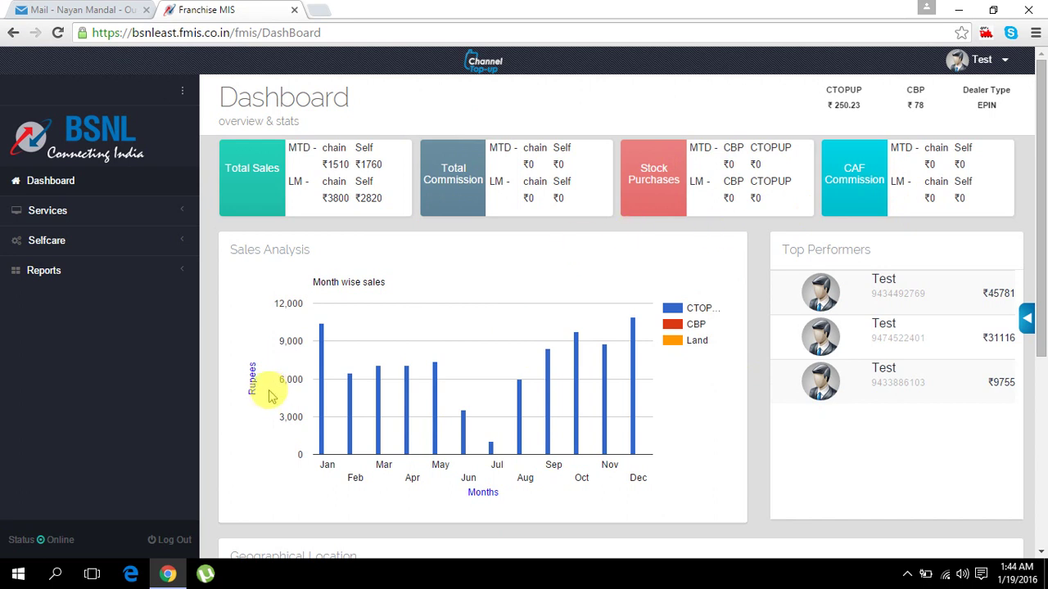
pyautogui.moveTo(350, 382)
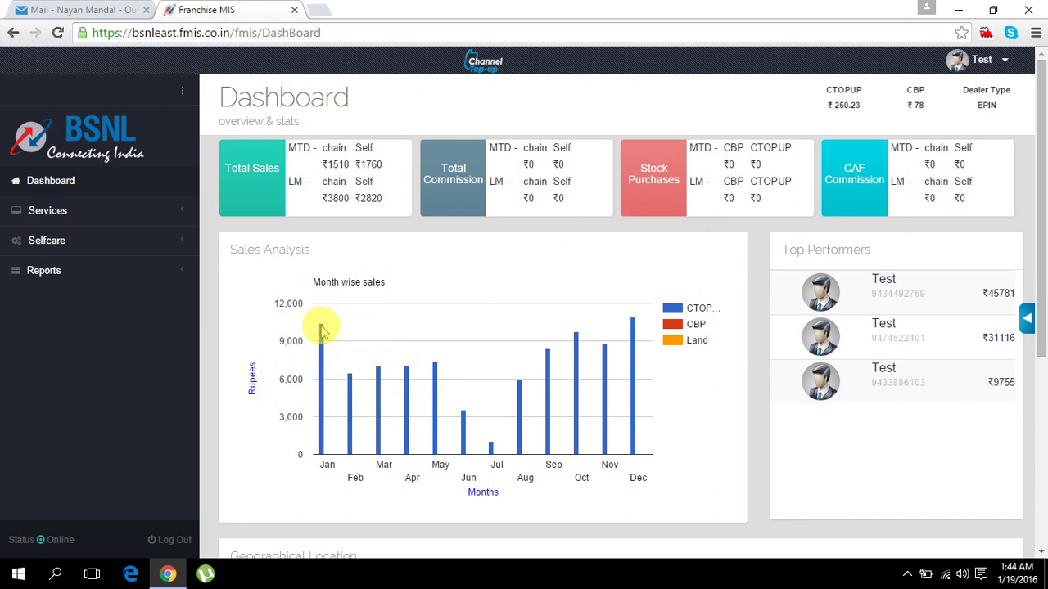
pyautogui.moveTo(323, 330)
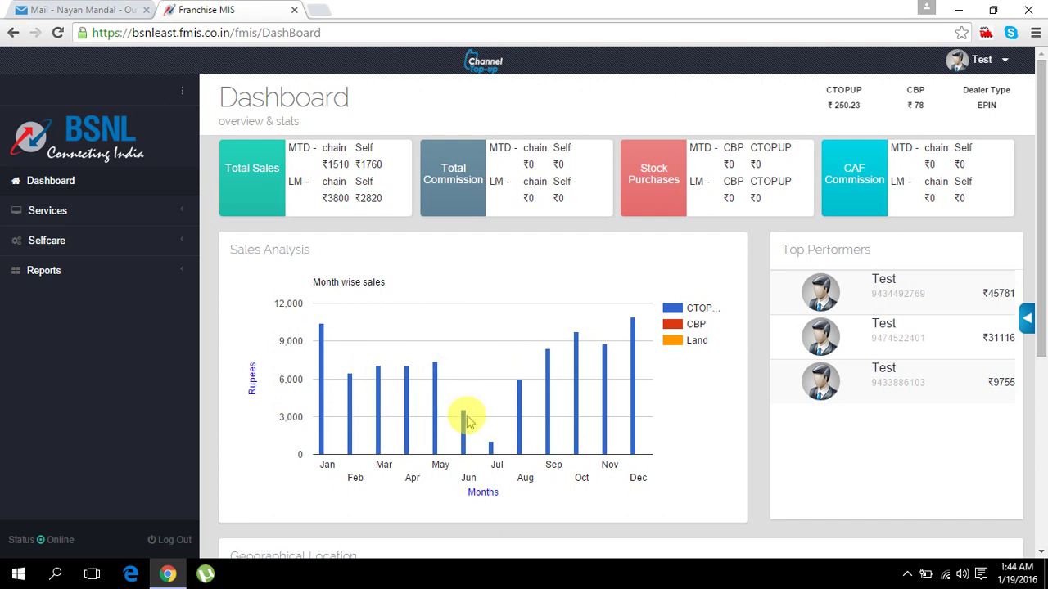
pyautogui.moveTo(522, 385)
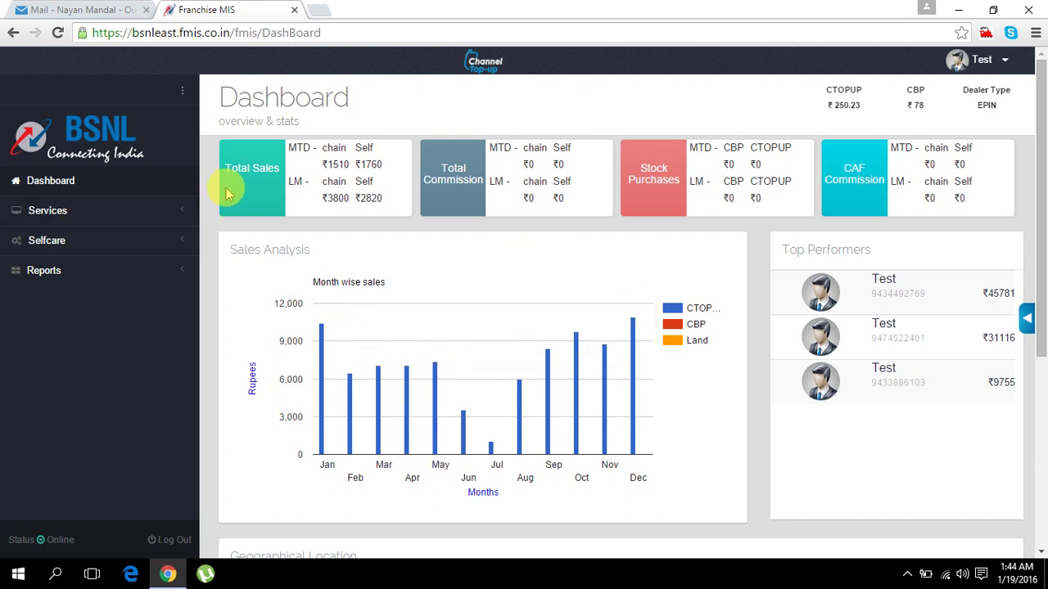
pyautogui.click(62, 211)
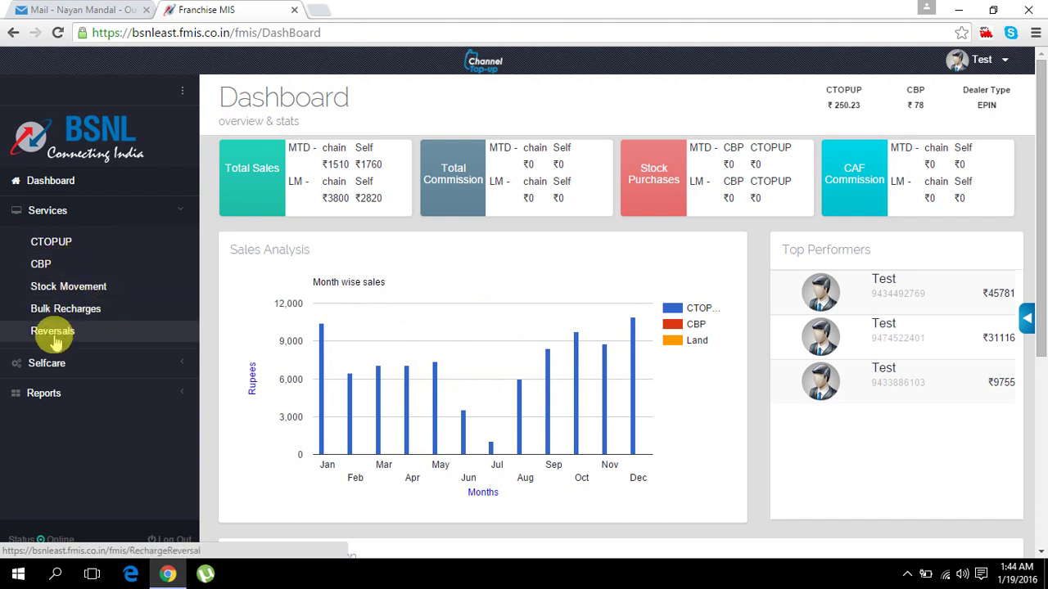
# - Send a ₹20 TopUp to the customer's mobile number from the CTOPUP form, then go to CBP
pyautogui.click(63, 249)
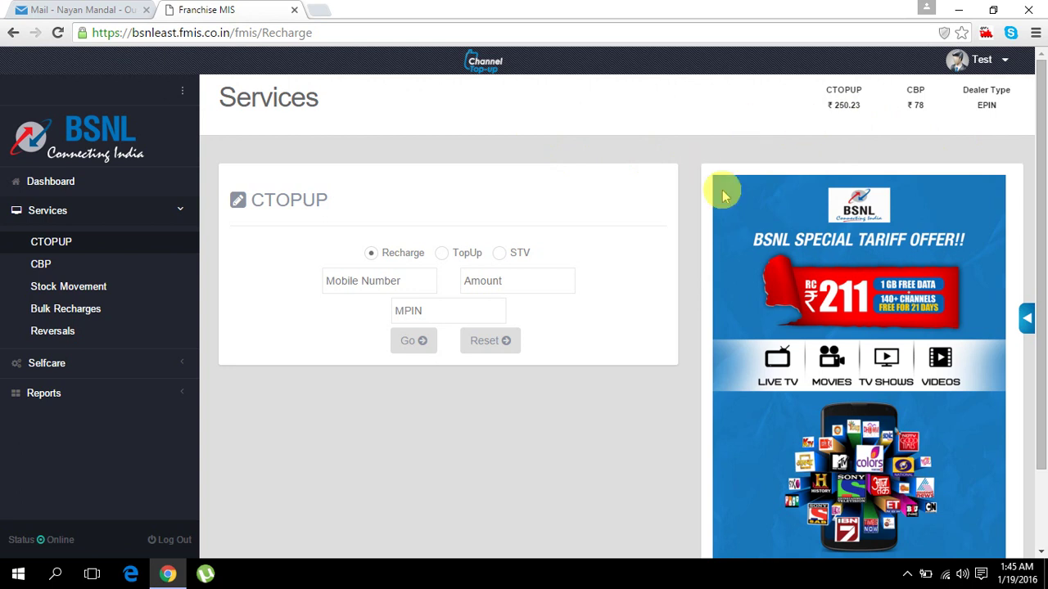
pyautogui.click(442, 255)
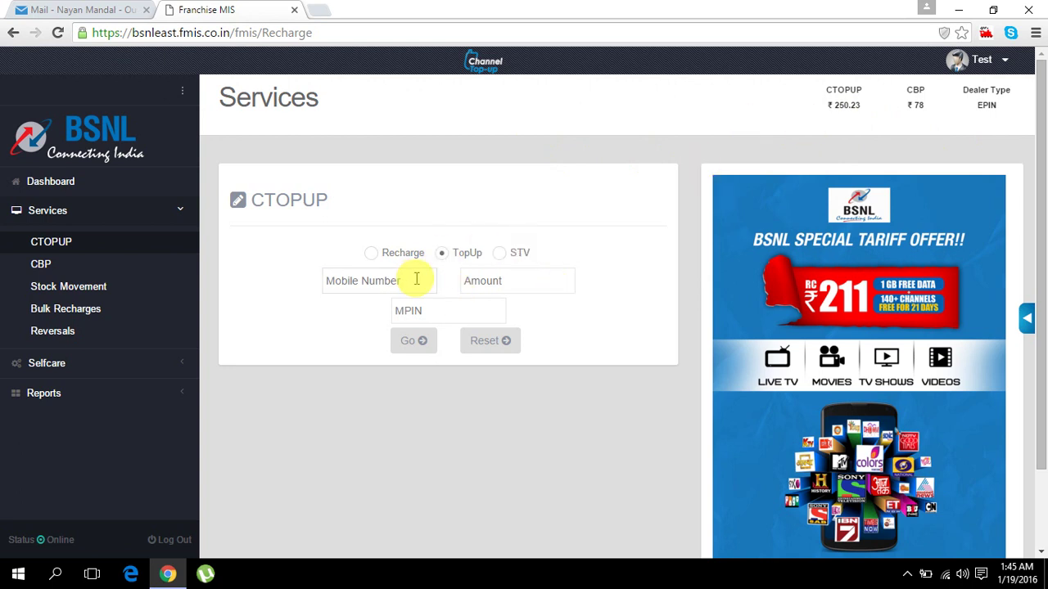
pyautogui.click(417, 279)
pyautogui.write('9433')
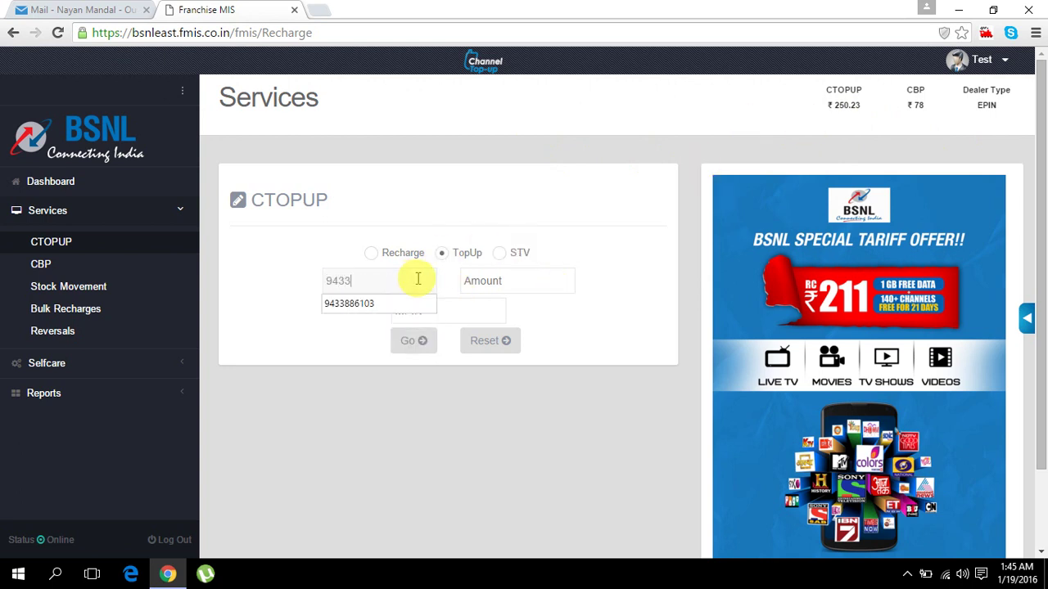
pyautogui.click(391, 301)
pyautogui.click(522, 283)
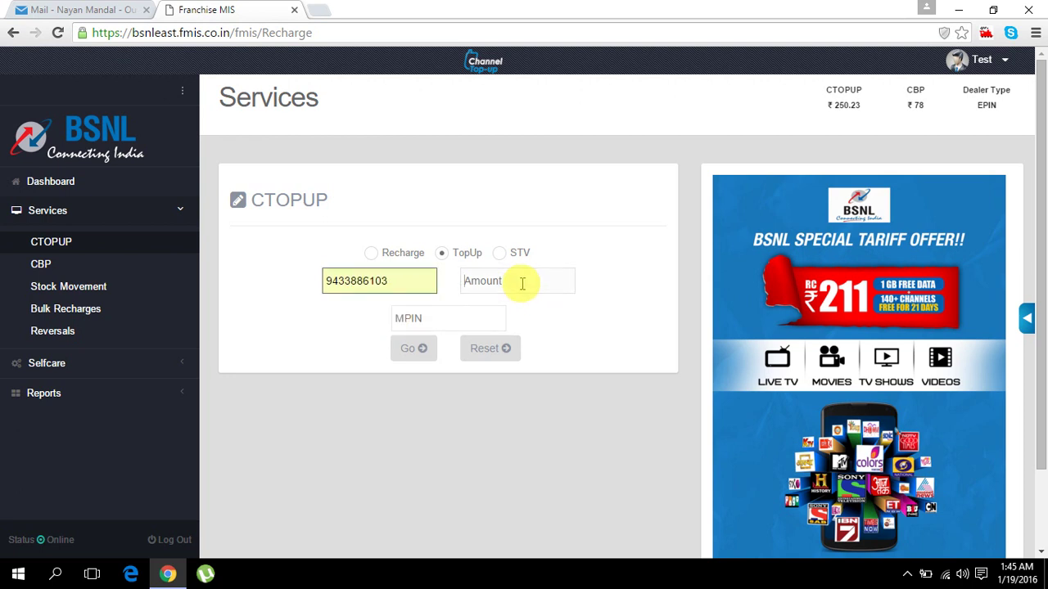
pyautogui.write('20')
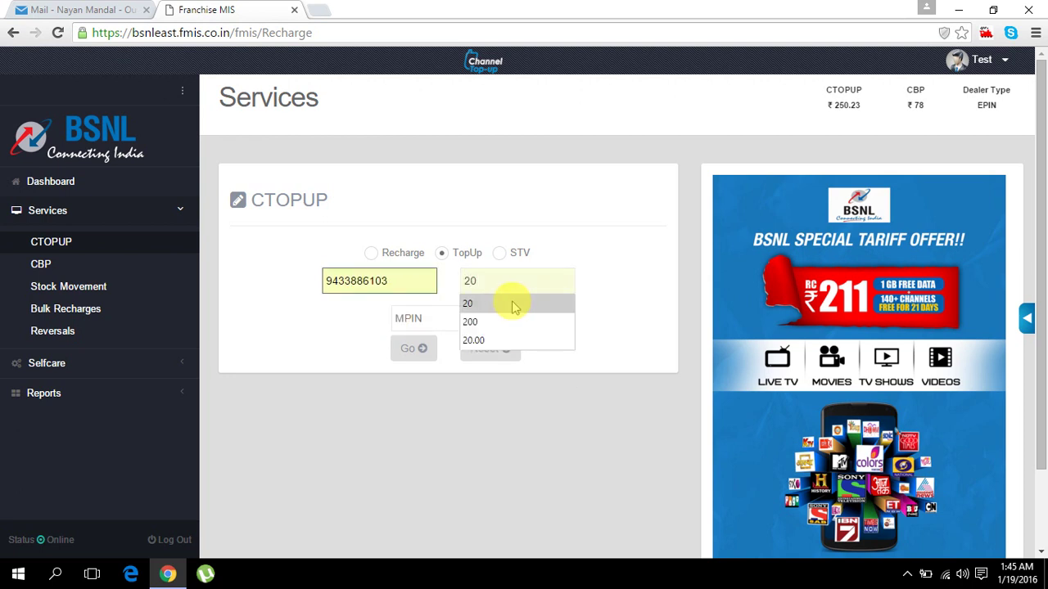
pyautogui.click(507, 303)
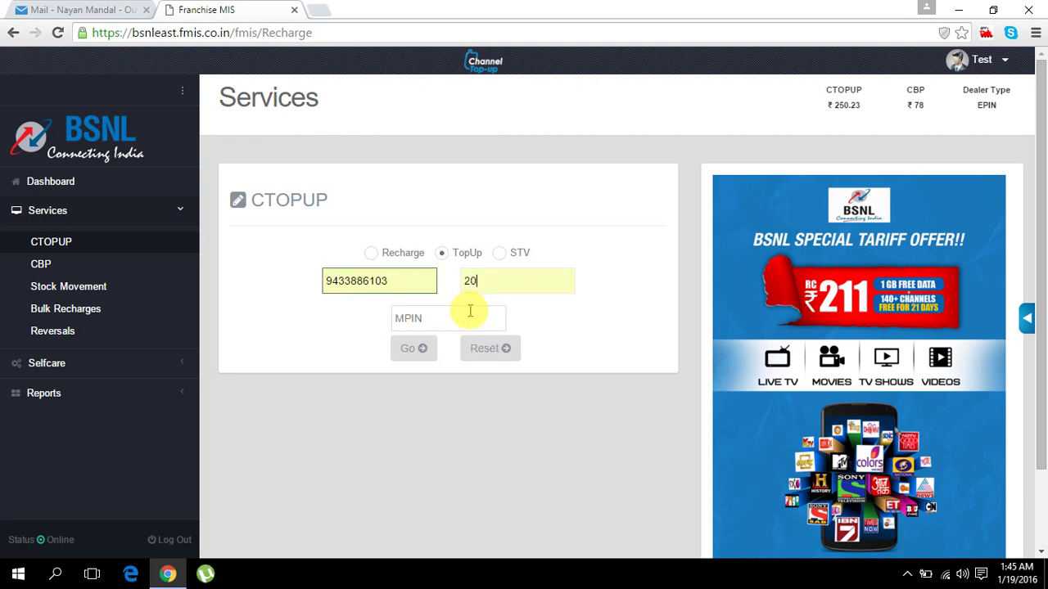
pyautogui.click(470, 311)
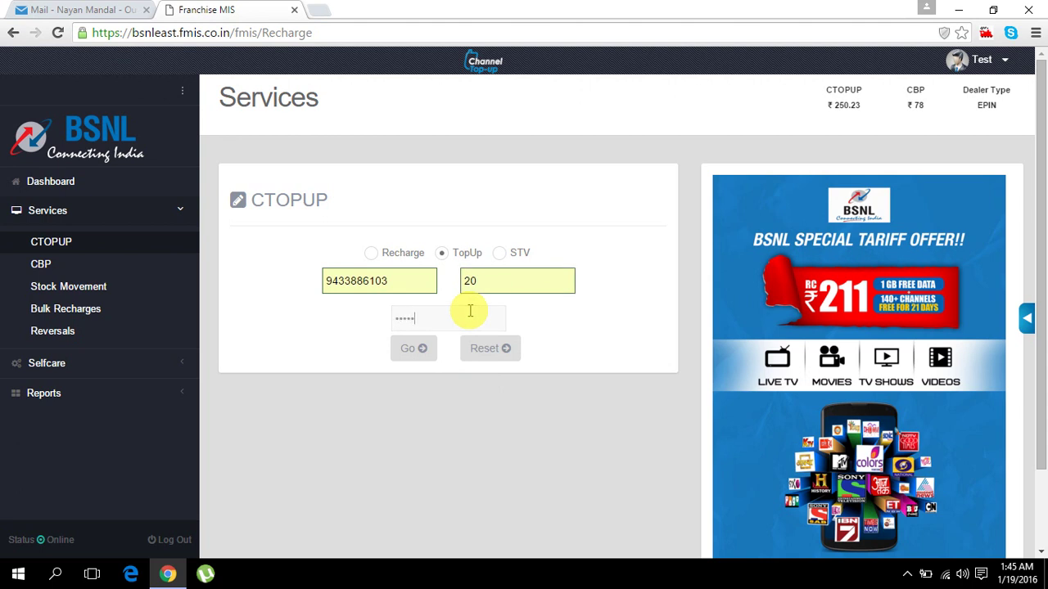
pyautogui.click(411, 349)
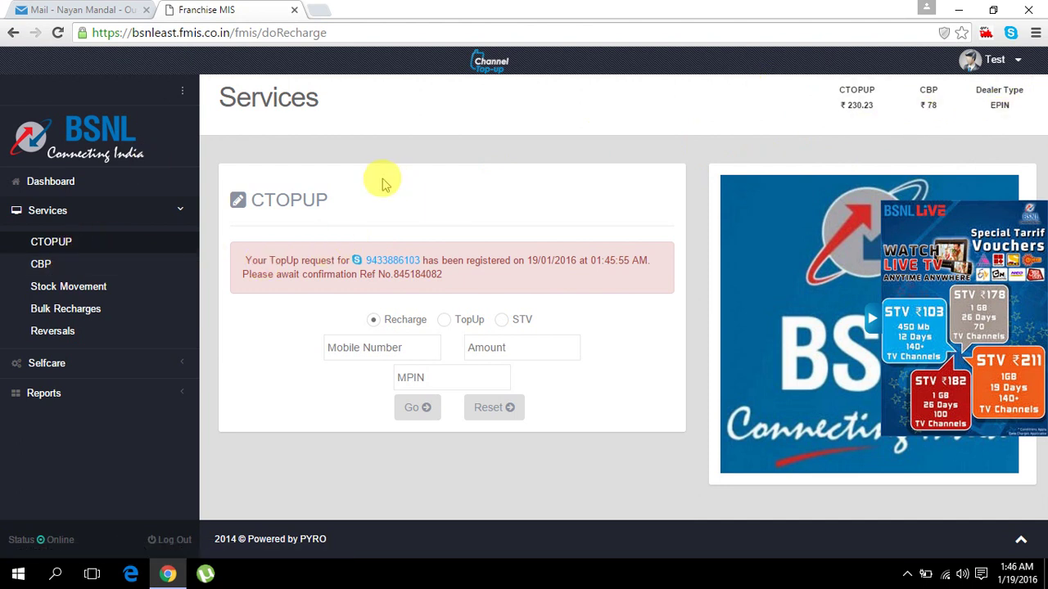
pyautogui.click(44, 270)
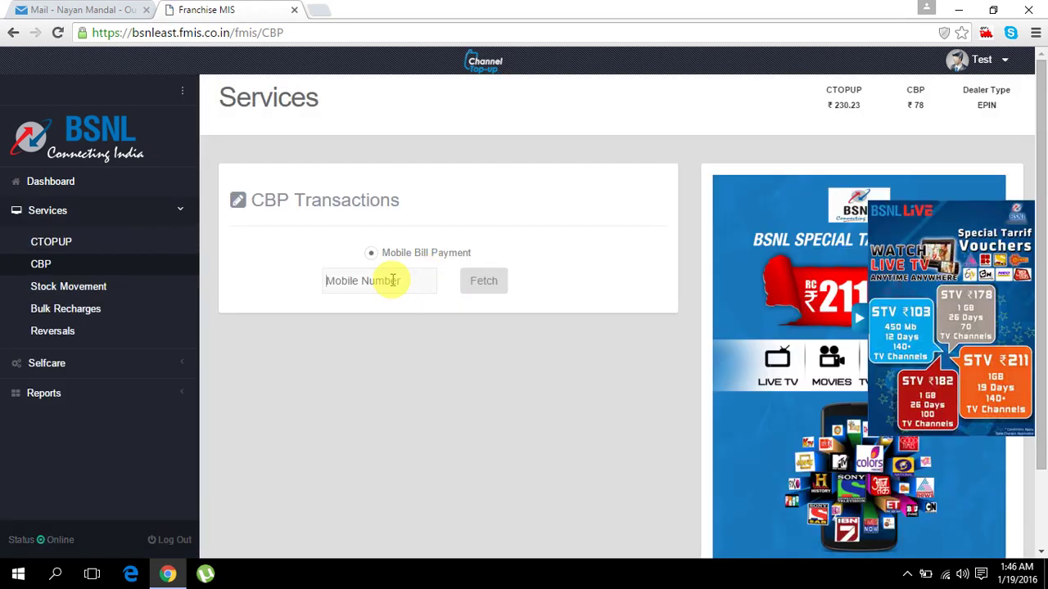
pyautogui.click(393, 280)
pyautogui.write('943')
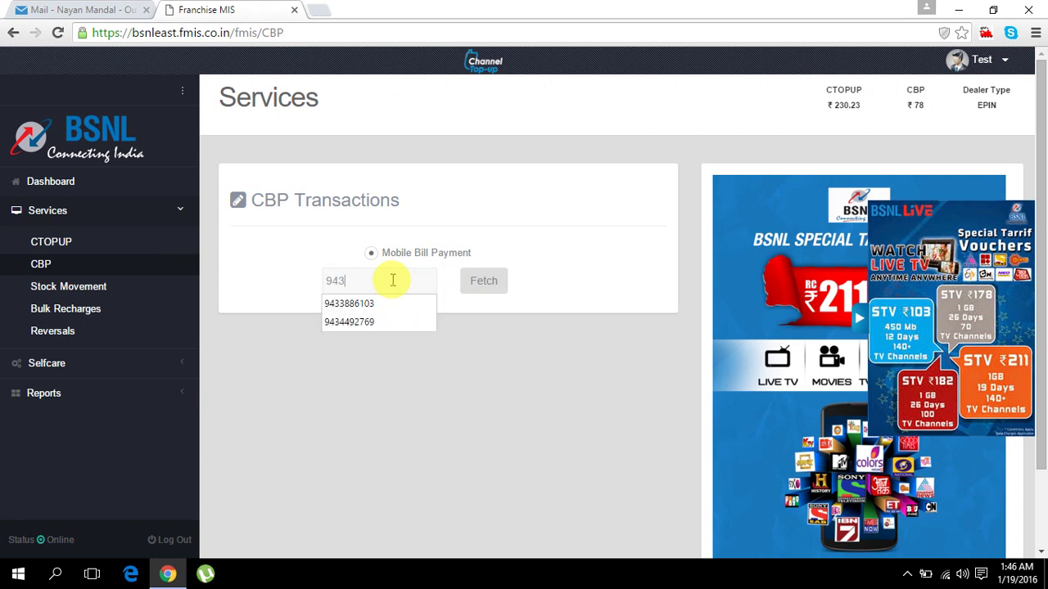
pyautogui.write('3')
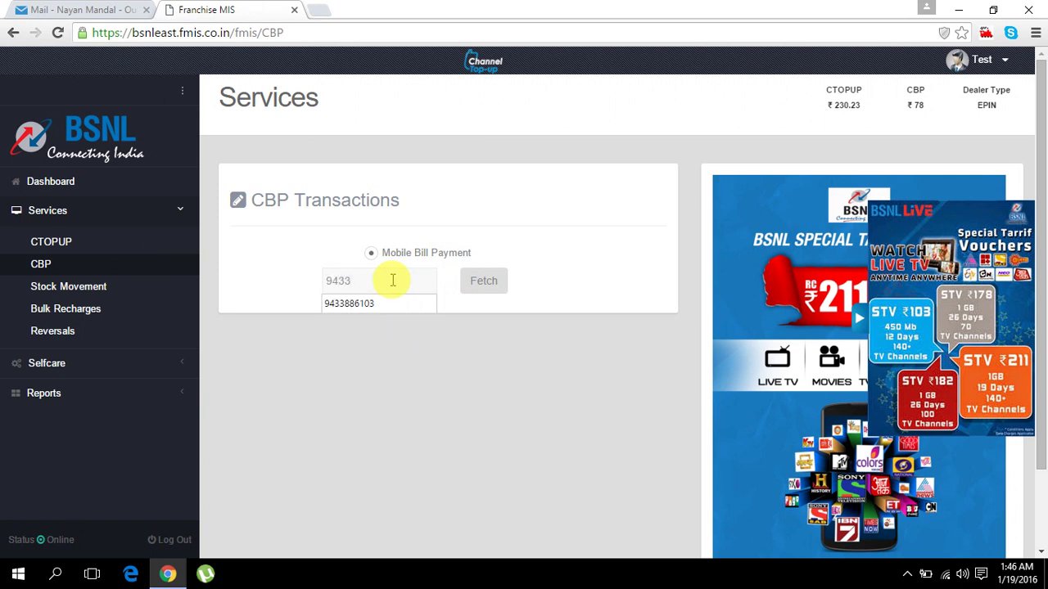
pyautogui.write('05')
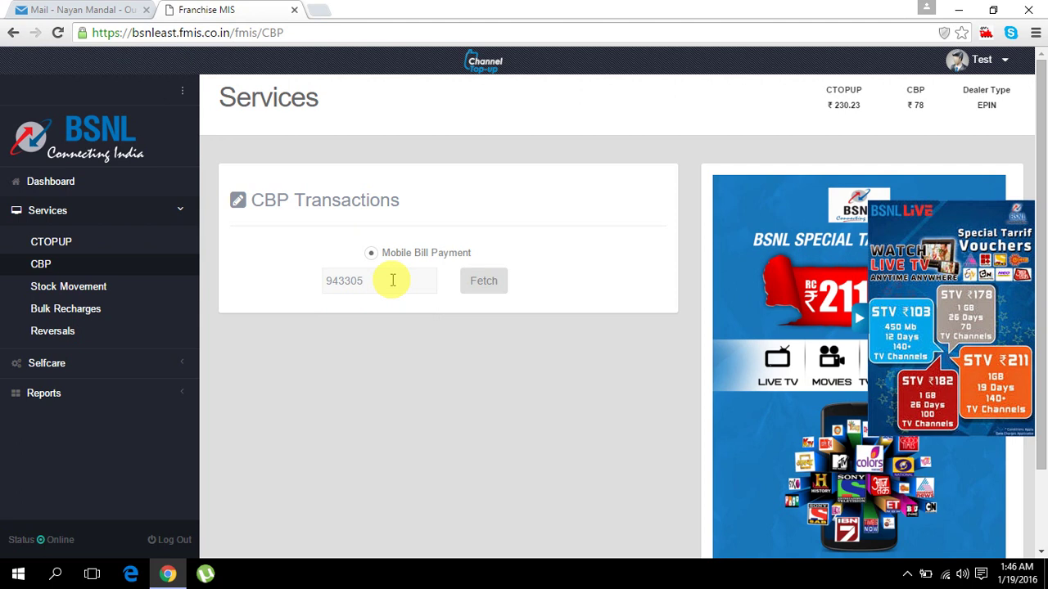
pyautogui.write('95')
pyautogui.click(485, 281)
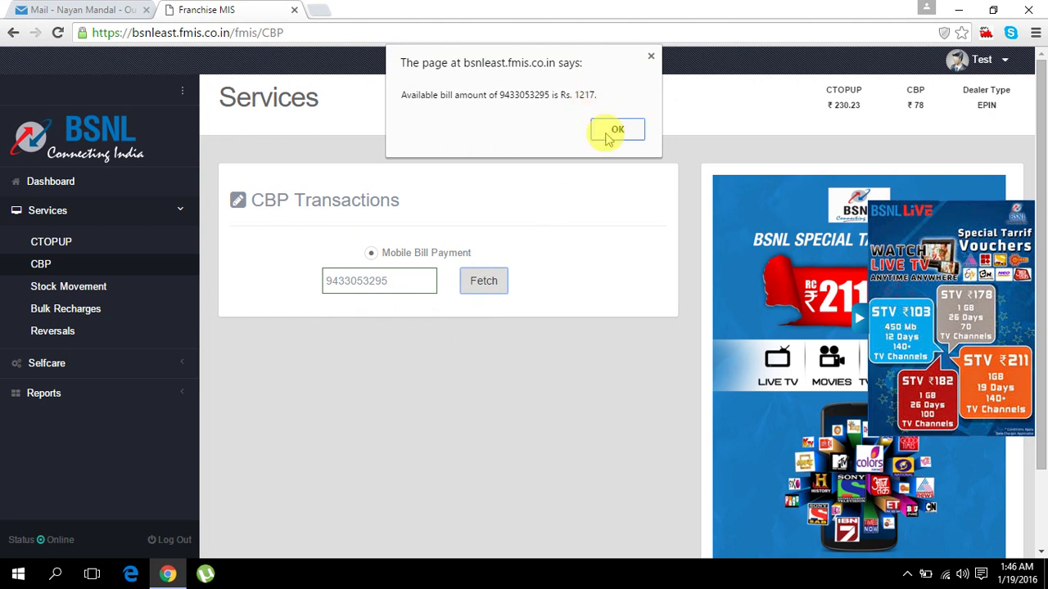
pyautogui.moveTo(597, 63); pyautogui.dragTo(576, 227)
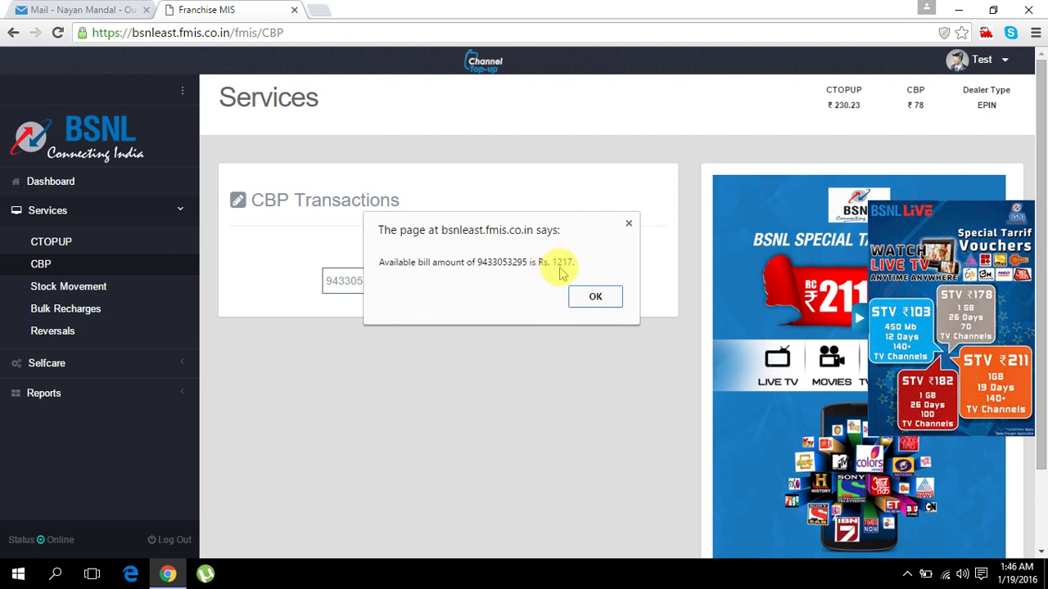
pyautogui.click(600, 298)
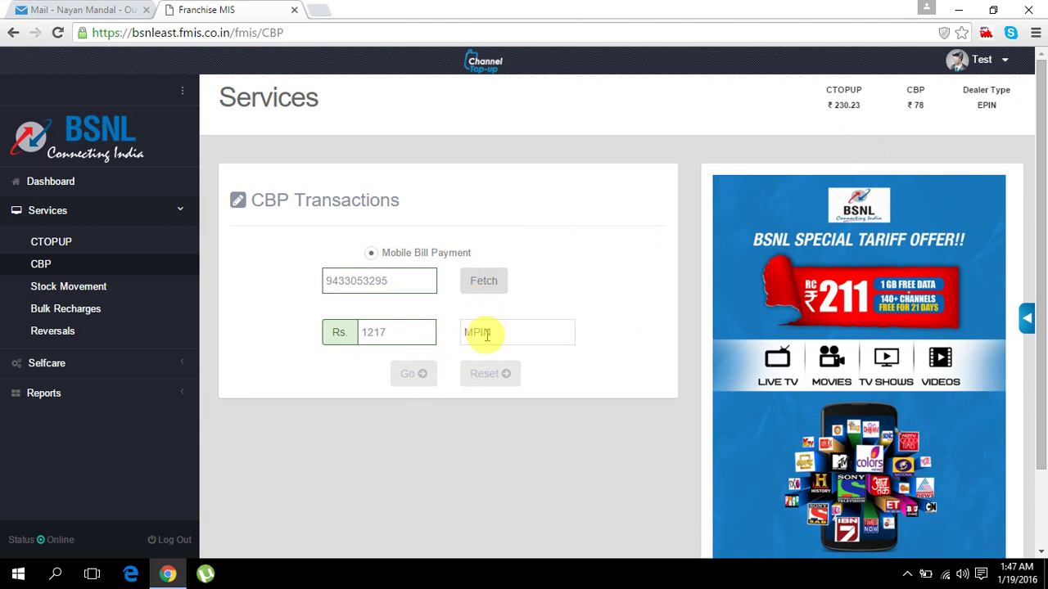
pyautogui.moveTo(399, 331); pyautogui.dragTo(346, 325)
pyautogui.click(423, 328)
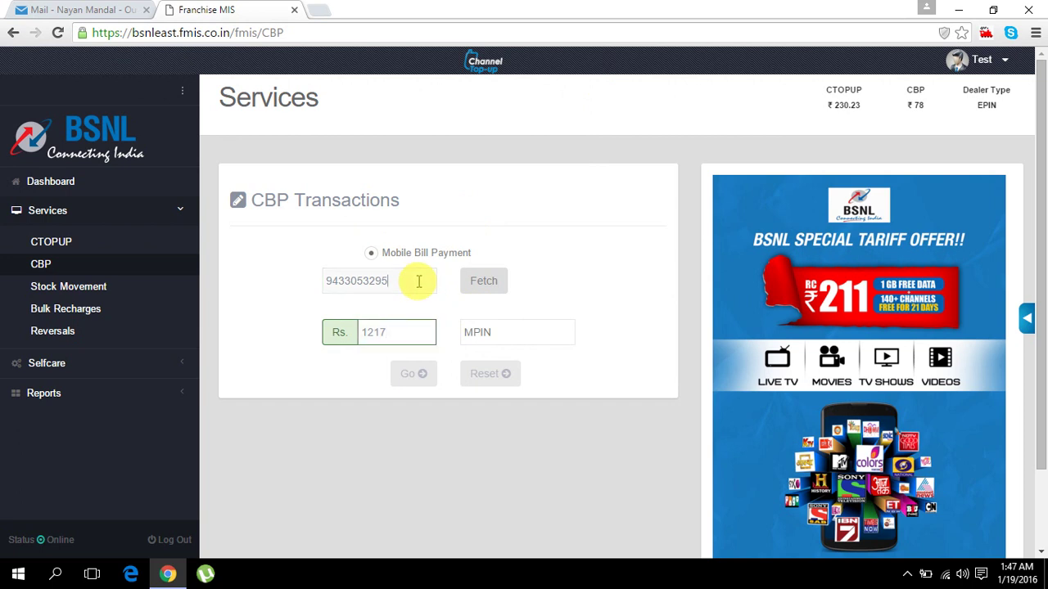
# - Enter a new customer mobile number and fetch its bill, filling the ₹848 amount
pyautogui.press('BackSpace')
pyautogui.press('BackSpace')
pyautogui.press('BackSpace')
pyautogui.press('BackSpace')
pyautogui.press('BackSpace')
pyautogui.press('BackSpace')
pyautogui.press('BackSpace')
pyautogui.press('BackSpace')
pyautogui.press('BackSpace')
pyautogui.press('BackSpace')
pyautogui.click(484, 280)
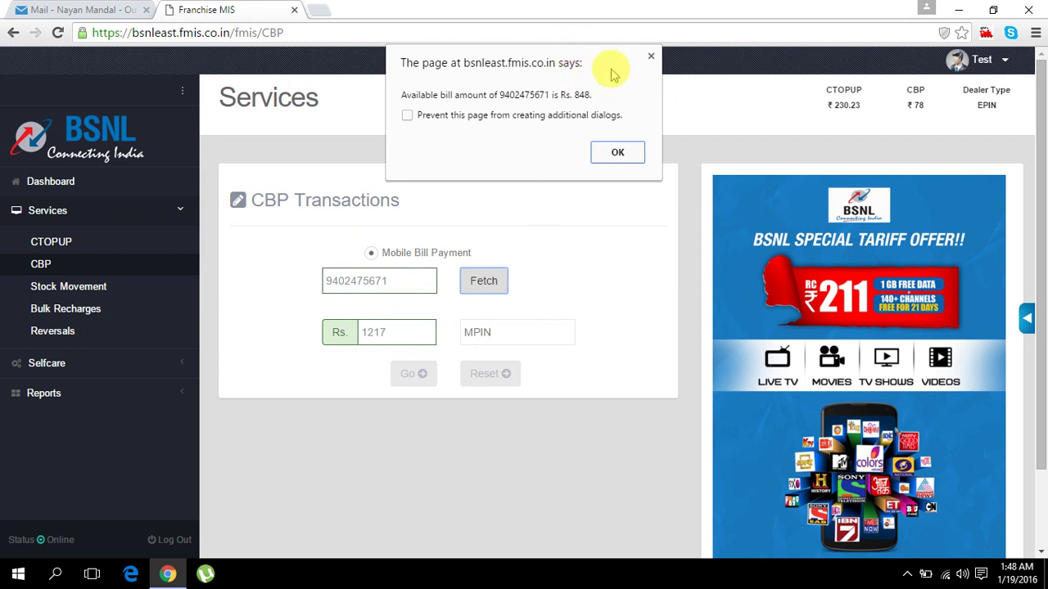
pyautogui.moveTo(613, 70); pyautogui.dragTo(610, 214)
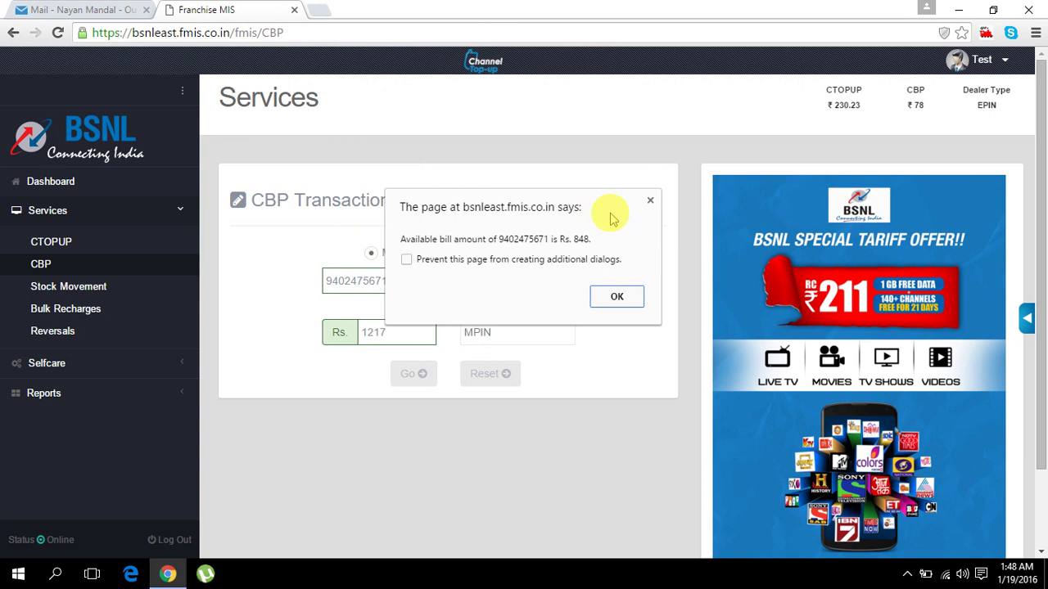
pyautogui.click(600, 291)
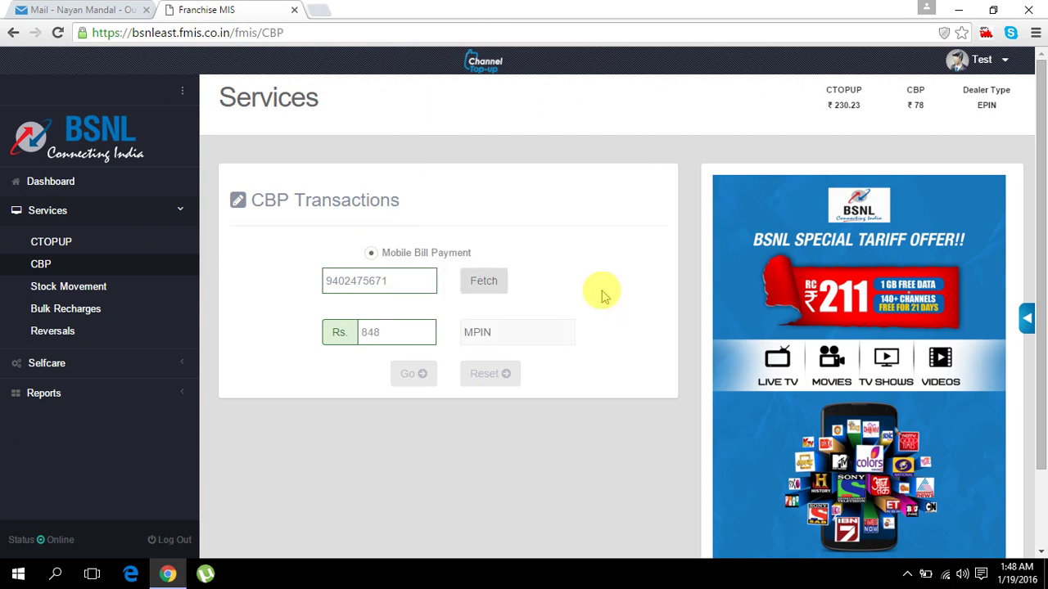
# - Clear the mobile number field and start typing another number
pyautogui.click(411, 277)
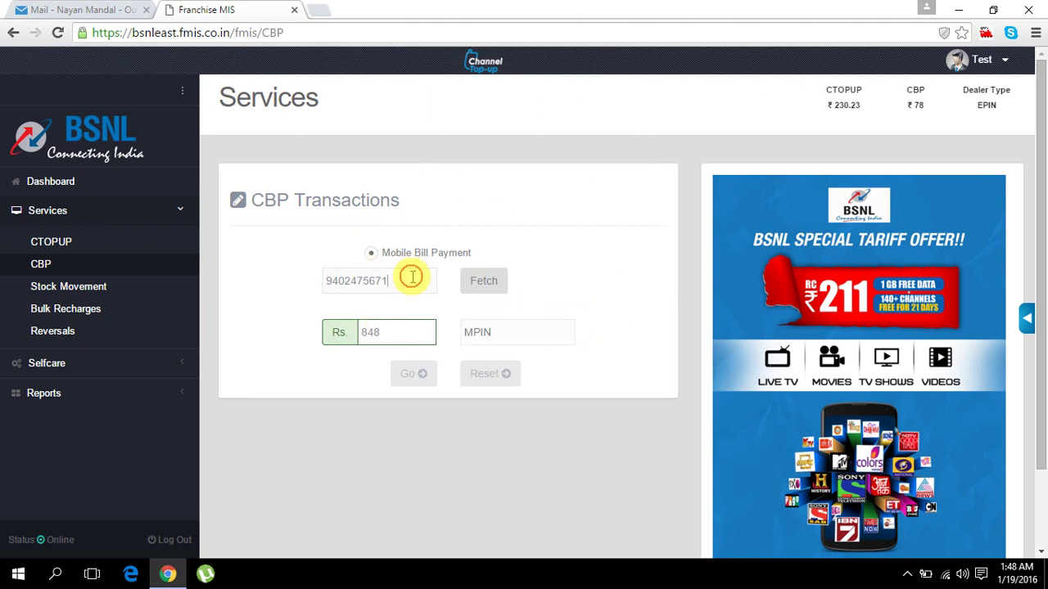
pyautogui.moveTo(411, 277); pyautogui.dragTo(300, 283)
pyautogui.press('BackSpace')
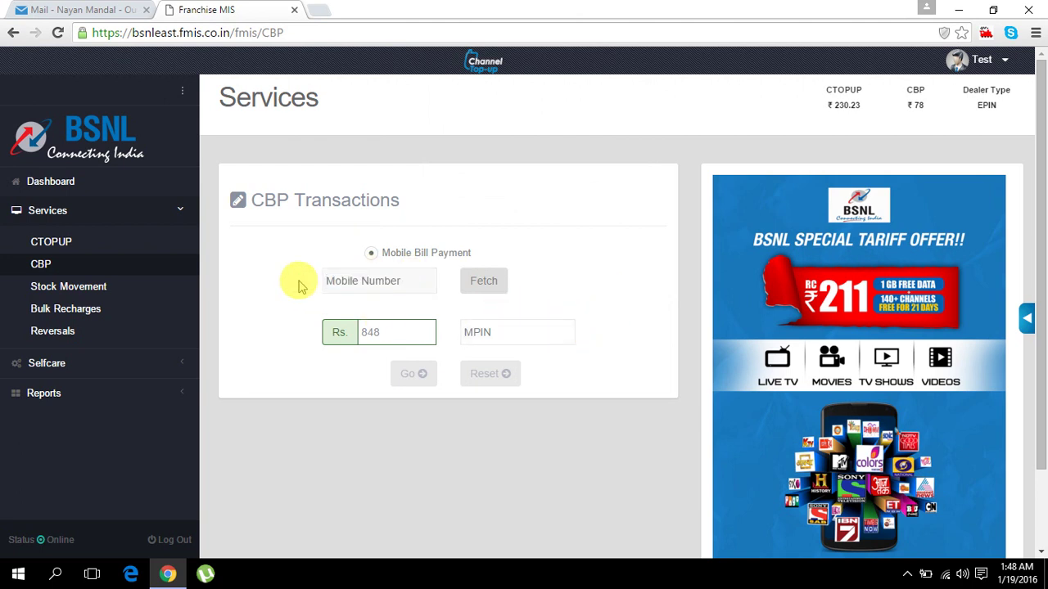
pyautogui.write('94')
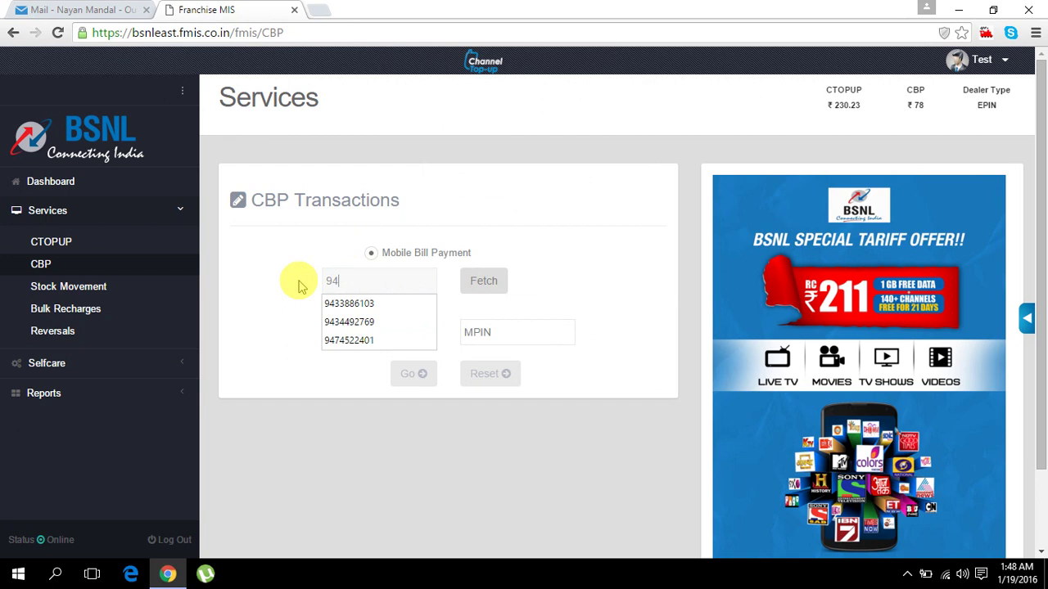
# - Fetch the bill for the first suggested number and dismiss its invalid-number warning
pyautogui.click(339, 303)
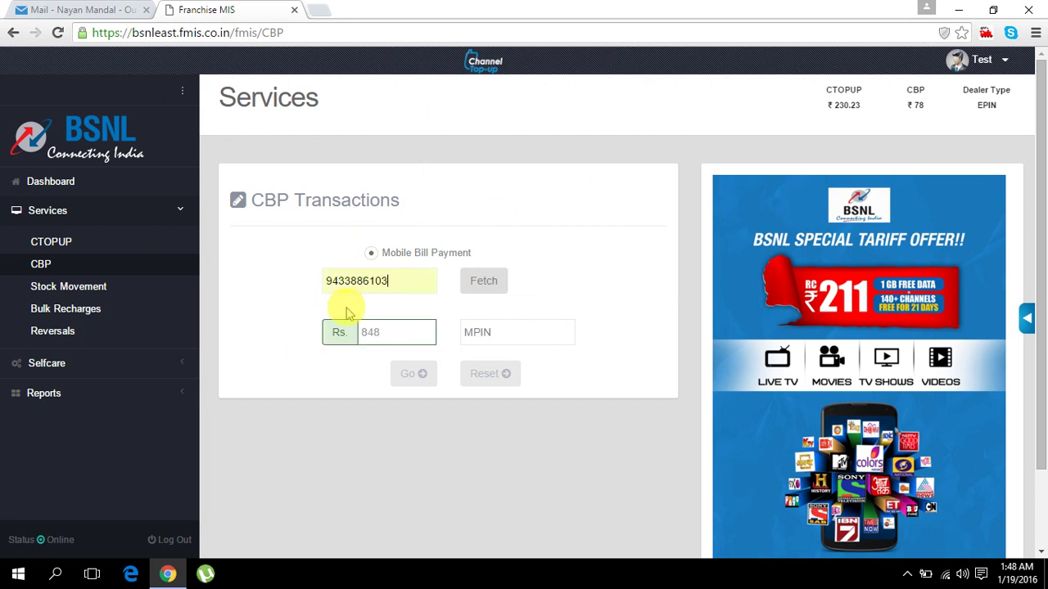
pyautogui.click(489, 289)
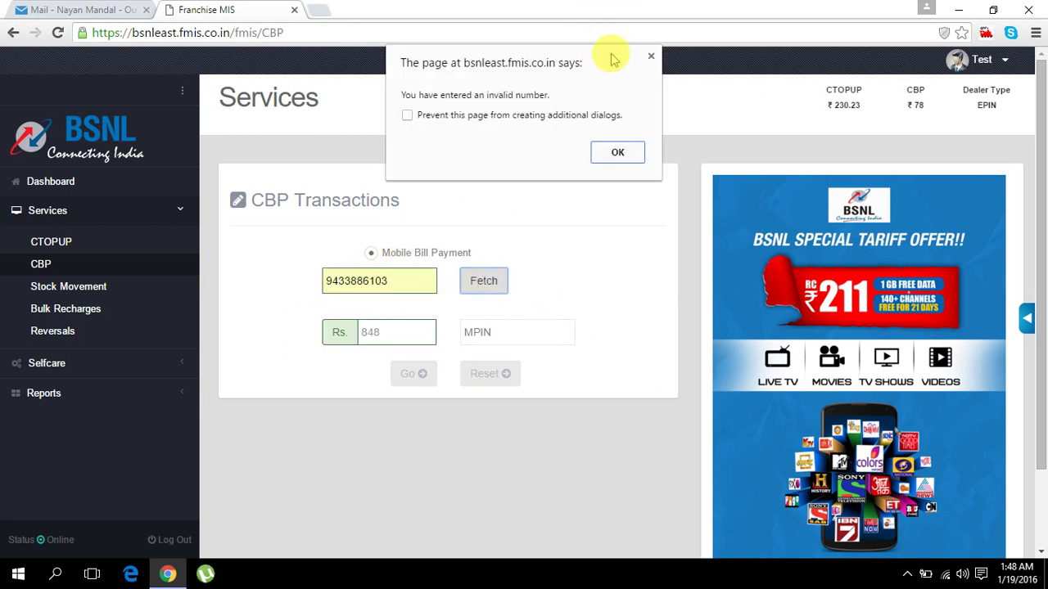
pyautogui.moveTo(612, 59); pyautogui.dragTo(600, 147)
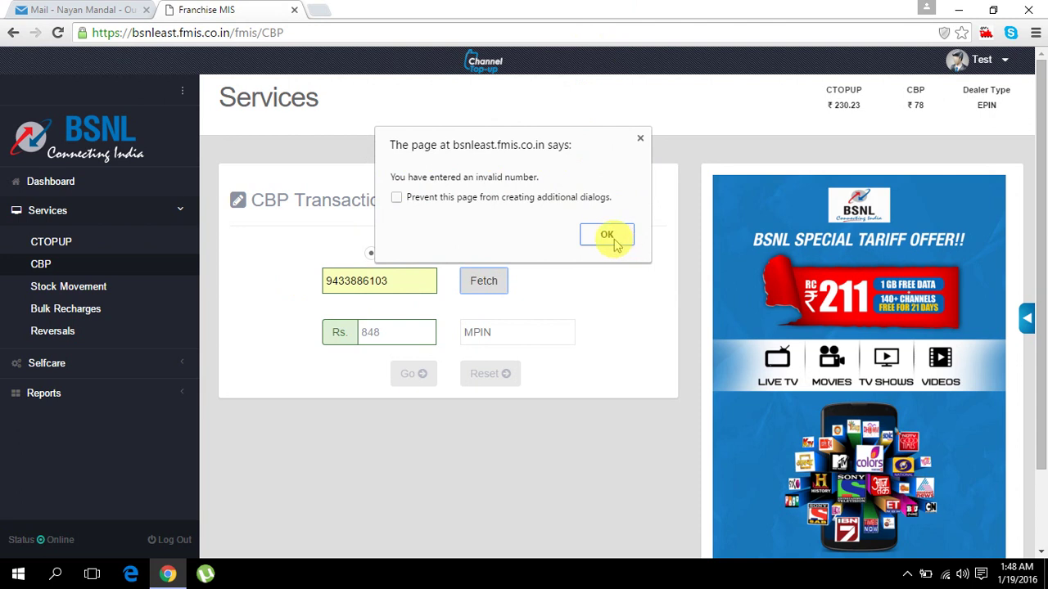
pyautogui.click(612, 242)
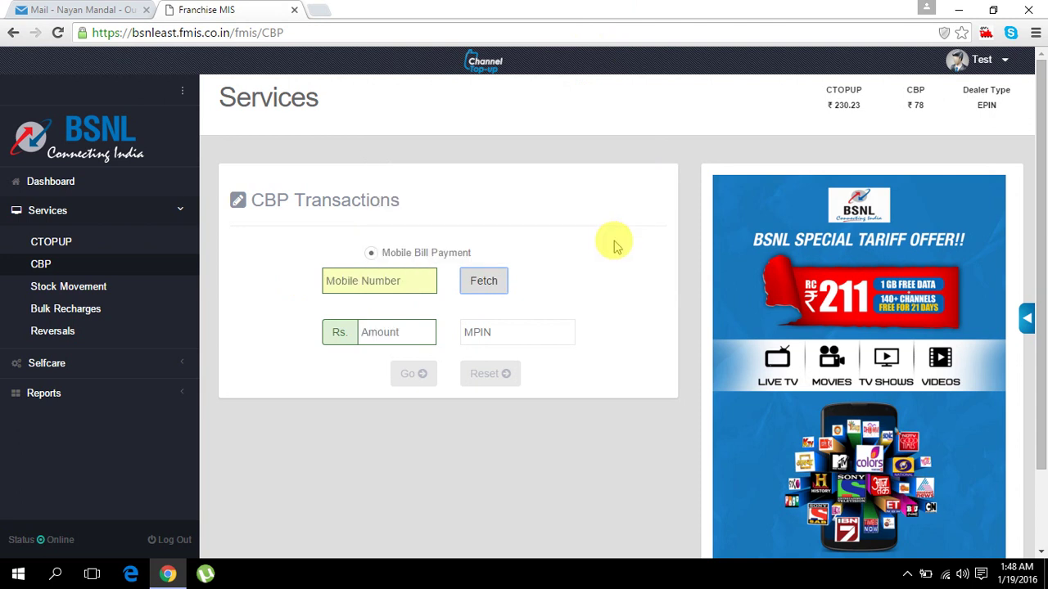
# - Fetch the bill for a second typed mobile number and dismiss its invalid-number warning
pyautogui.click(376, 282)
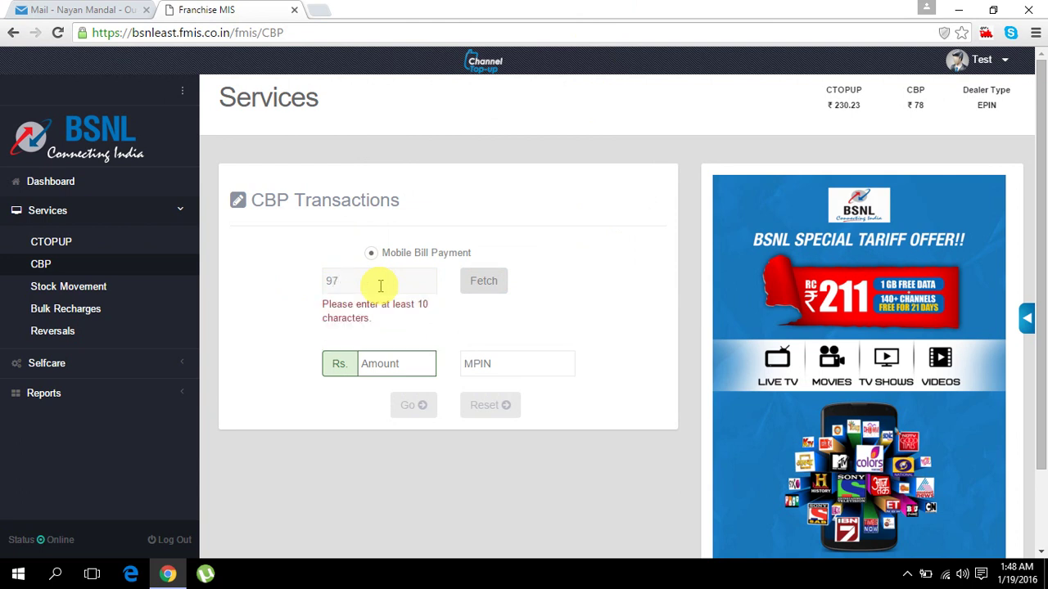
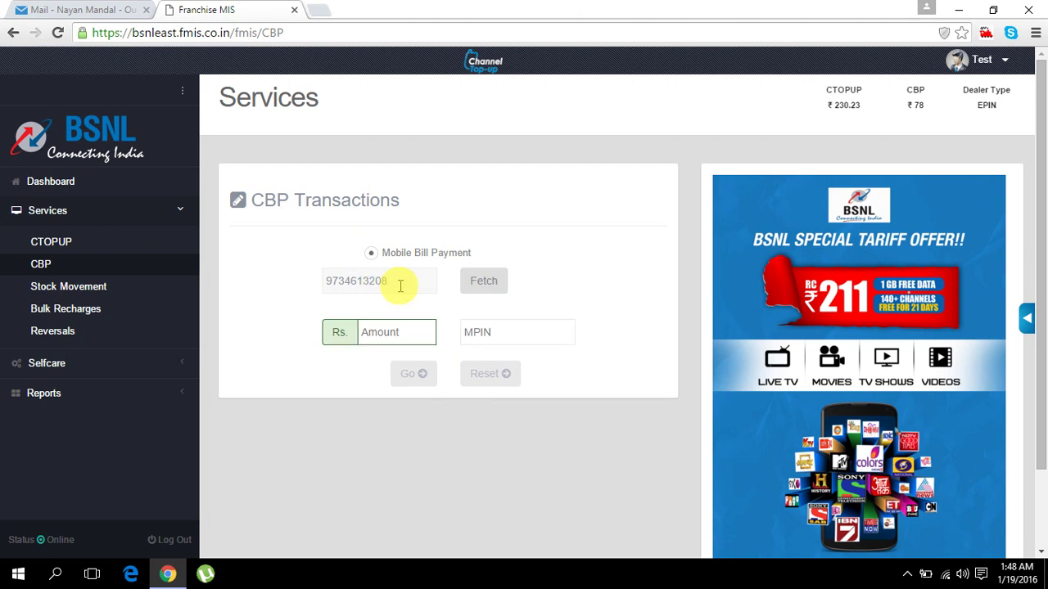
pyautogui.click(484, 280)
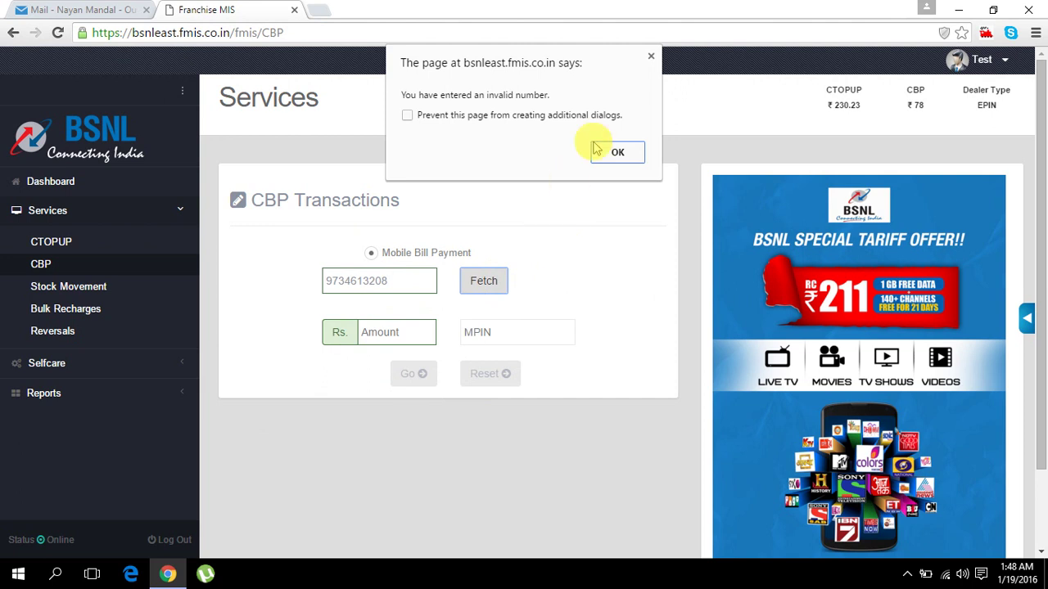
pyautogui.click(615, 160)
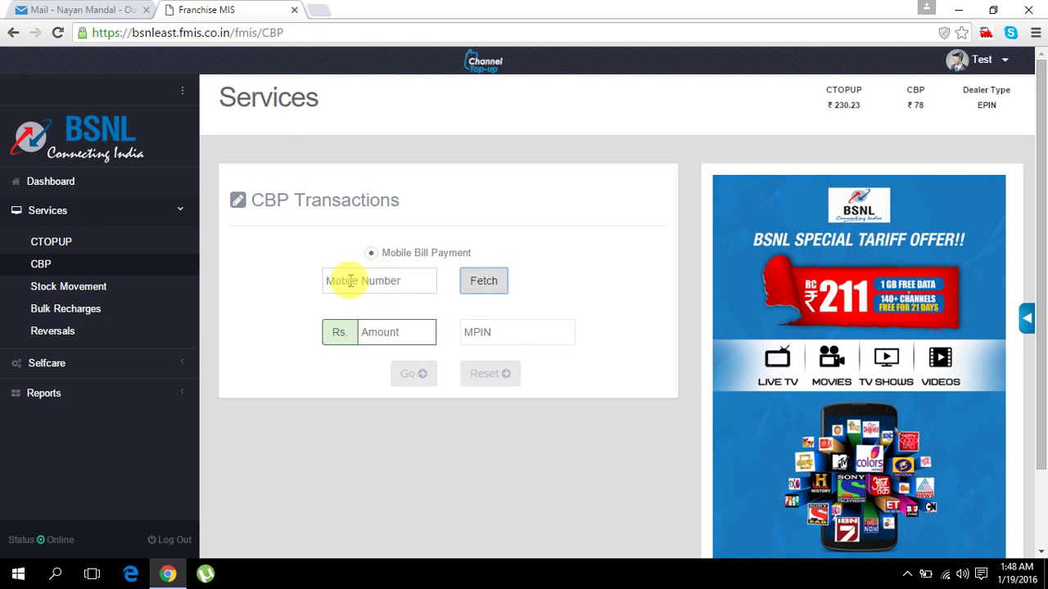
# - Open the Stock Movement form from the Services menu
pyautogui.click(346, 280)
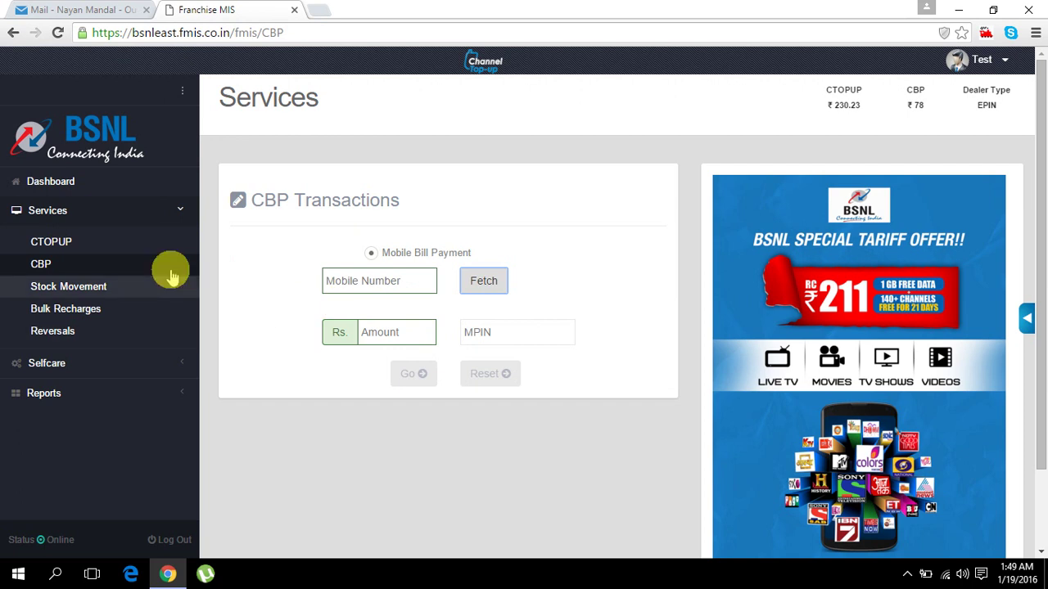
pyautogui.click(113, 287)
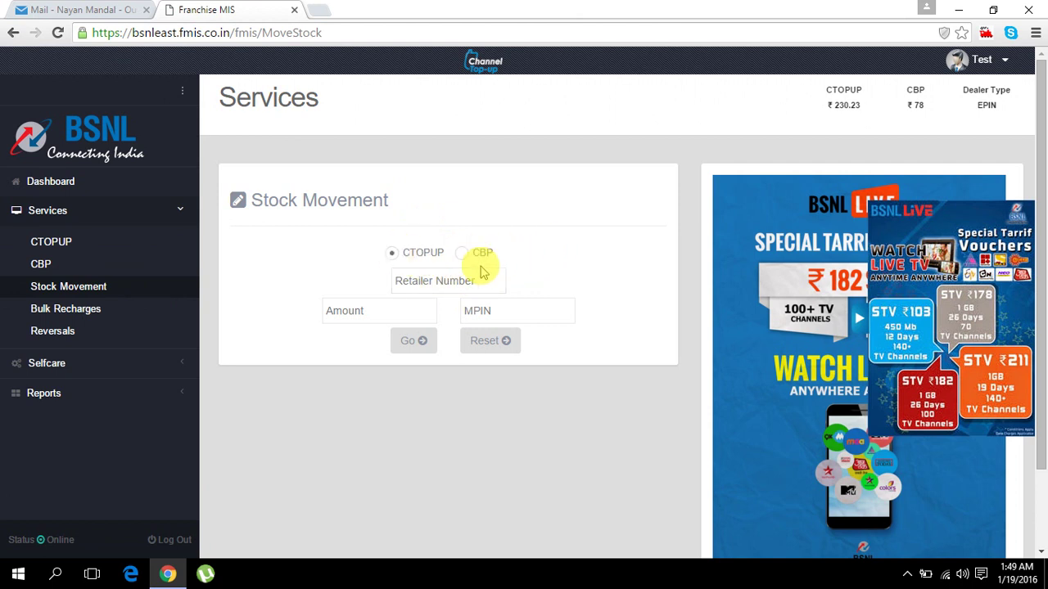
# - Transfer Rs. 10 of CTOPUP stock to the retailer's number, confirming with the MPIN
pyautogui.click(445, 280)
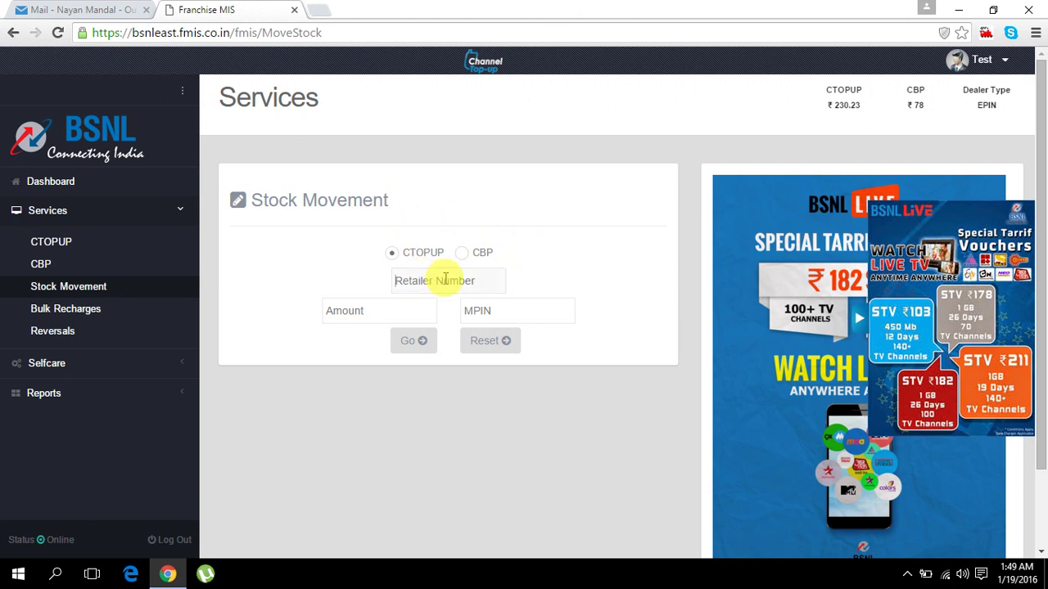
pyautogui.click(407, 310)
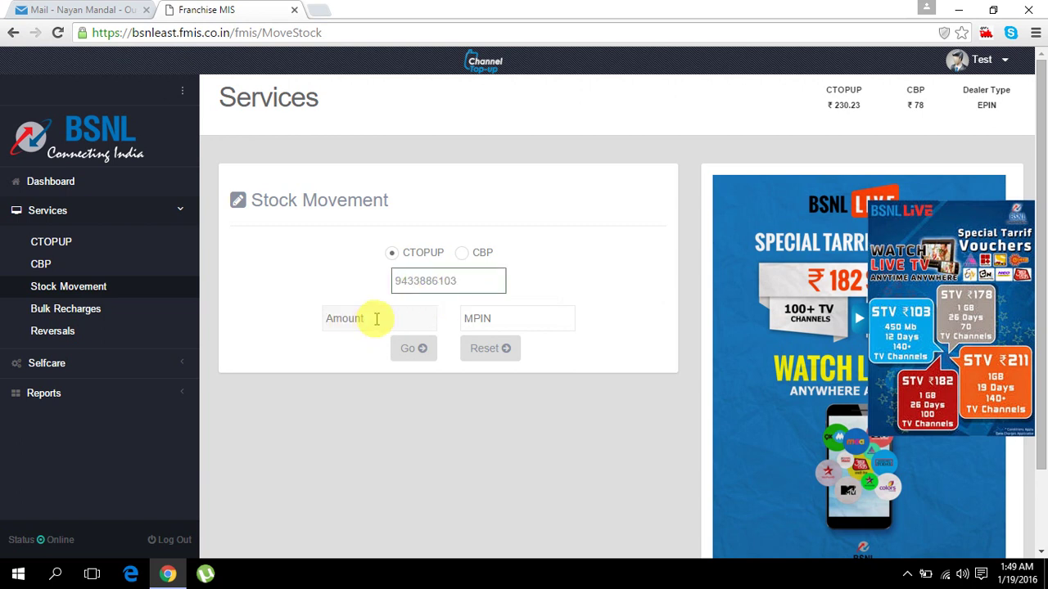
pyautogui.write('10')
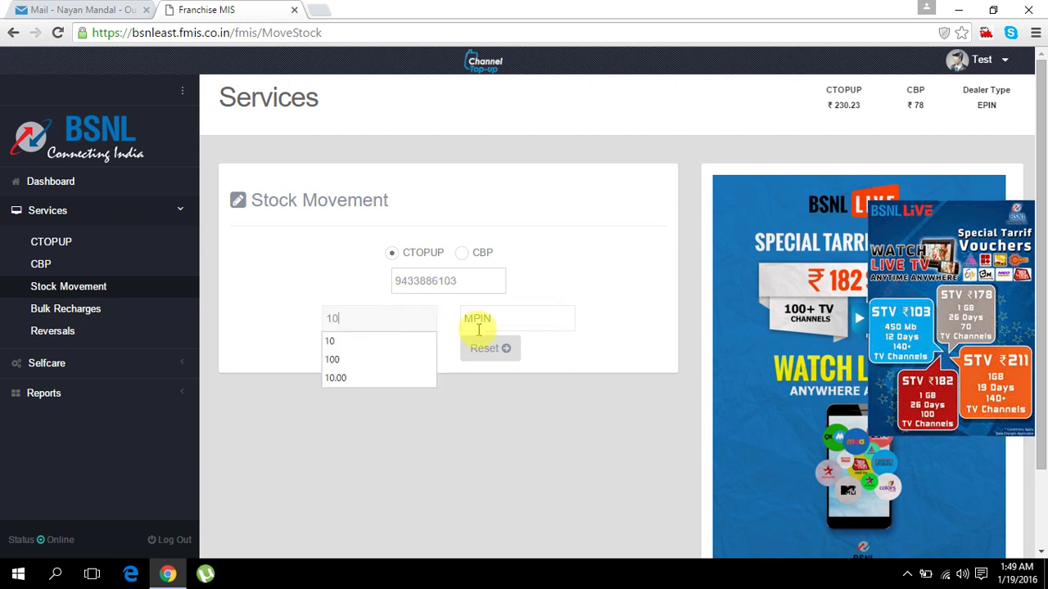
pyautogui.click(478, 318)
pyautogui.write('1234')
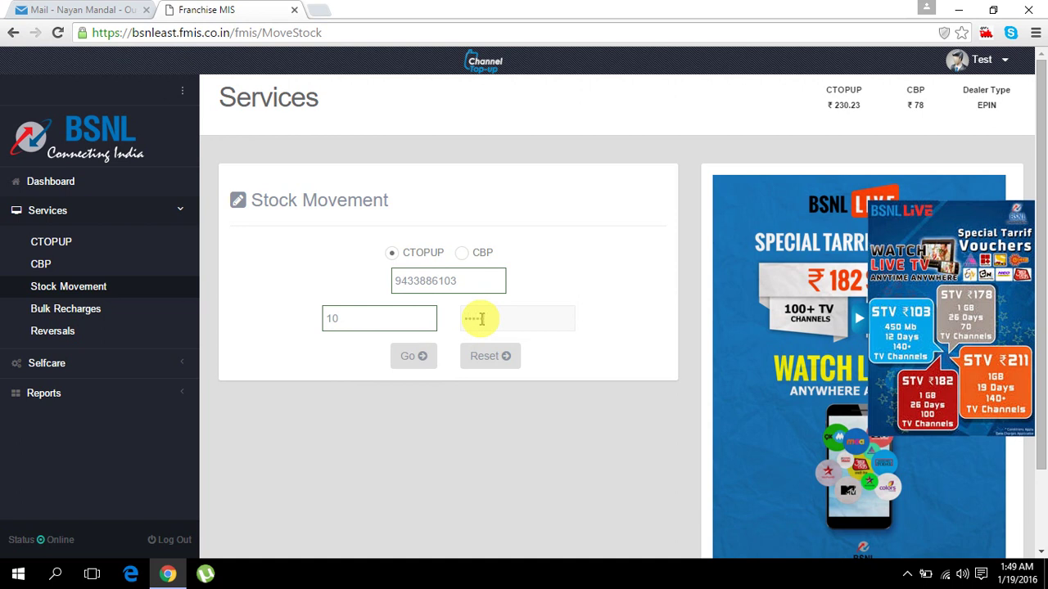
pyautogui.press('BackSpace')
pyautogui.press('BackSpace')
pyautogui.write('12345')
pyautogui.click(410, 356)
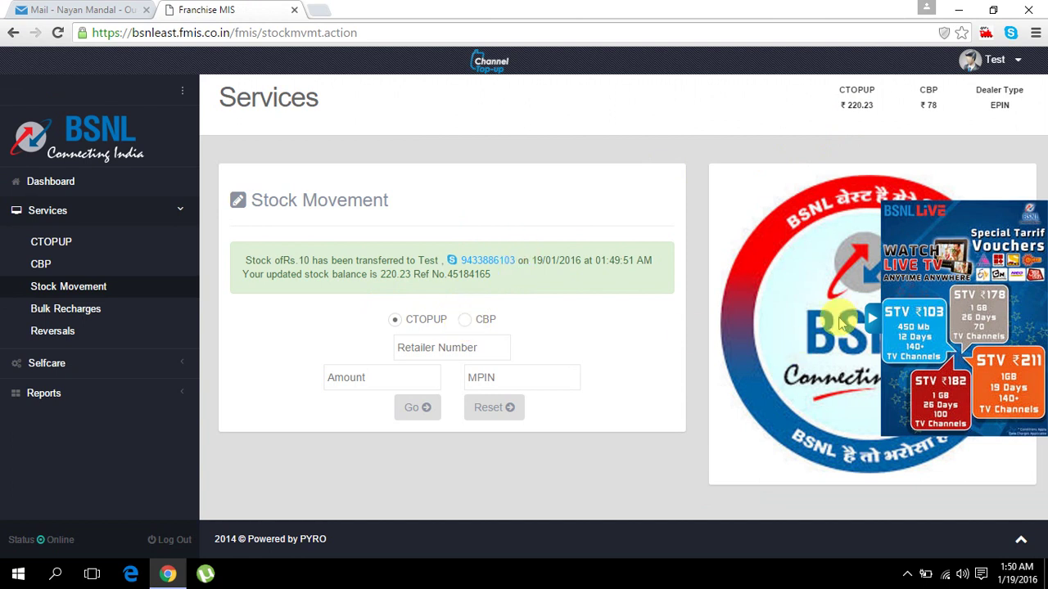
# - Collapse the ad panel and go to Bulk Recharges, which shows a 'We're coming soon' placeholder
pyautogui.click(874, 320)
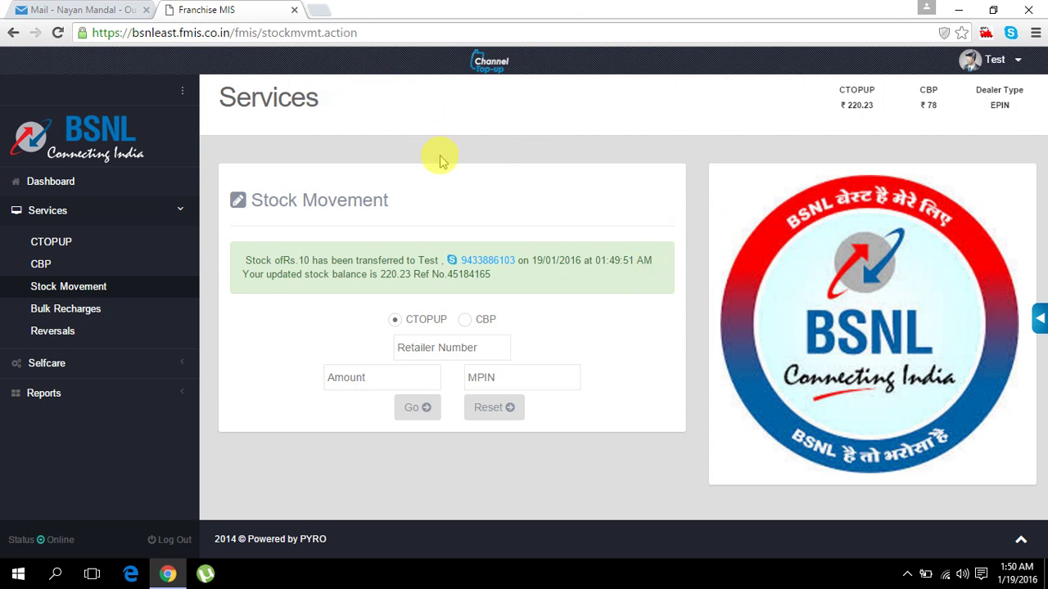
pyautogui.click(83, 308)
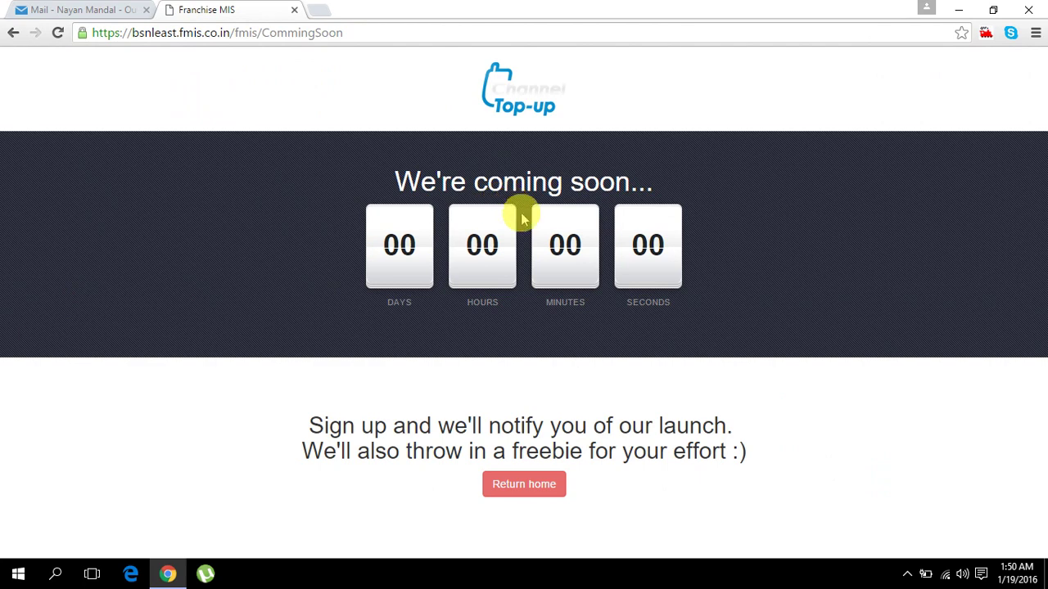
# - Use Return home to leave the coming-soon placeholder page
pyautogui.click(519, 487)
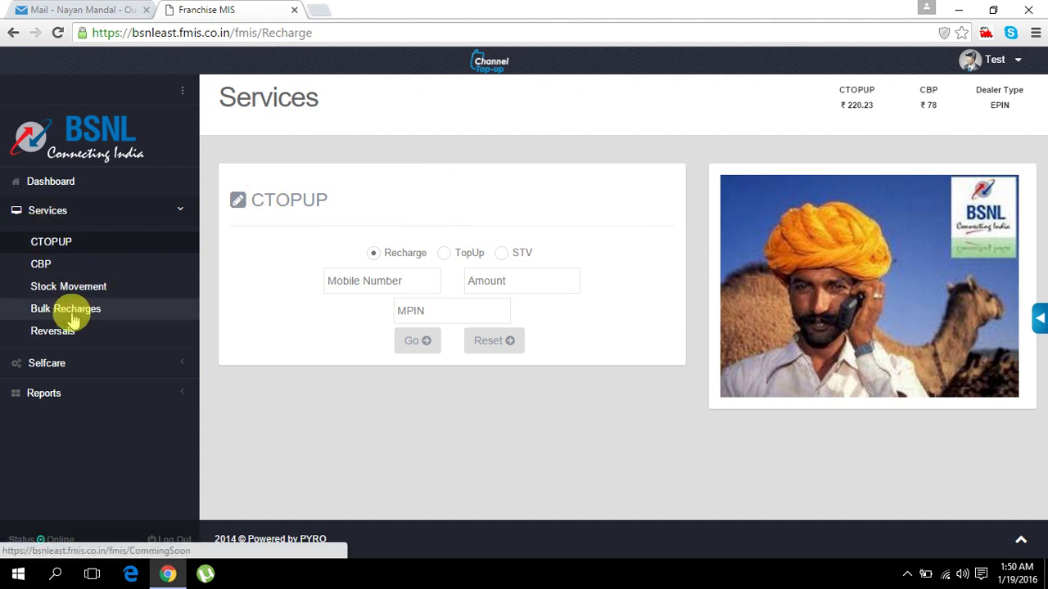
# - On the Reversals page, paste the transaction ID and look up its details
pyautogui.click(66, 332)
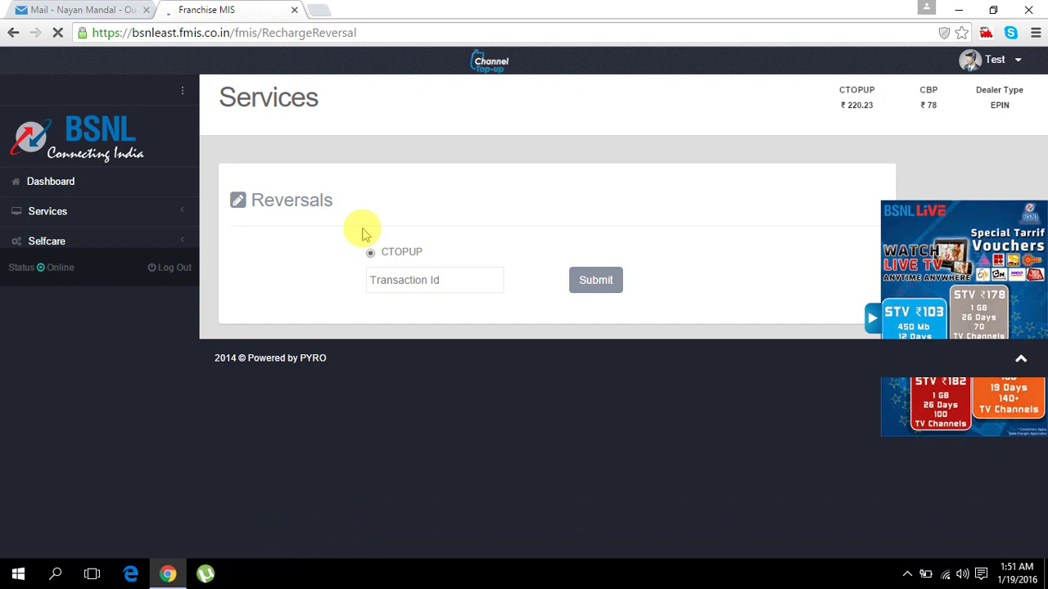
pyautogui.click(871, 318)
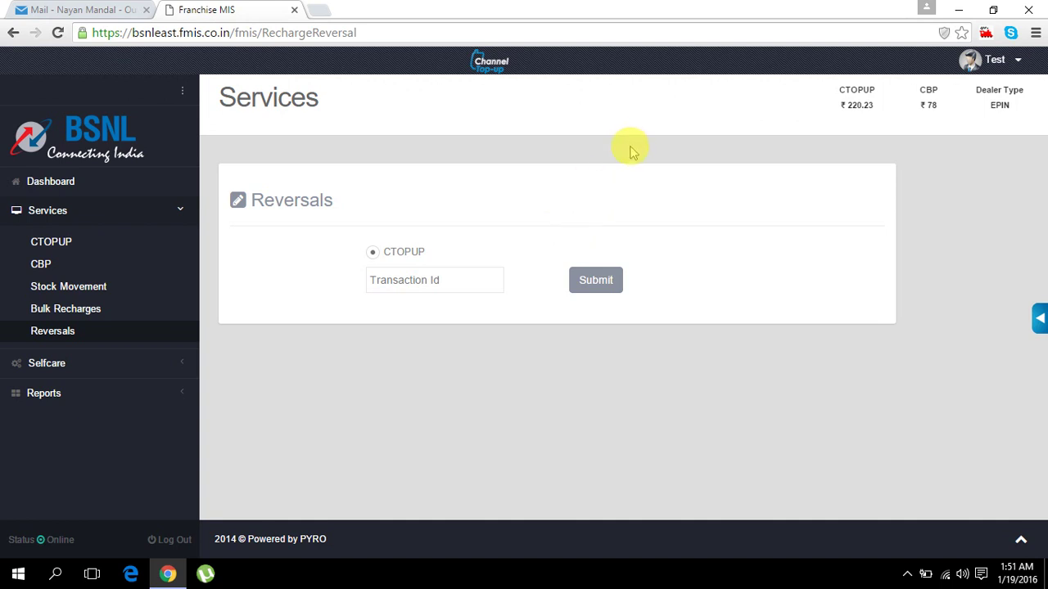
pyautogui.click(418, 277)
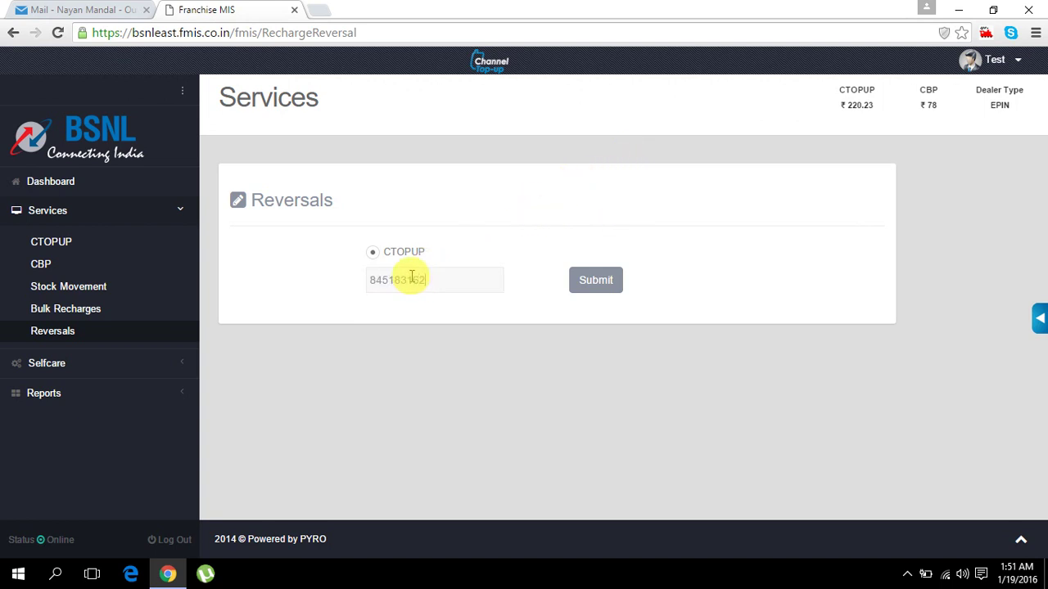
pyautogui.click(367, 278)
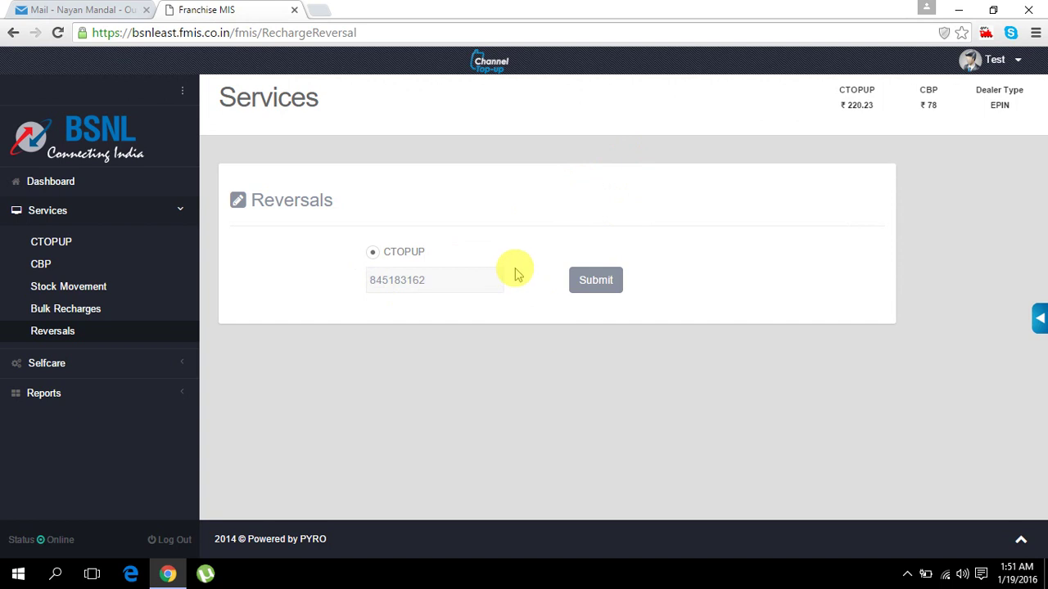
pyautogui.write('1')
pyautogui.click(595, 281)
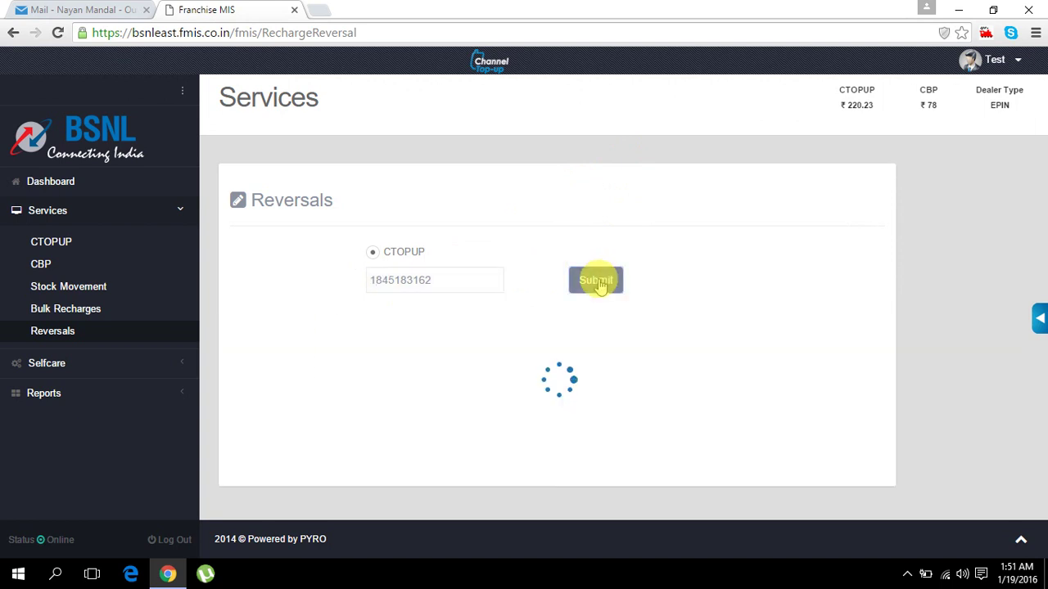
# - Attempt the reversal of the ₹20 TOPUP, then delete the ID's last digit
pyautogui.scroll(-1, 704, 262)
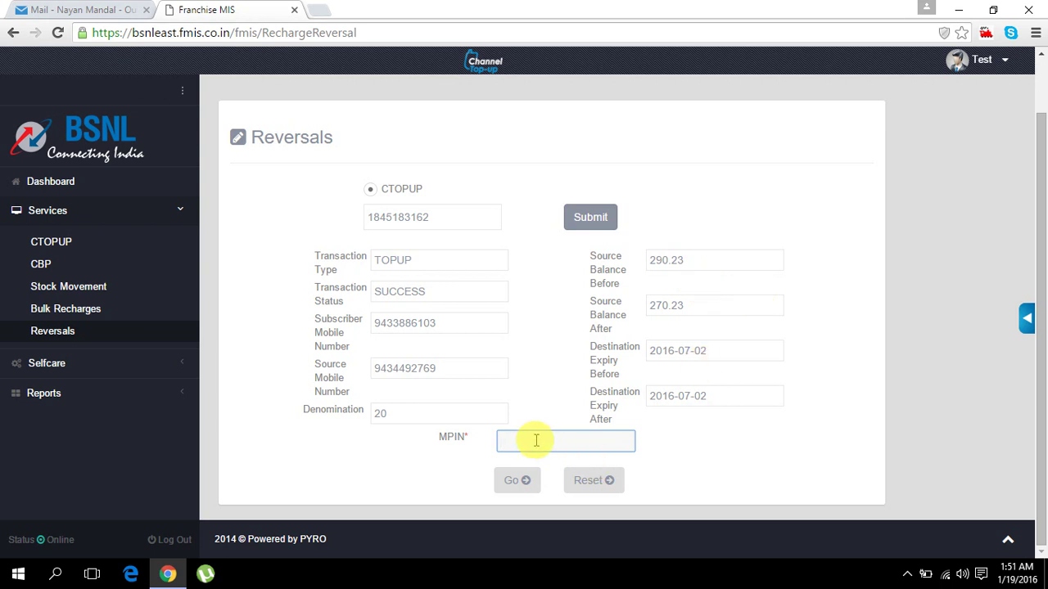
pyautogui.click(528, 489)
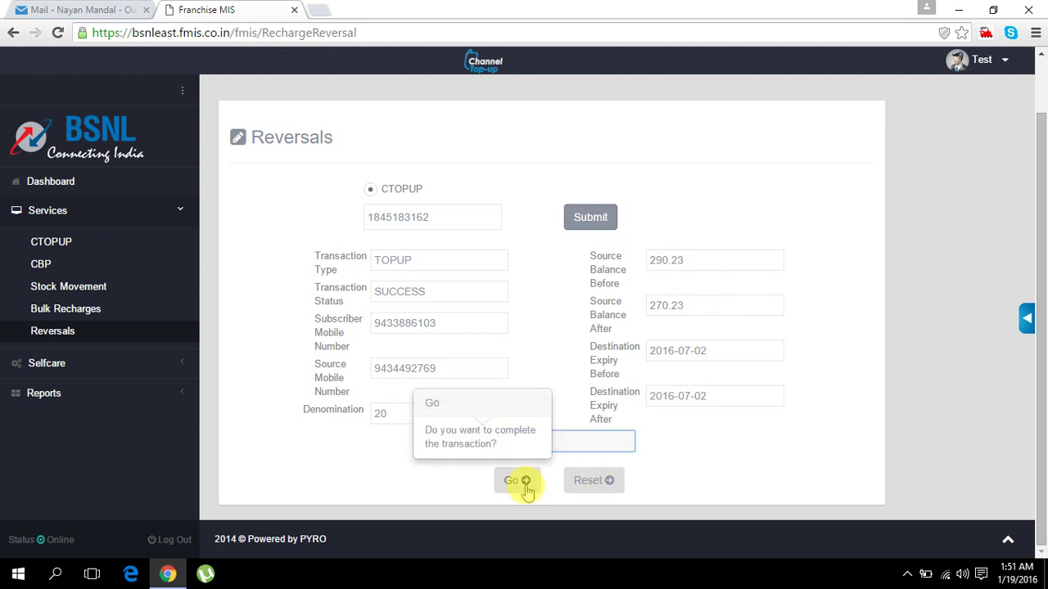
pyautogui.scroll(1, 647, 393)
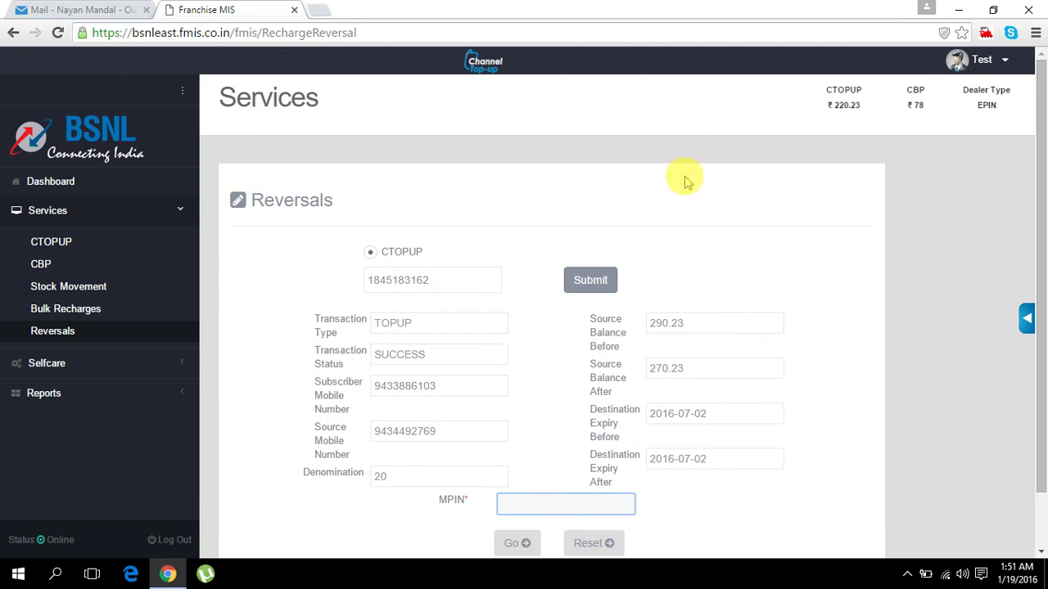
pyautogui.click(453, 278)
pyautogui.press('BackSpace')
pyautogui.press('BackSpace')
pyautogui.press('BackSpace')
pyautogui.press('BackSpace')
pyautogui.press('BackSpace')
pyautogui.press('BackSpace')
pyautogui.press('BackSpace')
pyautogui.press('BackSpace')
pyautogui.press('BackSpace')
pyautogui.press('BackSpace')
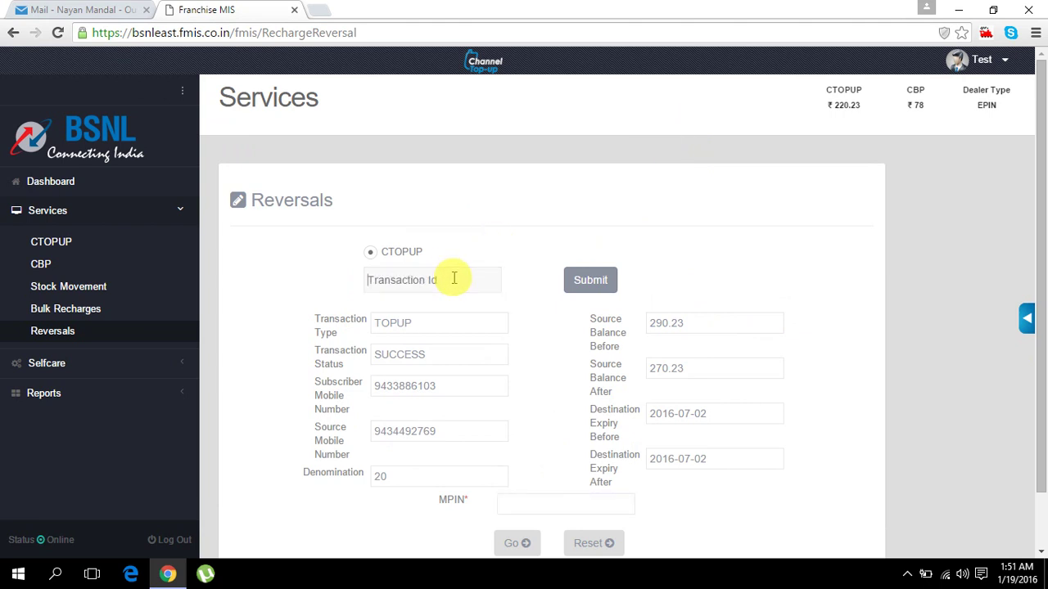
# - Reopen Reversals and fetch the suggested transaction ID's ₹20 TOPUP details
pyautogui.click(69, 336)
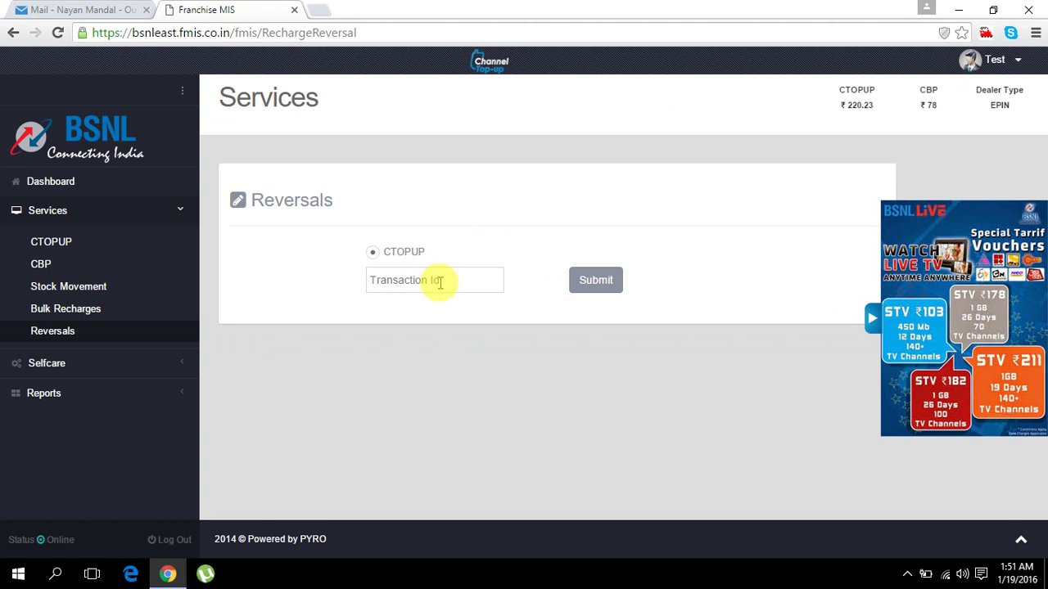
pyautogui.click(448, 284)
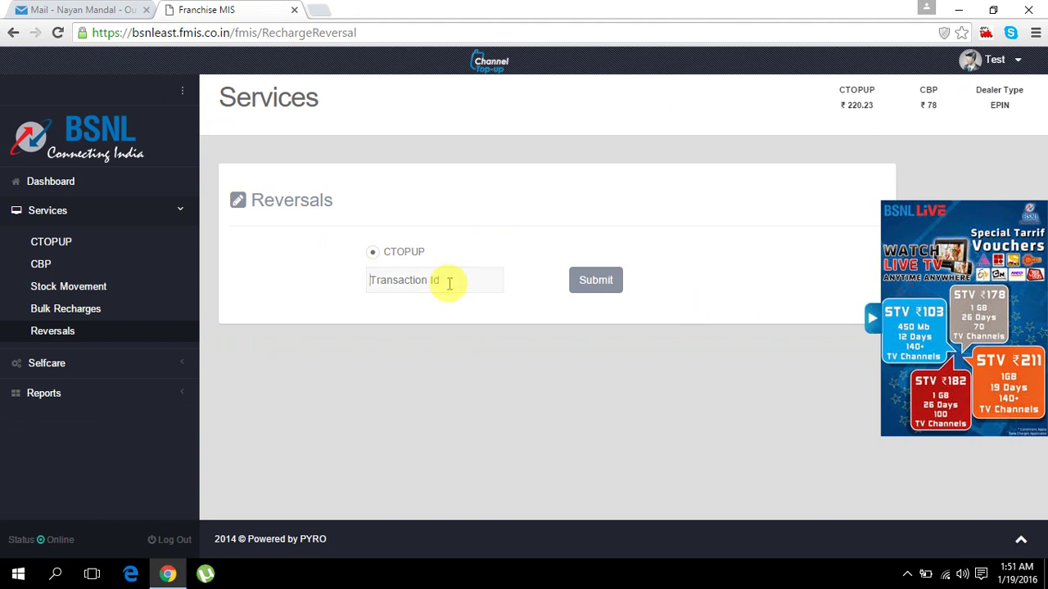
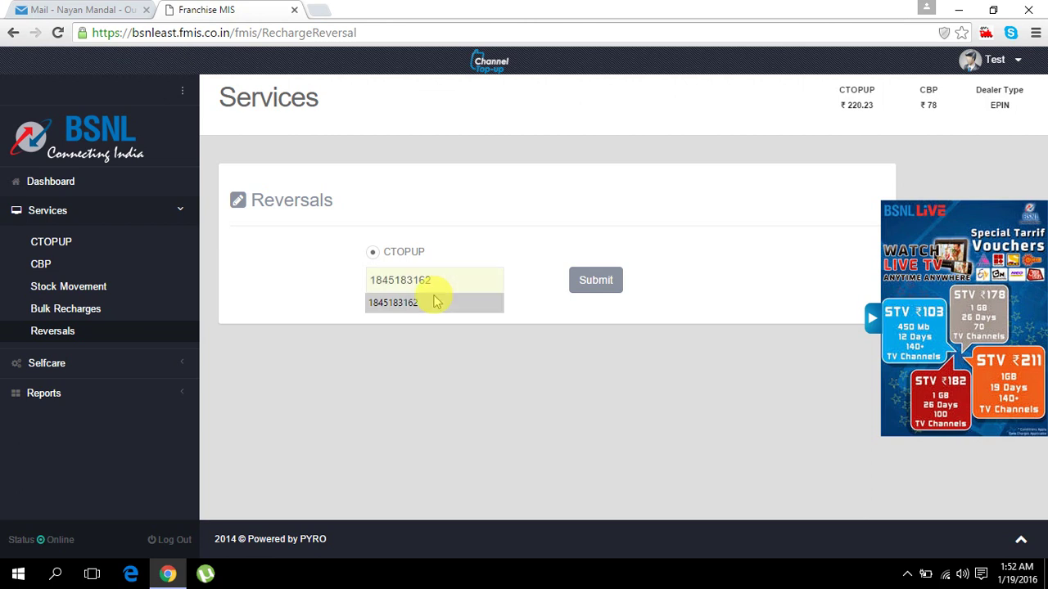
pyautogui.click(401, 304)
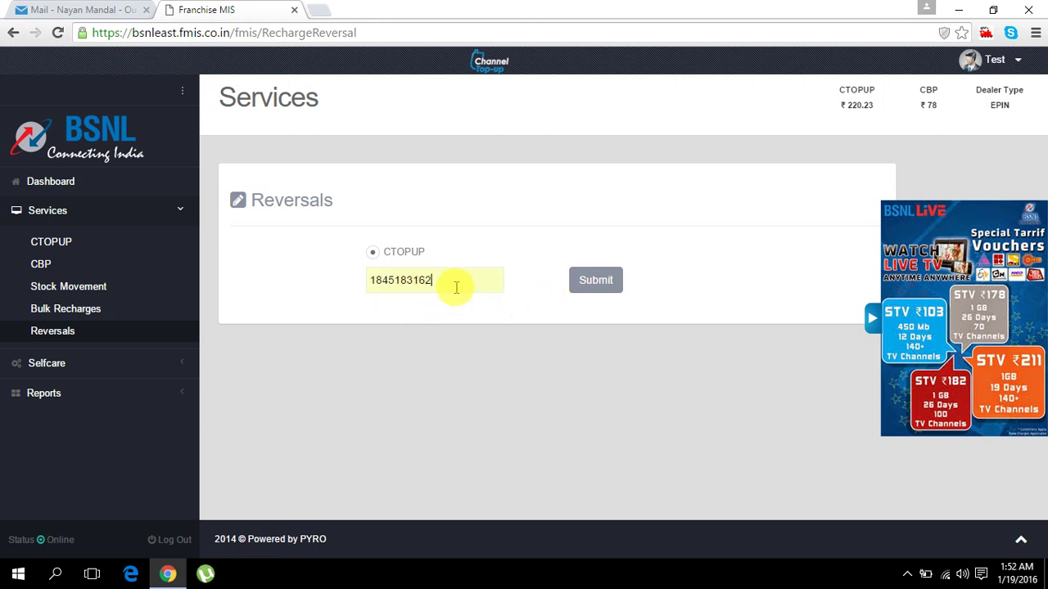
pyautogui.click(597, 284)
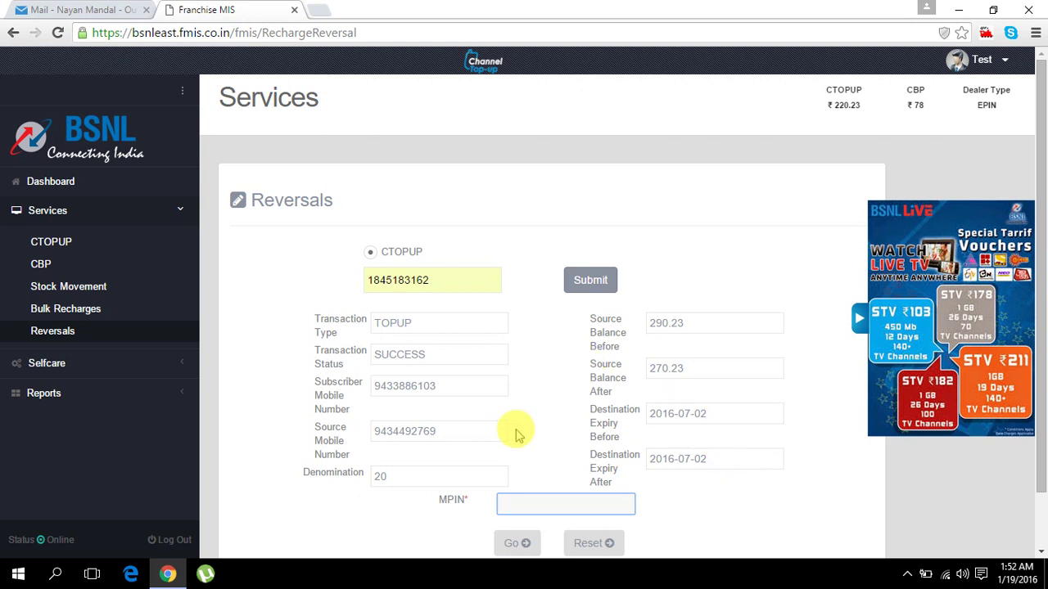
# - Focus the MPIN field, then collapse Services, hide the voucher banner and expand Selfcare
pyautogui.scroll(-1, 515, 428)
pyautogui.click(536, 441)
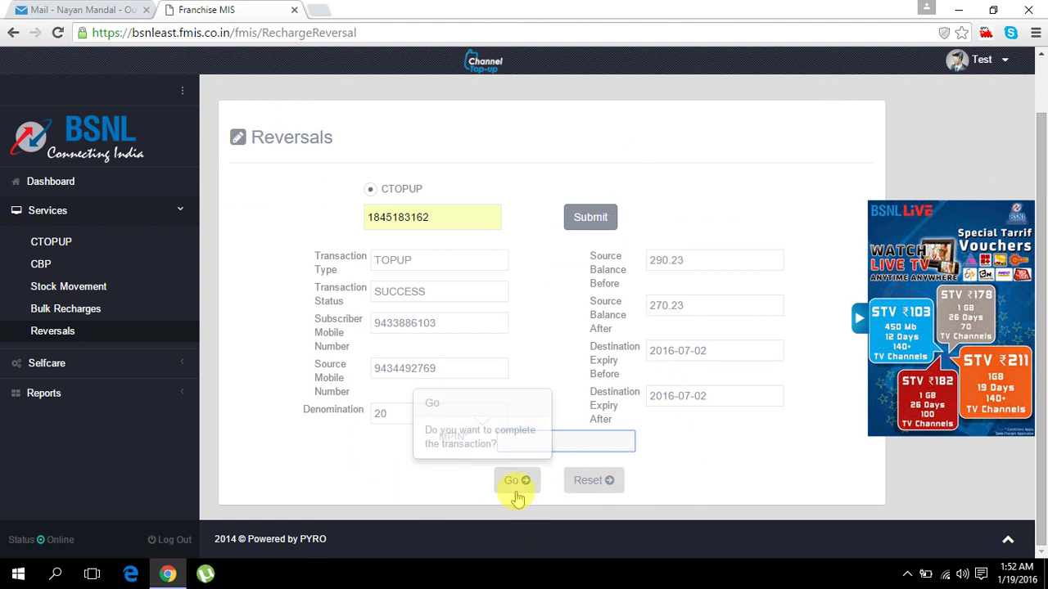
pyautogui.scroll(1, 564, 303)
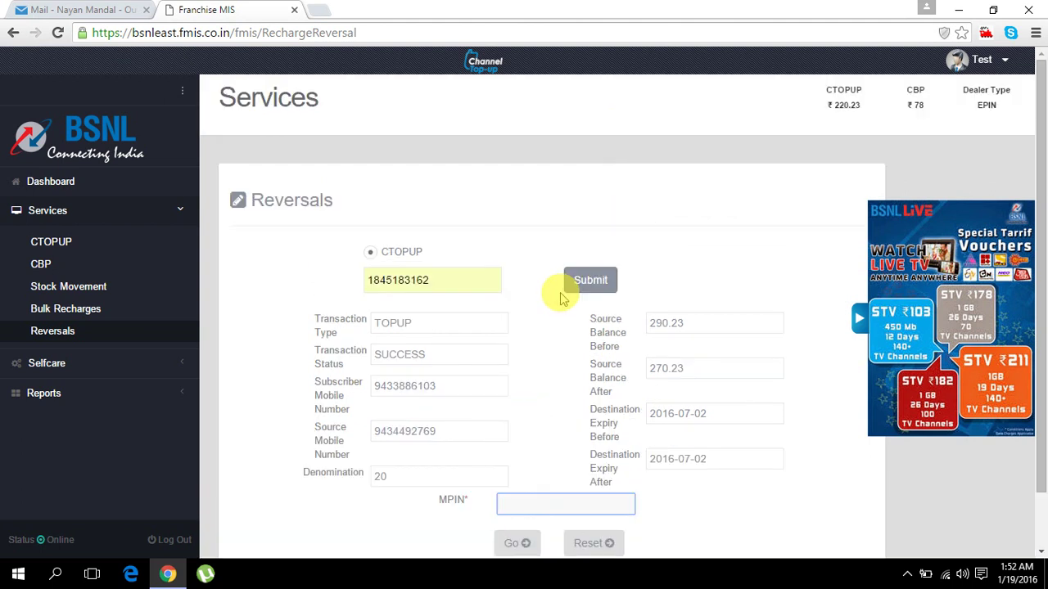
pyautogui.click(72, 212)
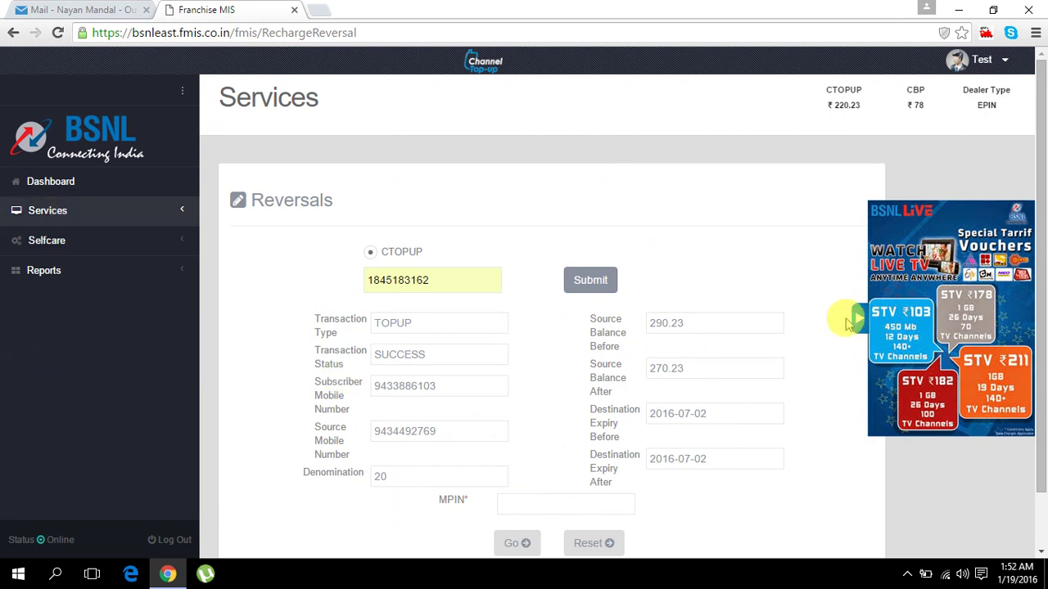
pyautogui.click(851, 323)
pyautogui.click(86, 244)
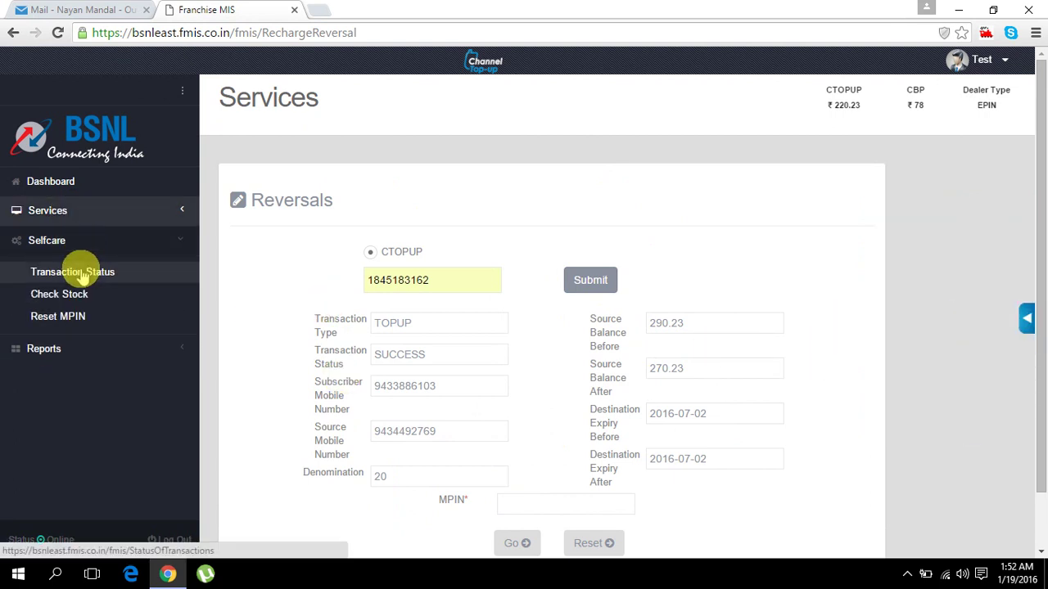
# - Look up the pasted transaction ID under Selfcare > Transaction Status, which reports SUCCESS
pyautogui.click(81, 272)
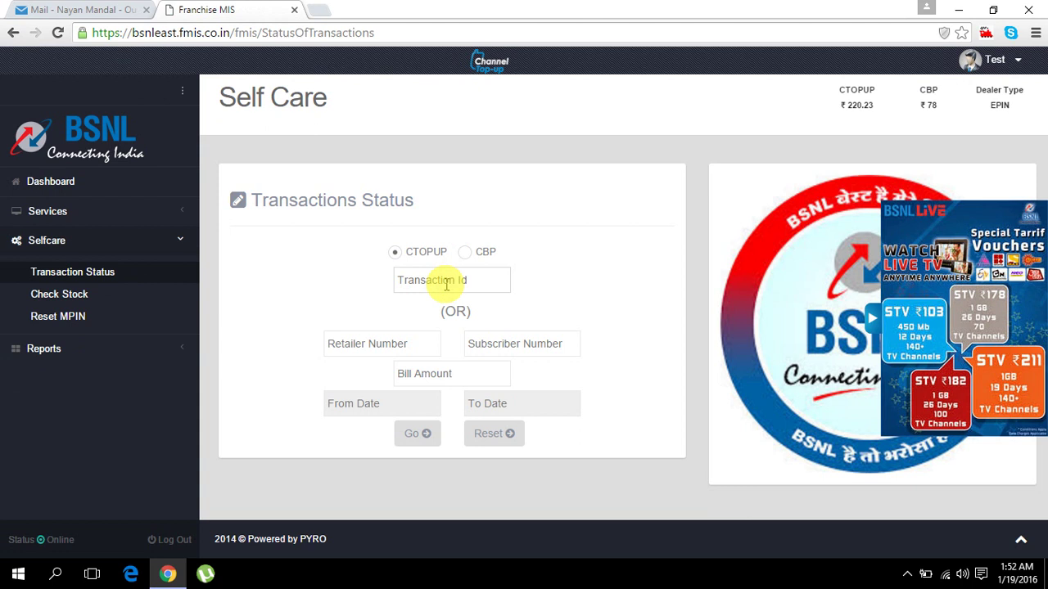
pyautogui.click(428, 283)
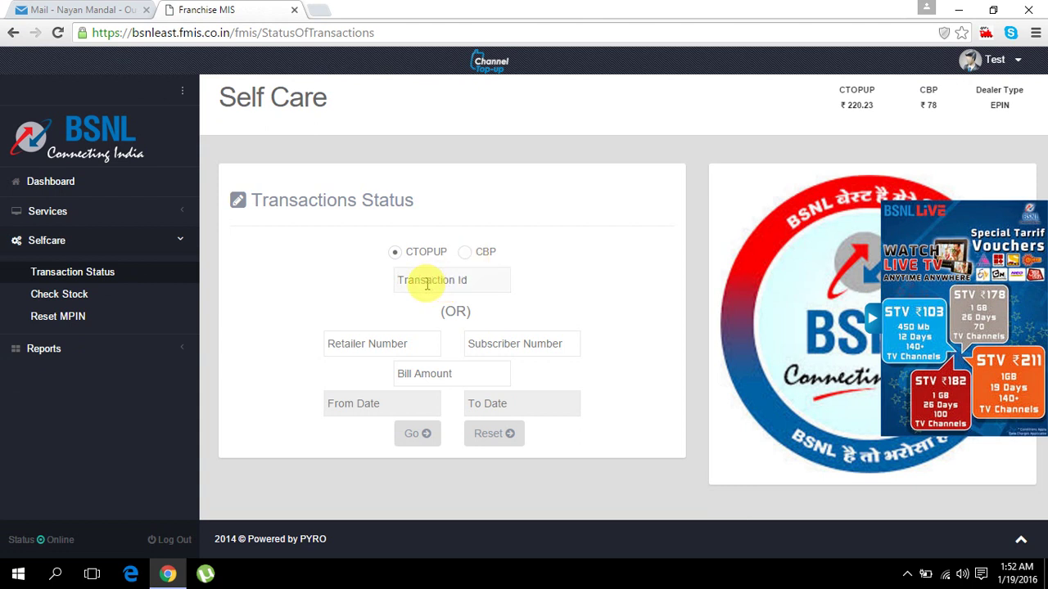
pyautogui.hotkey('ctrl', 'v')
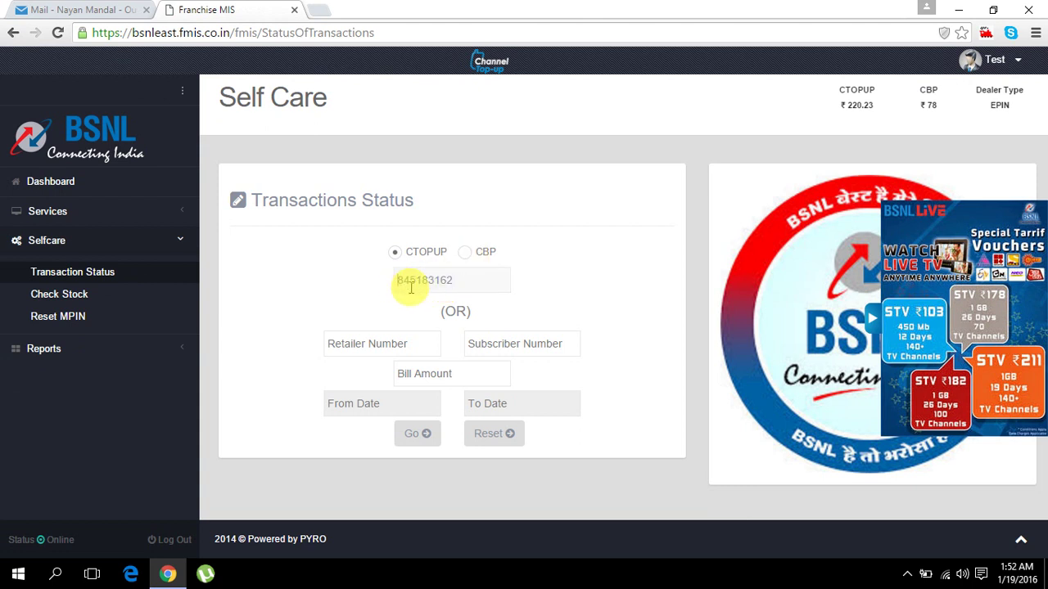
pyautogui.click(422, 442)
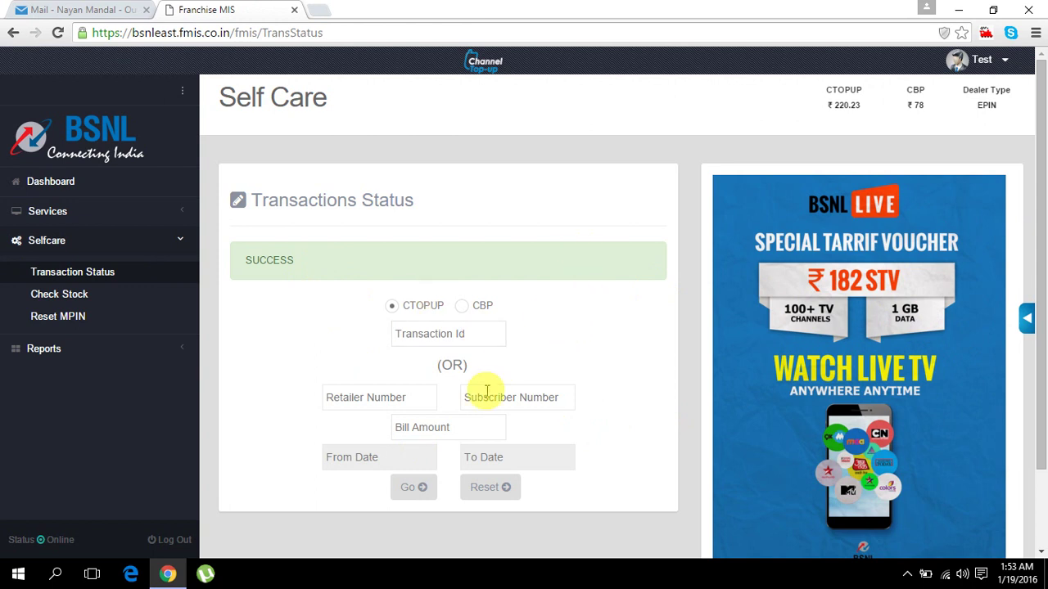
# - Search the suggested subscriber's transactions from 18-01-2016 to 19-01-2016
pyautogui.click(521, 401)
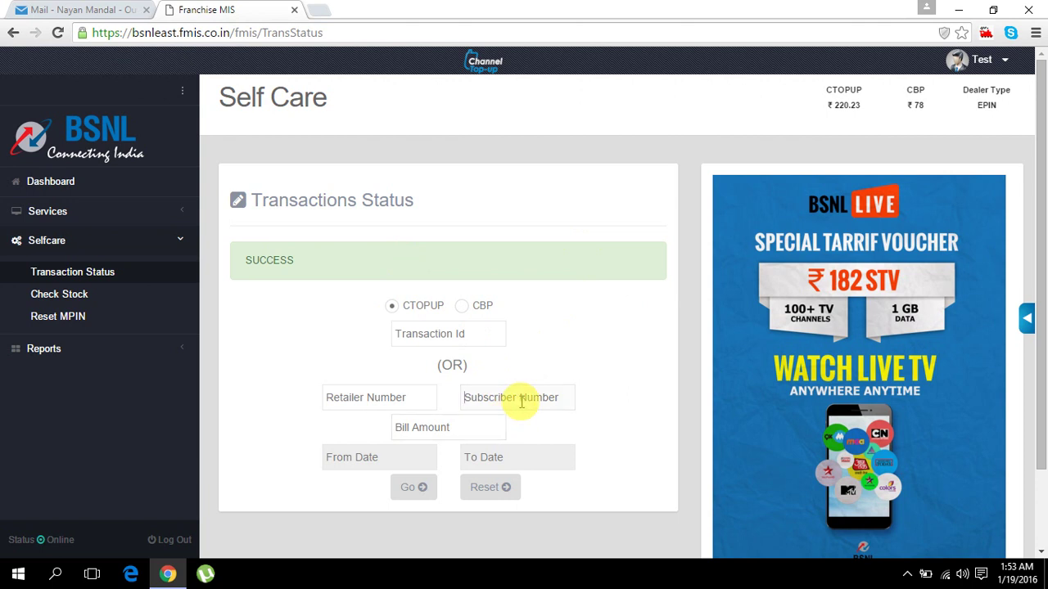
pyautogui.write('94')
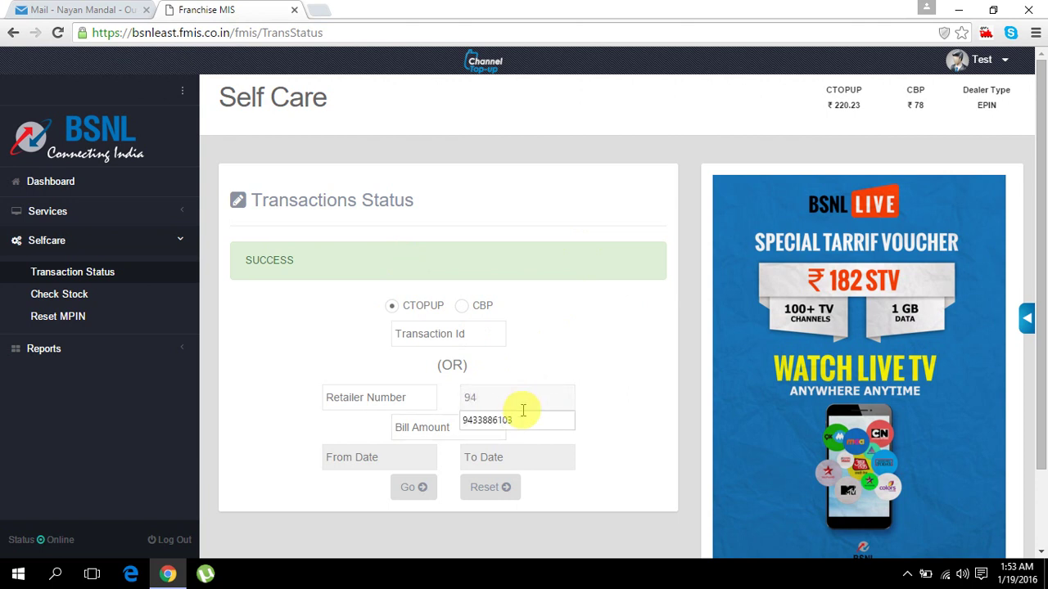
pyautogui.click(511, 421)
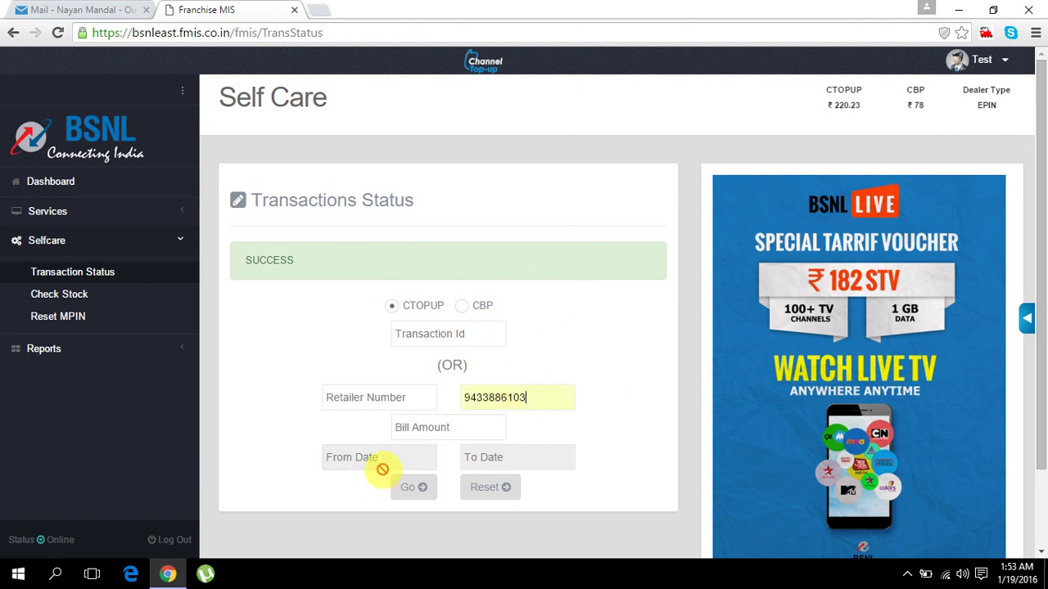
pyautogui.click(419, 491)
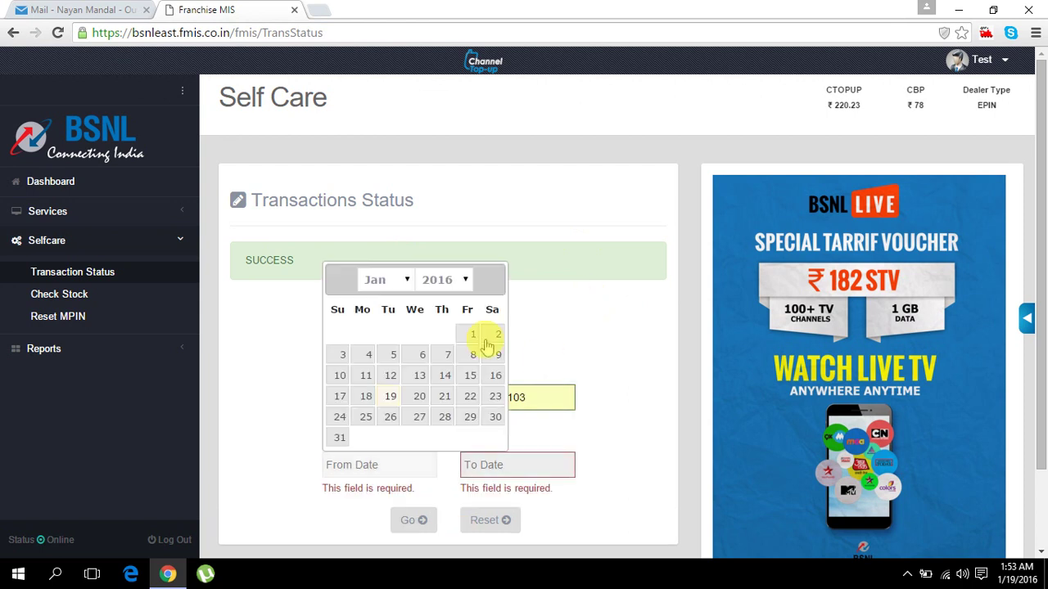
pyautogui.click(366, 397)
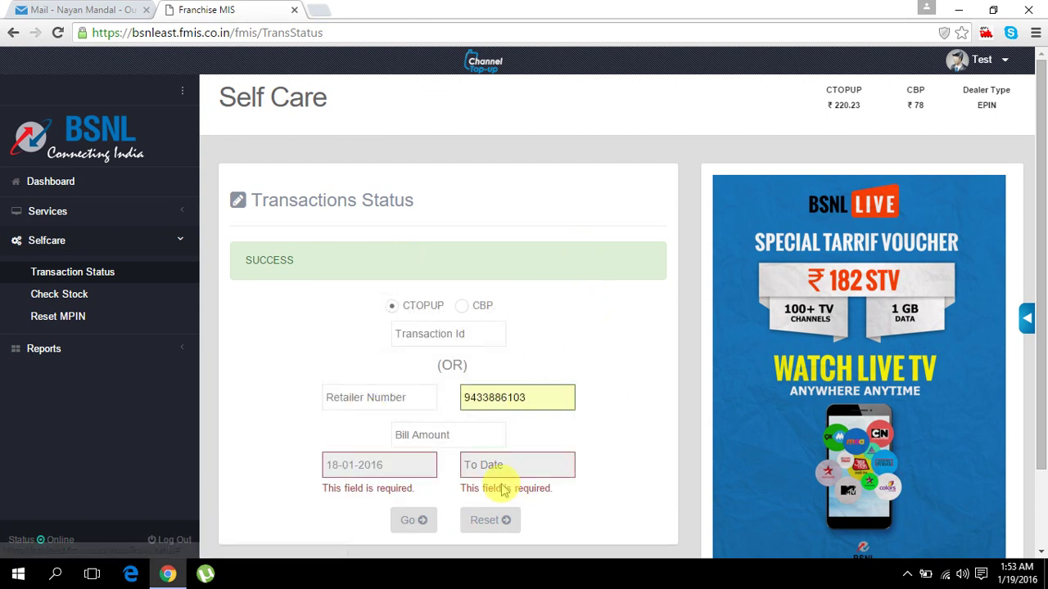
pyautogui.click(523, 465)
pyautogui.click(529, 399)
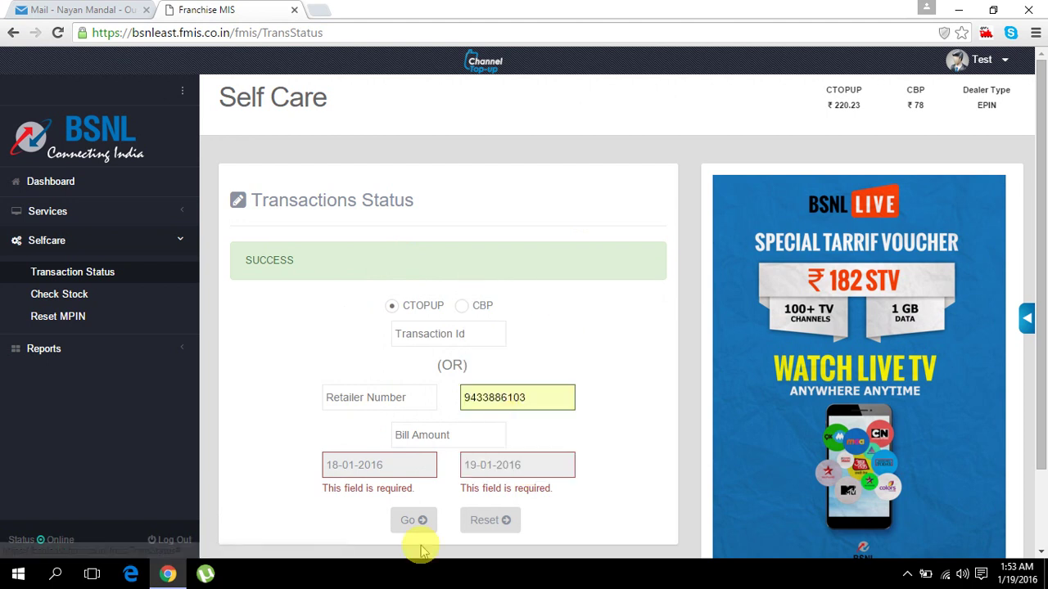
pyautogui.click(419, 520)
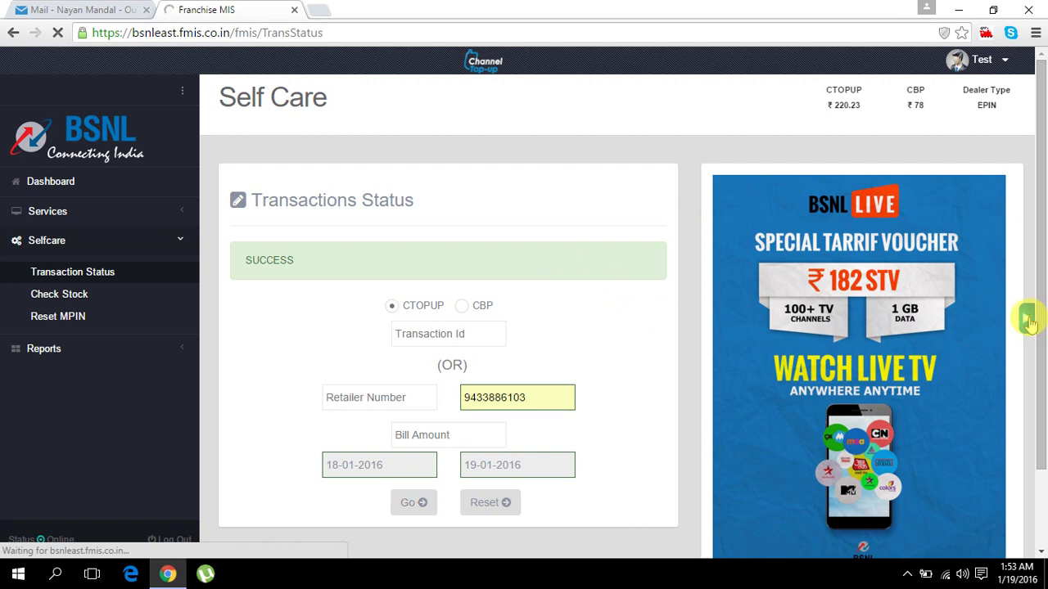
# - Review the three TOPUP results (₹10, ₹20, ₹20), dismiss the call popup and close the list
pyautogui.moveTo(1027, 321)
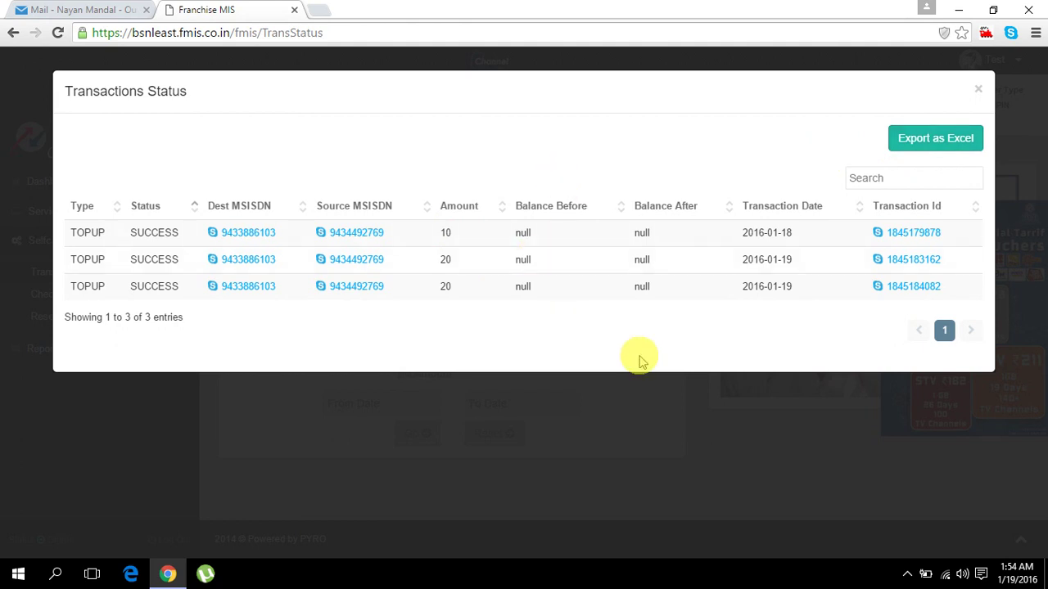
pyautogui.click(902, 235)
pyautogui.click(813, 342)
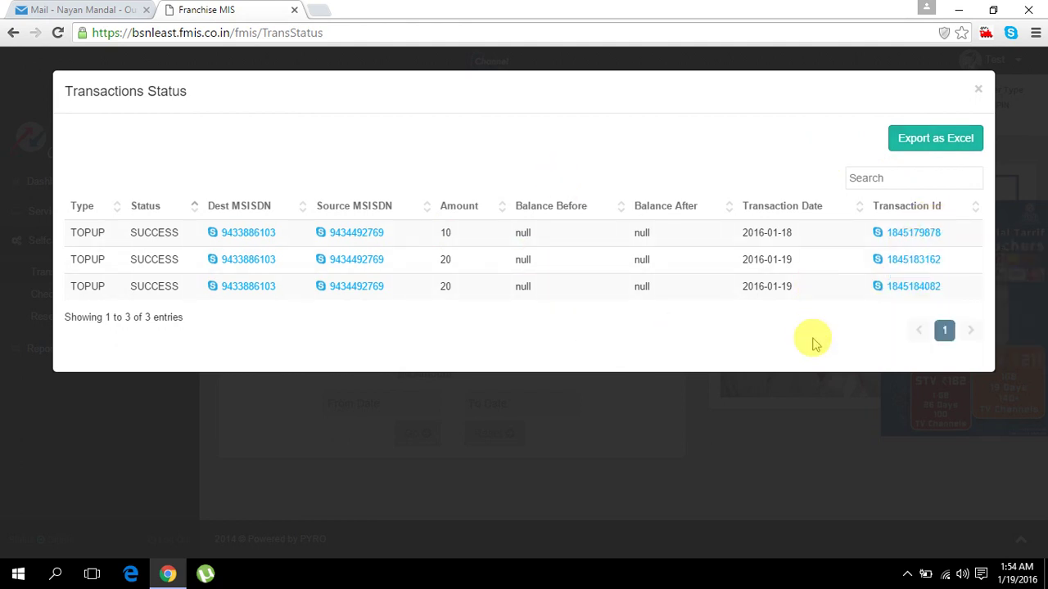
pyautogui.click(979, 93)
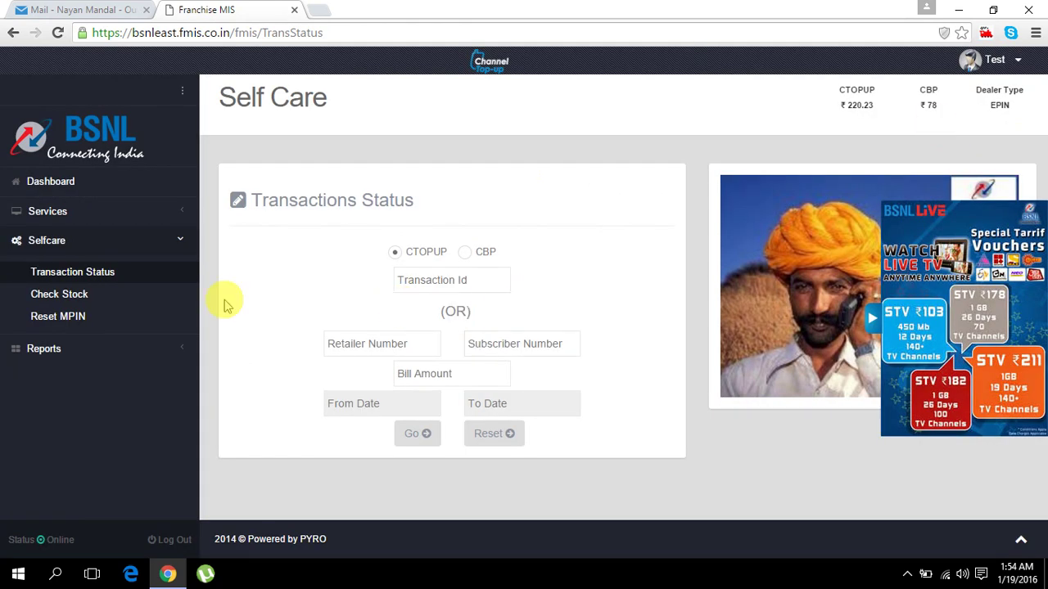
# - Check the autocompleted retailer's stock under Selfcare > Check Stock, highlighting the Rs.198.7 result
pyautogui.click(59, 296)
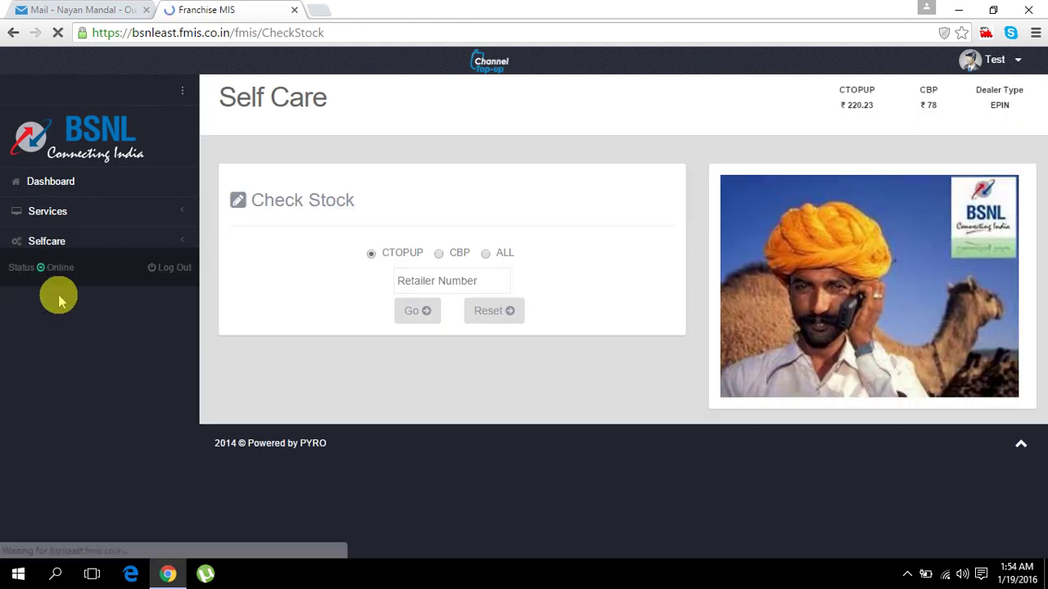
pyautogui.click(469, 280)
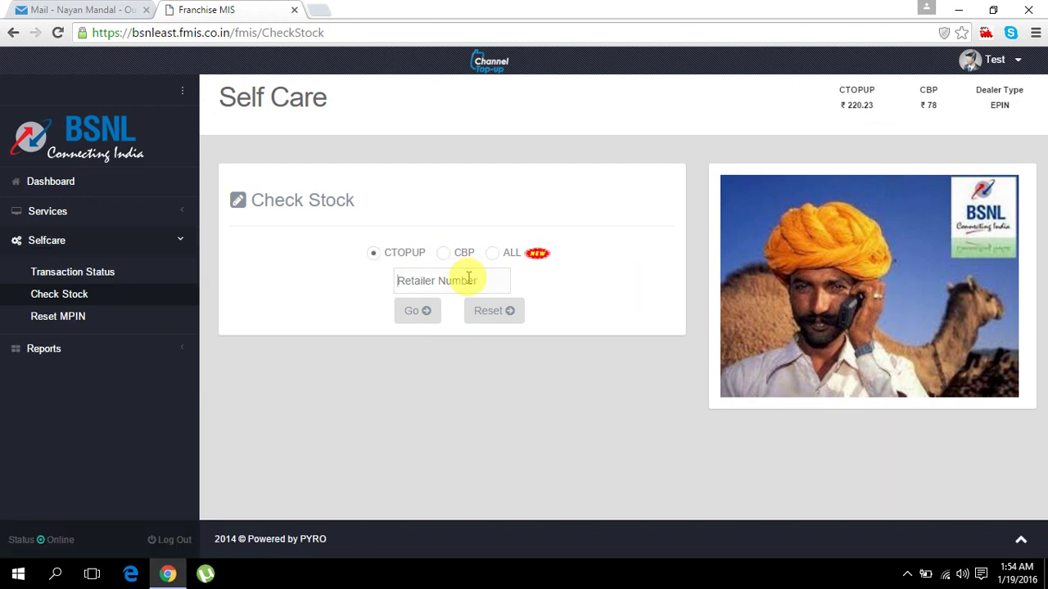
pyautogui.write('943')
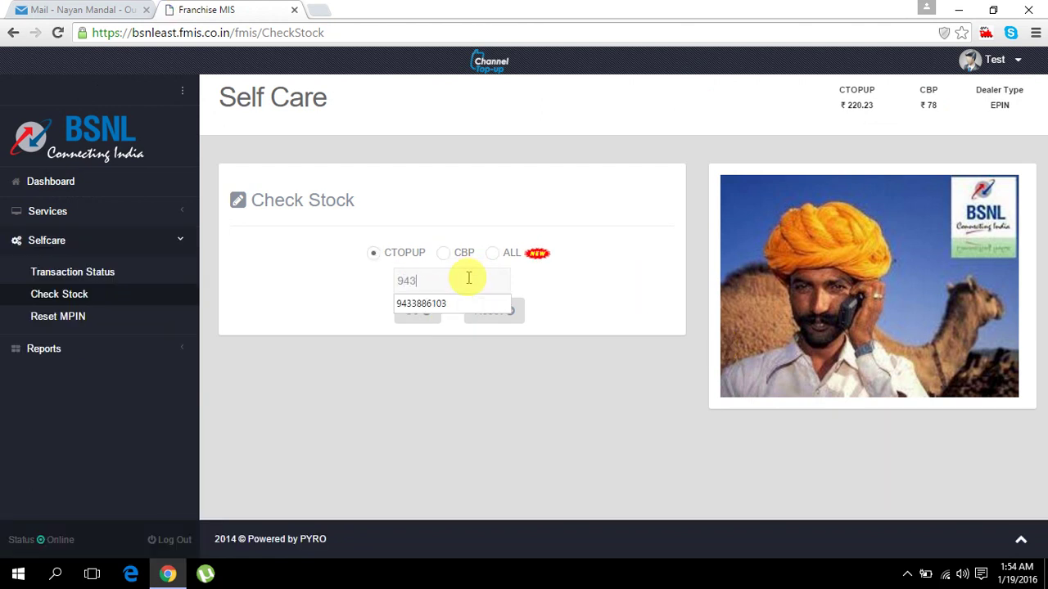
pyautogui.click(468, 304)
pyautogui.click(424, 317)
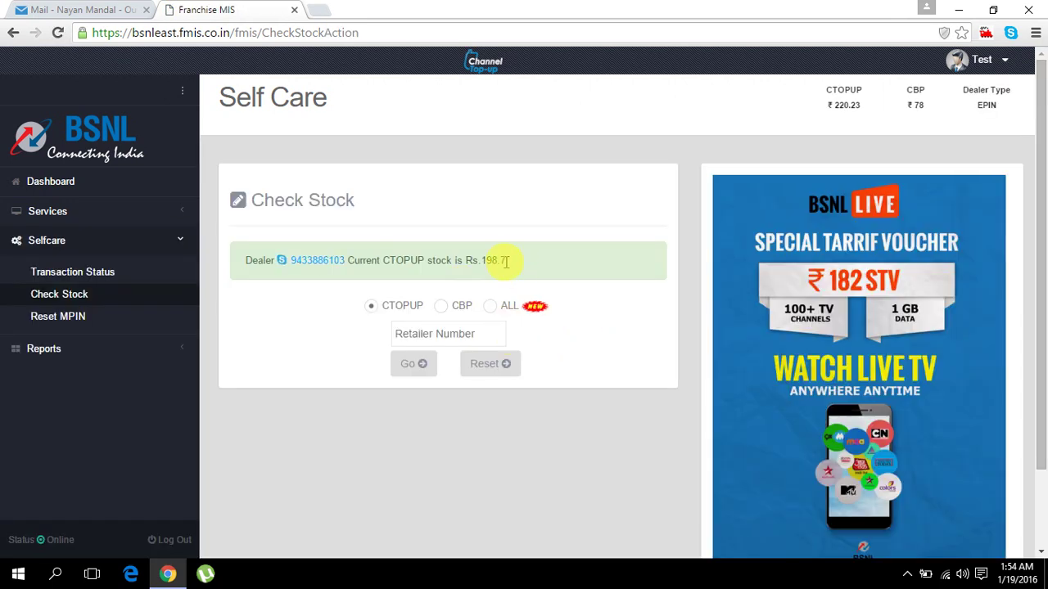
pyautogui.moveTo(472, 257); pyautogui.dragTo(522, 260)
pyautogui.click(523, 261)
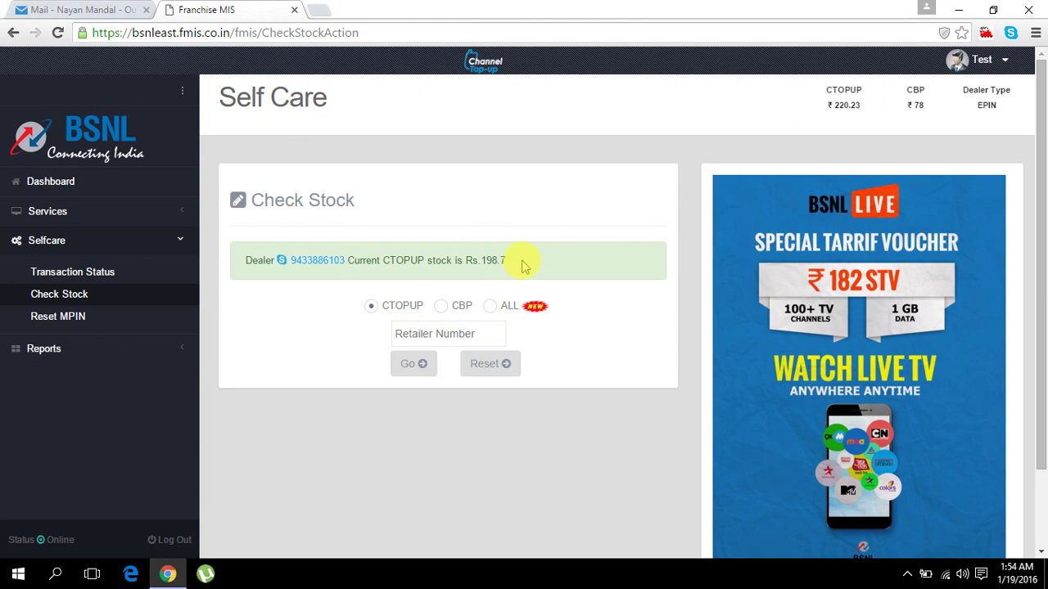
# - Check stock for ALL types, export the table as CheckStockStatusReport.xls and open the download
pyautogui.click(492, 309)
pyautogui.click(419, 335)
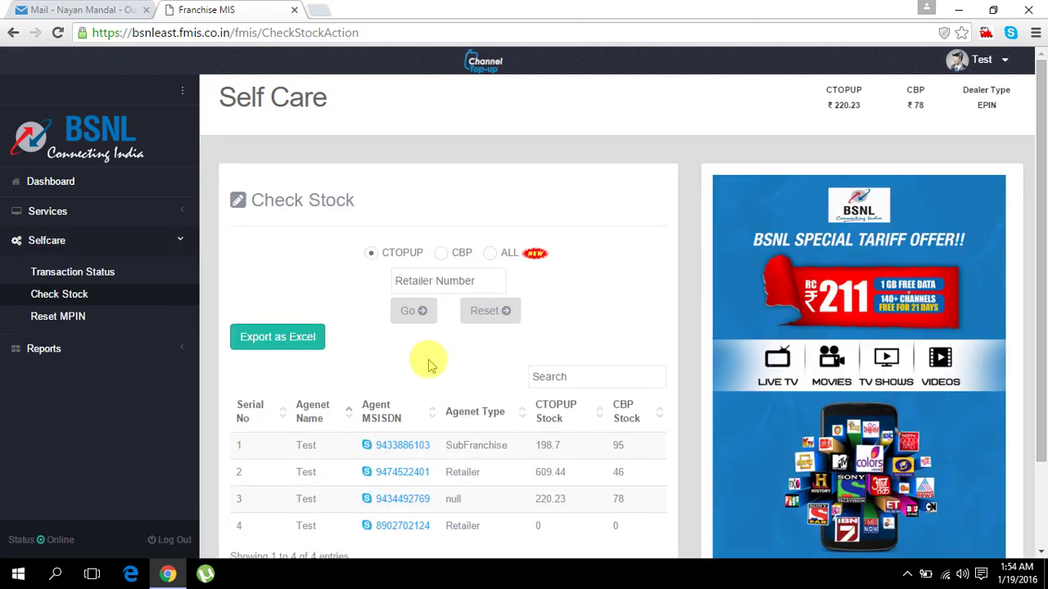
pyautogui.scroll(-3, 429, 366)
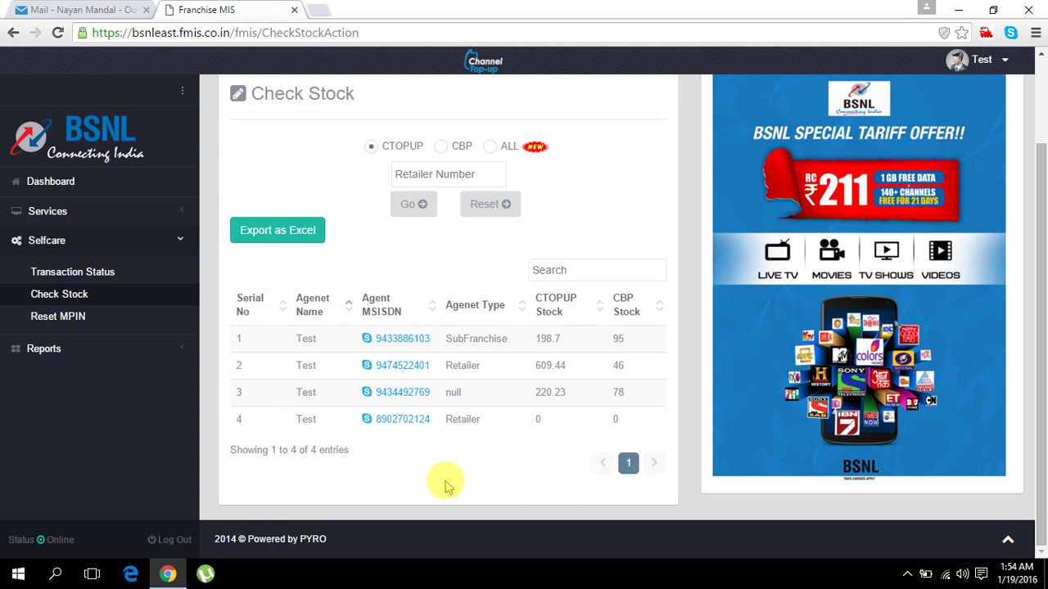
pyautogui.click(276, 242)
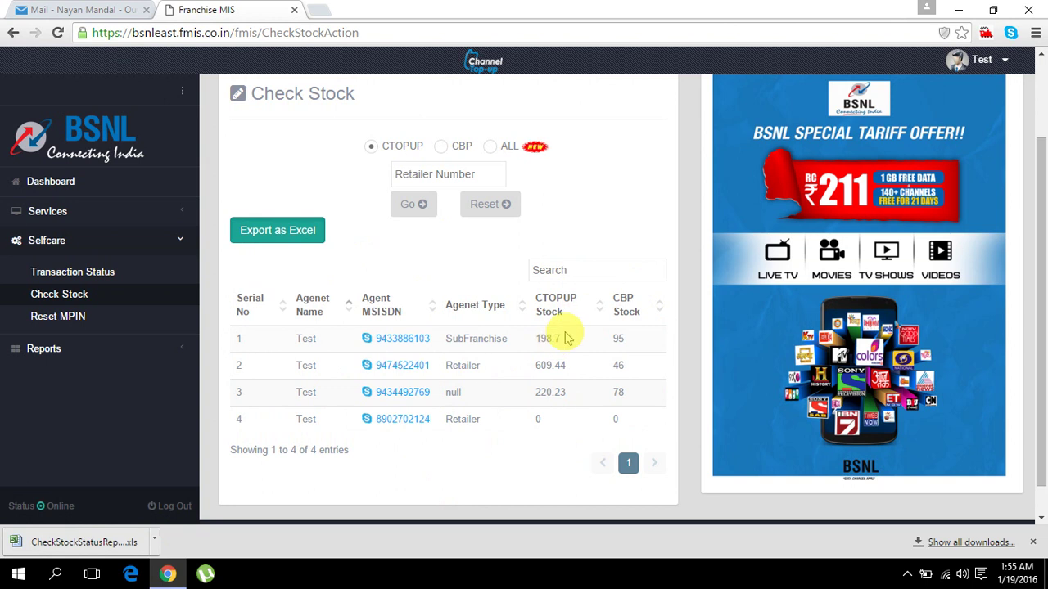
pyautogui.click(82, 543)
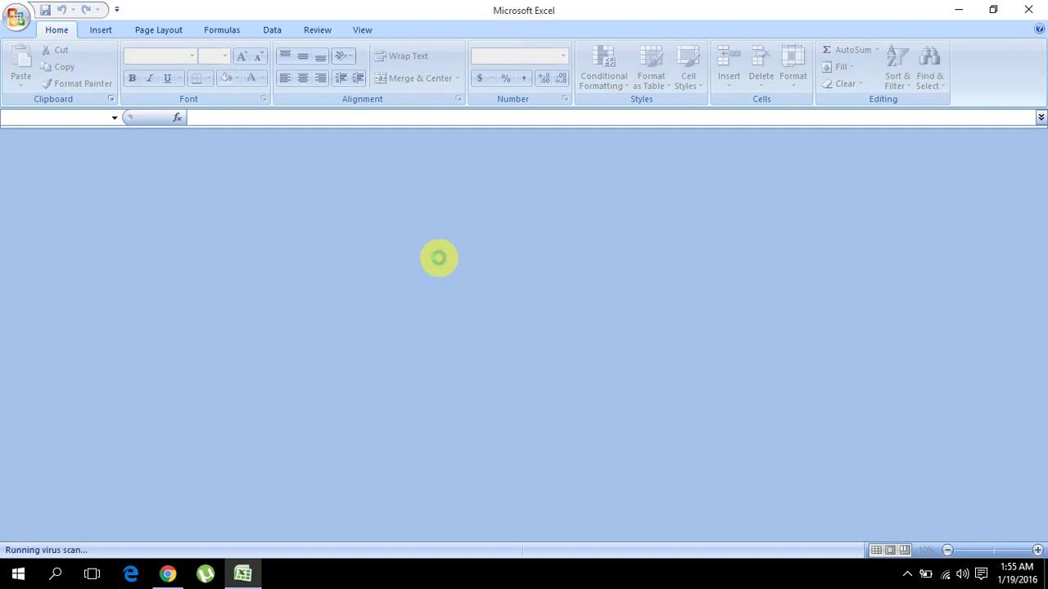
# - Accept the format warning, select the CTOPUP Stock values E2:E5, then close Excel without saving
pyautogui.click(462, 325)
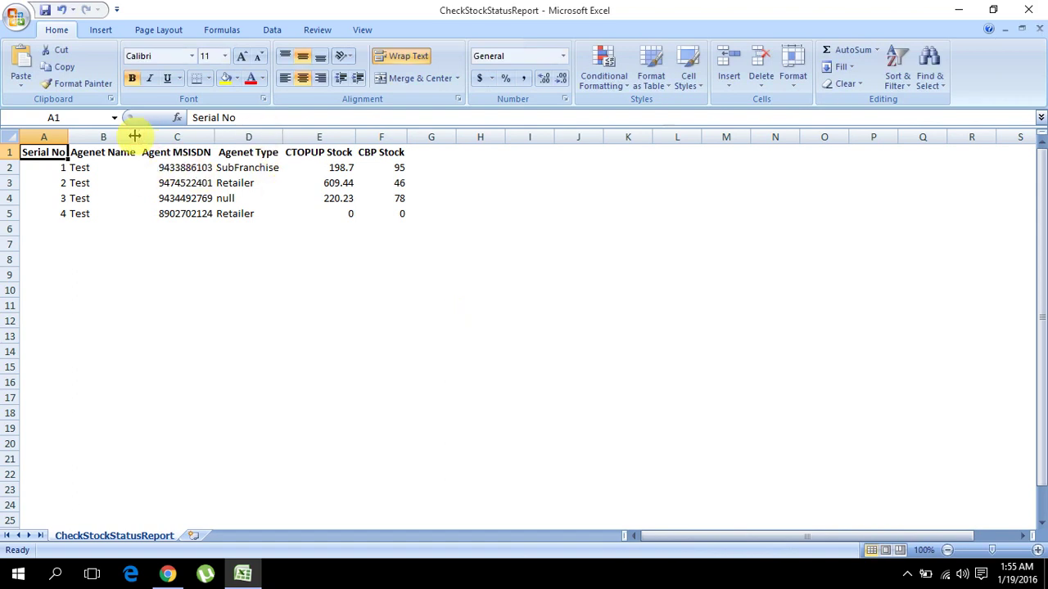
pyautogui.click(284, 136)
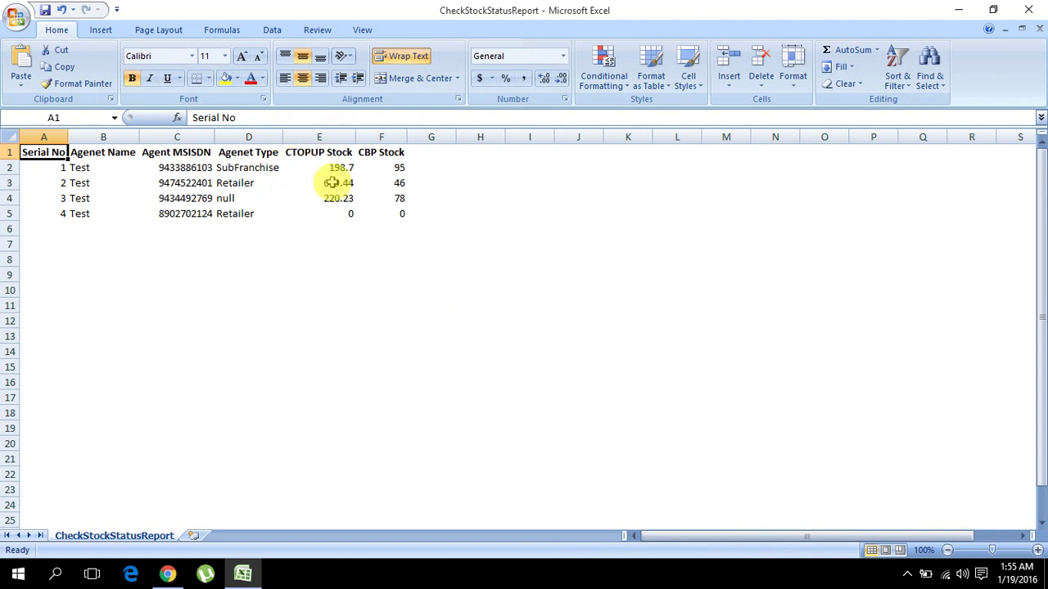
pyautogui.moveTo(326, 170); pyautogui.dragTo(327, 205)
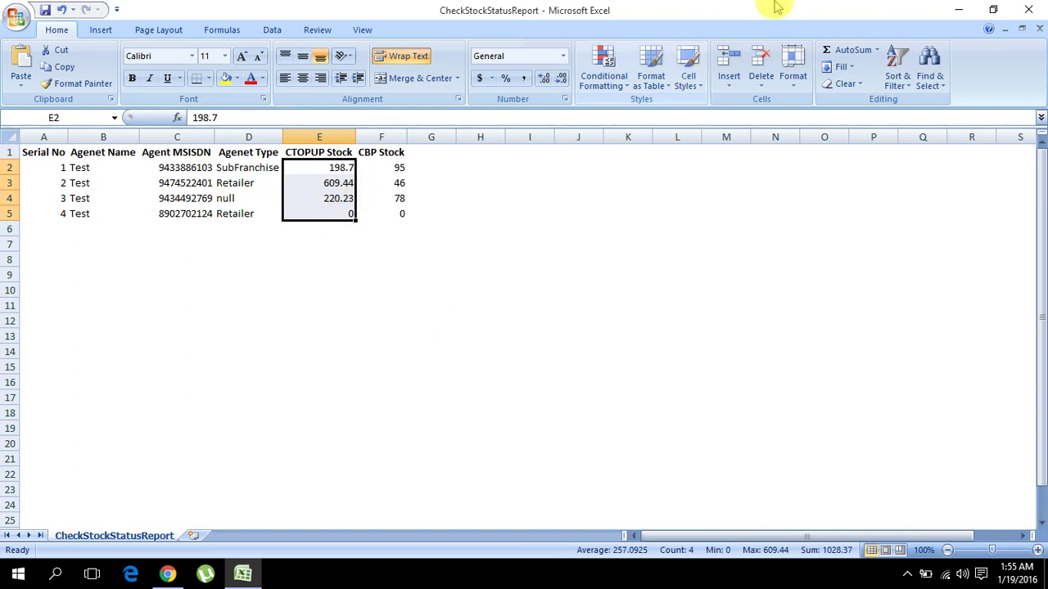
pyautogui.click(1015, 11)
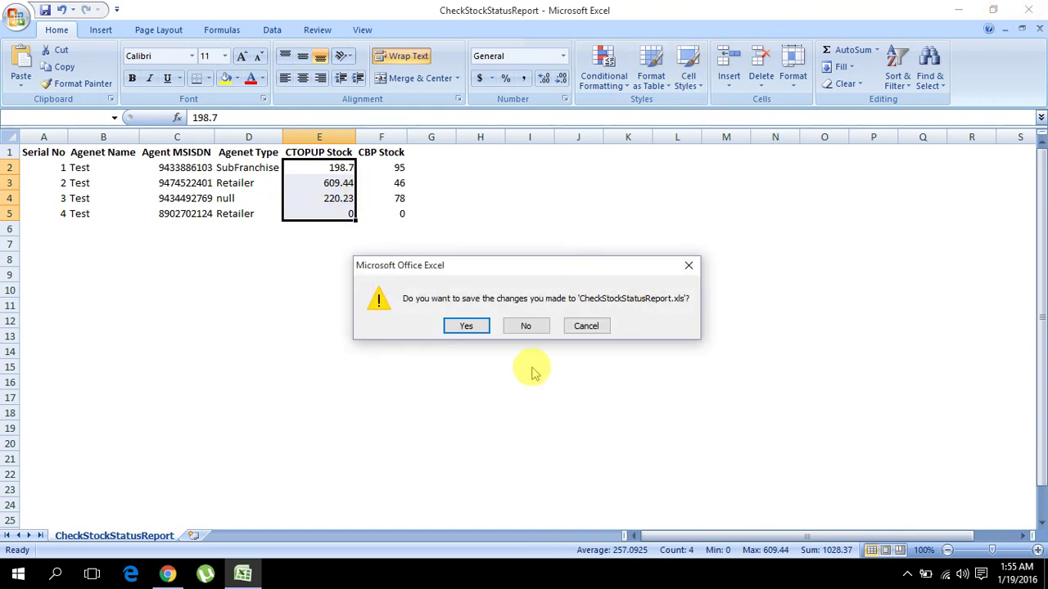
pyautogui.click(526, 325)
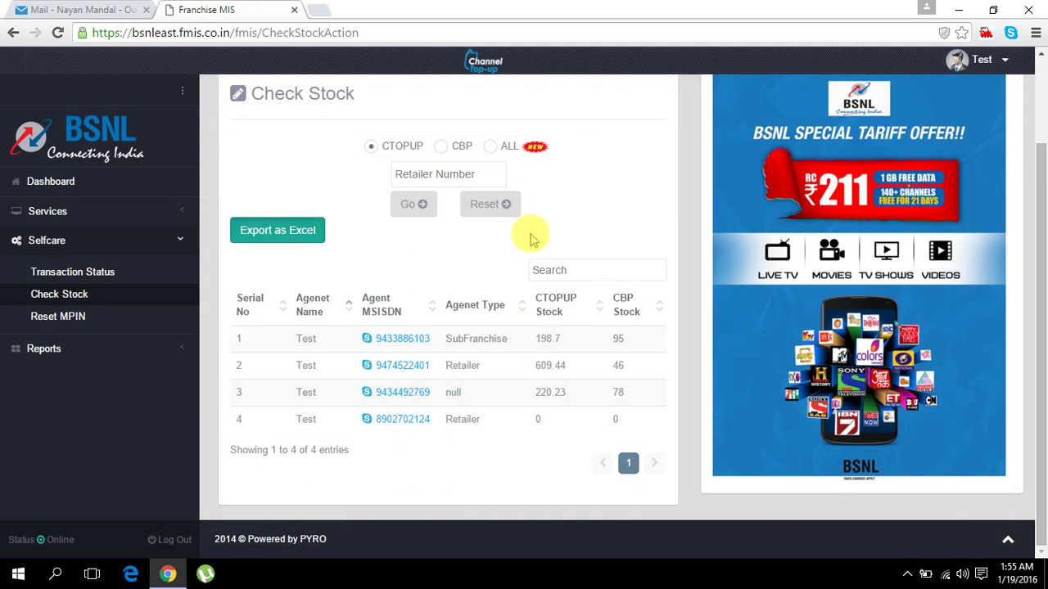
# - Rerun the Check Stock query after switching between the CTOPUP, CBP and ALL stock types
pyautogui.click(89, 293)
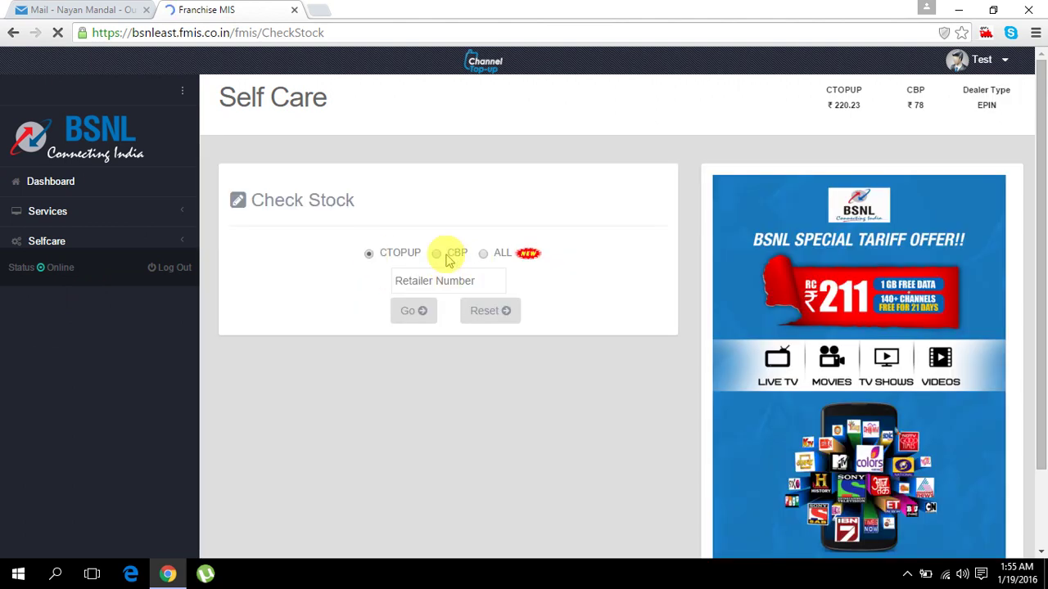
pyautogui.click(372, 255)
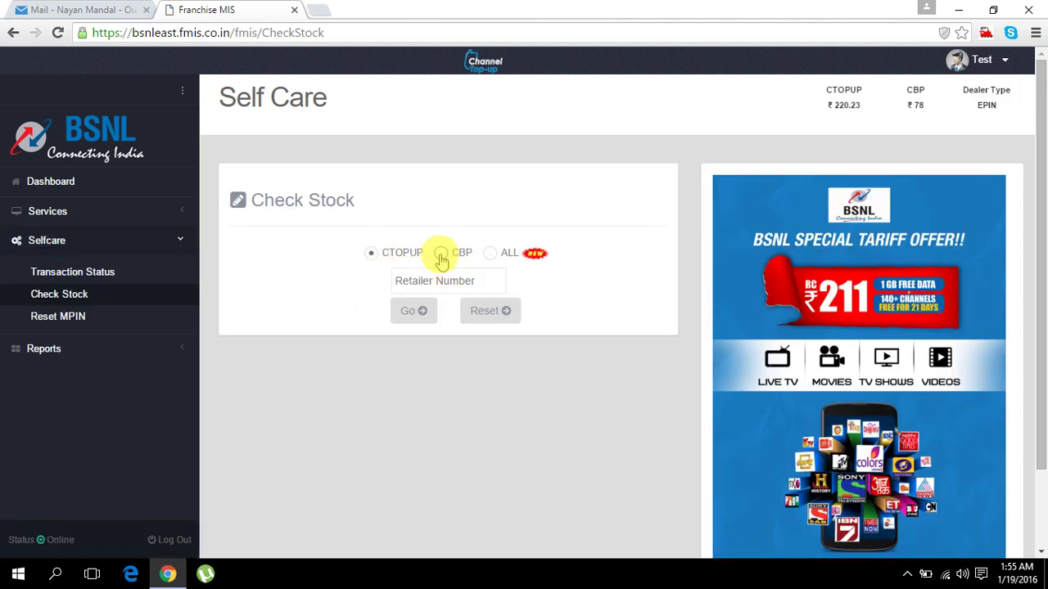
pyautogui.click(442, 253)
pyautogui.click(373, 254)
pyautogui.click(488, 253)
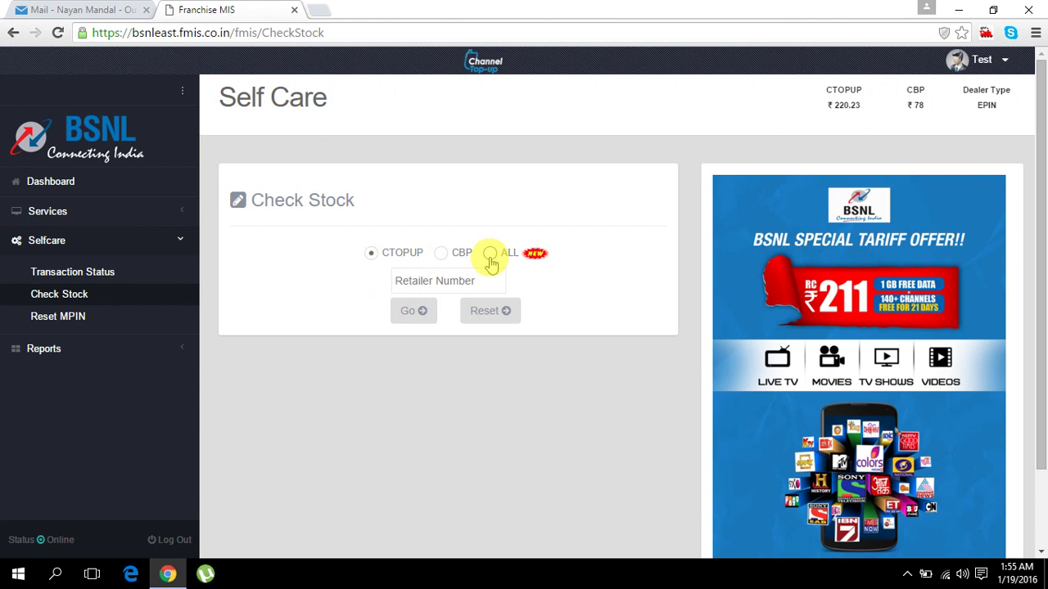
pyautogui.click(421, 284)
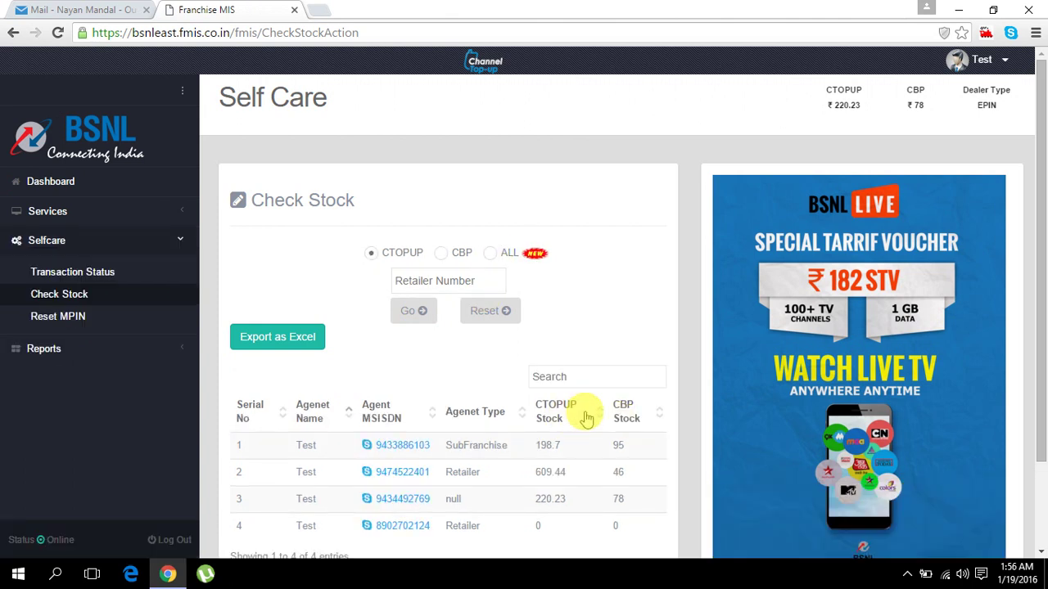
# - Review the agents' stock values (198.7, 609.44, 220.23), then go to the Reset MPIN page
pyautogui.scroll(-3, 590, 409)
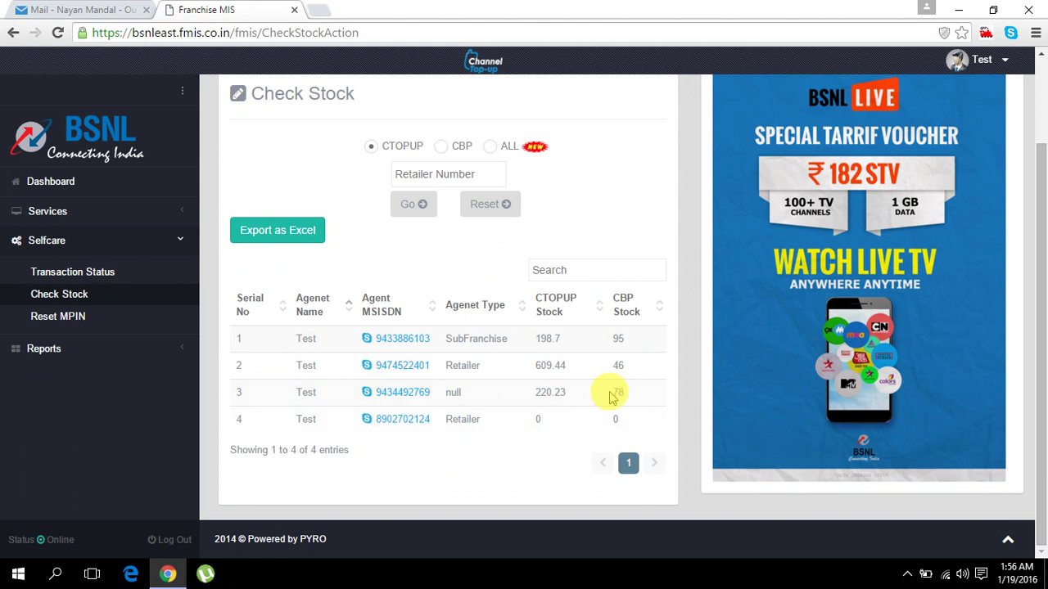
pyautogui.doubleClick(557, 393)
pyautogui.doubleClick(545, 365)
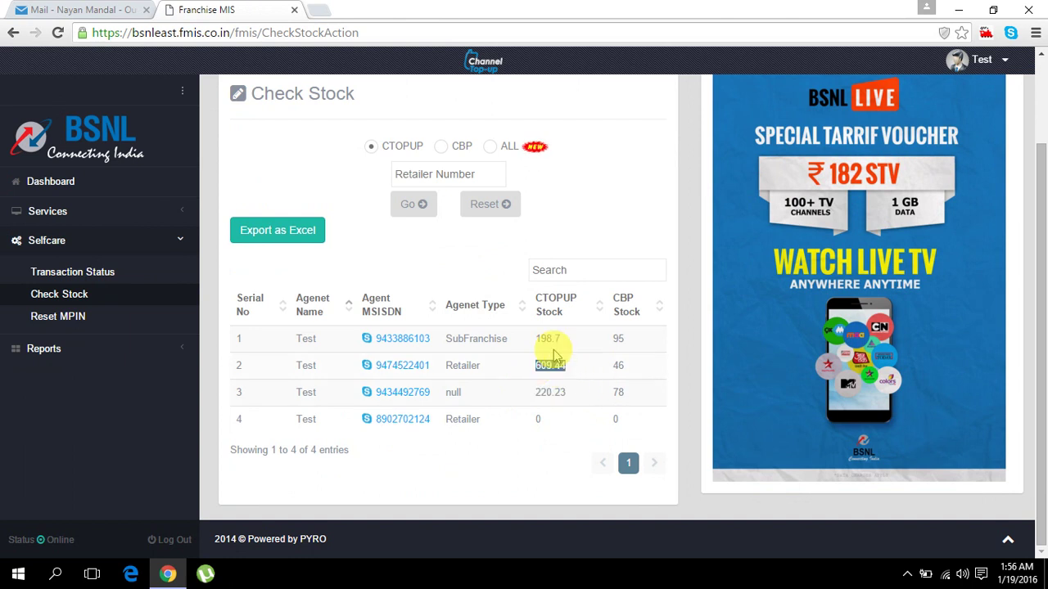
pyautogui.doubleClick(539, 338)
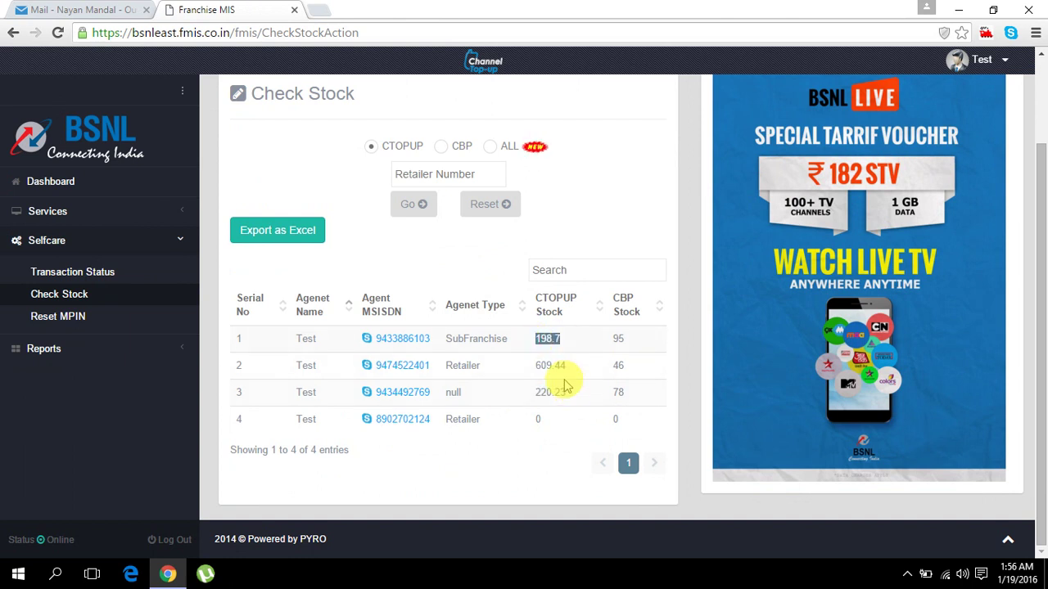
pyautogui.click(564, 372)
pyautogui.scroll(2, 597, 437)
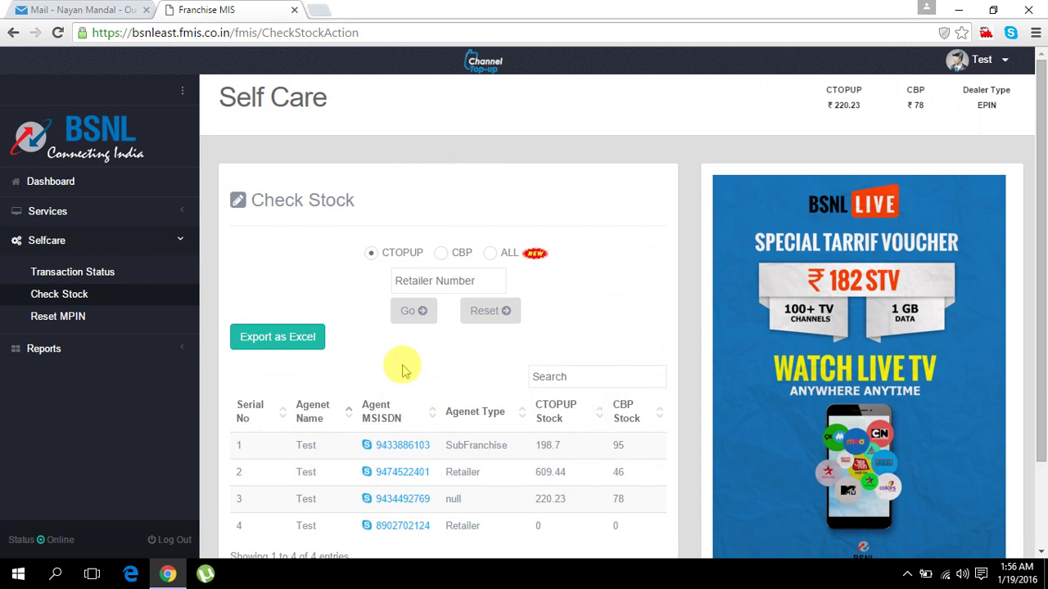
pyautogui.click(59, 319)
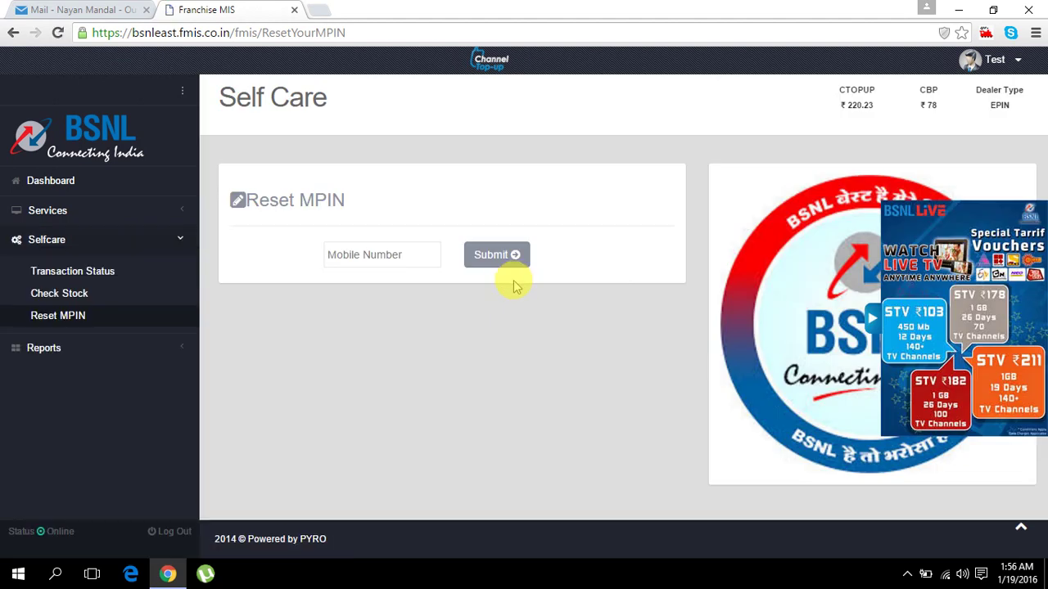
# - Submit an MPIN reset for the agent's mobile number, then collapse the Selfcare menu
pyautogui.click(357, 256)
pyautogui.write('9')
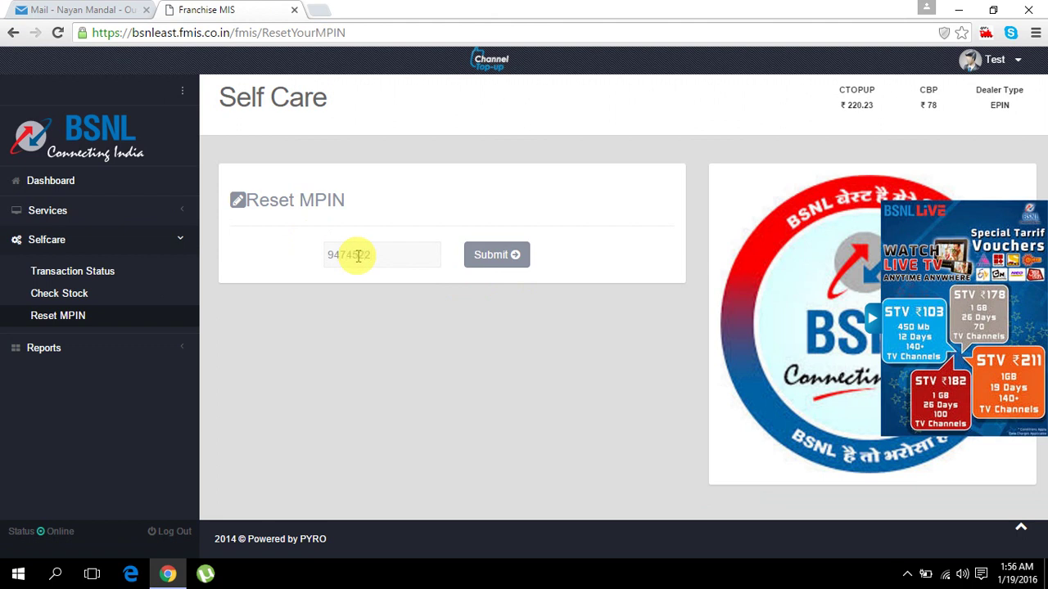
pyautogui.write('4')
pyautogui.press('BackSpace')
pyautogui.press('BackSpace')
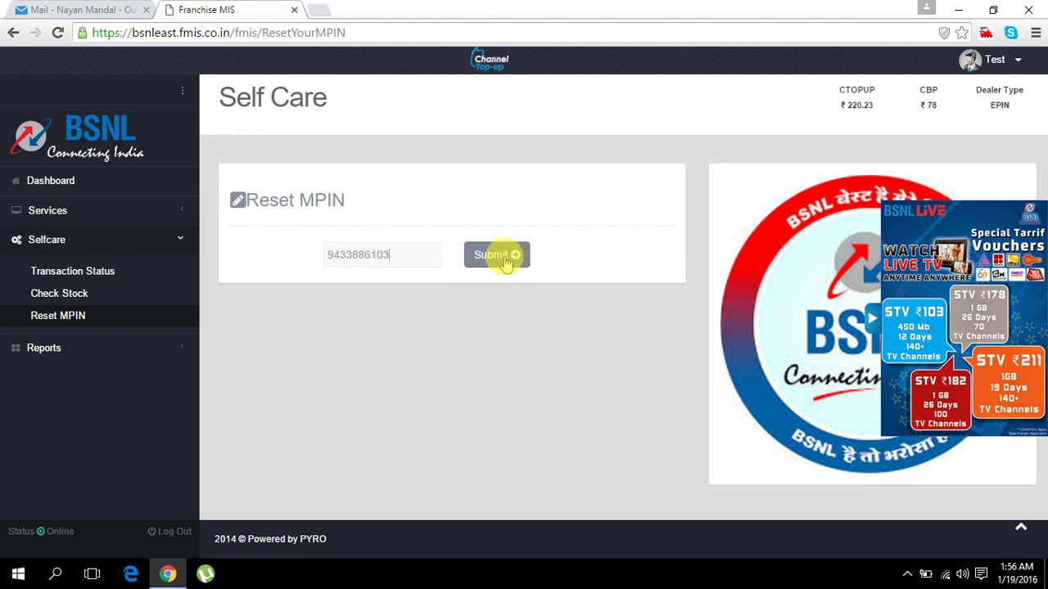
pyautogui.click(500, 257)
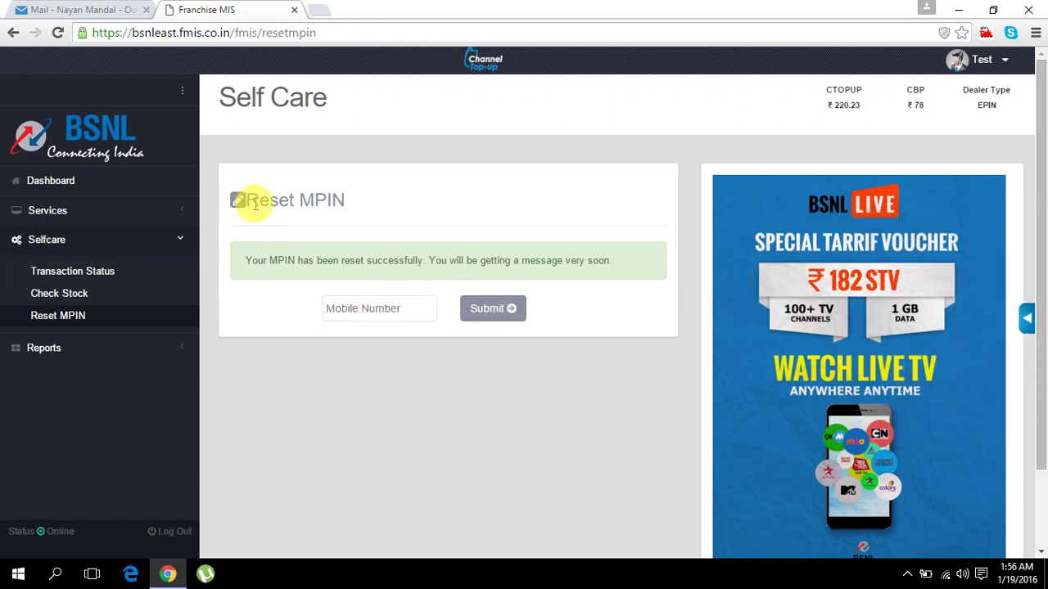
pyautogui.click(78, 239)
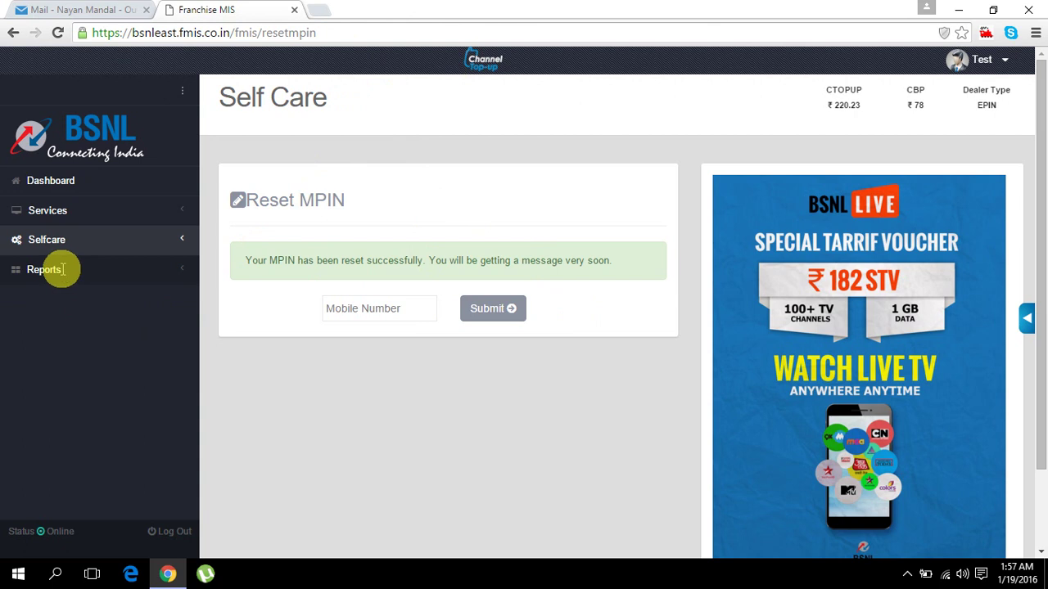
# - View the Dashboard, then the CTOPUP recharge form under Services
pyautogui.click(91, 214)
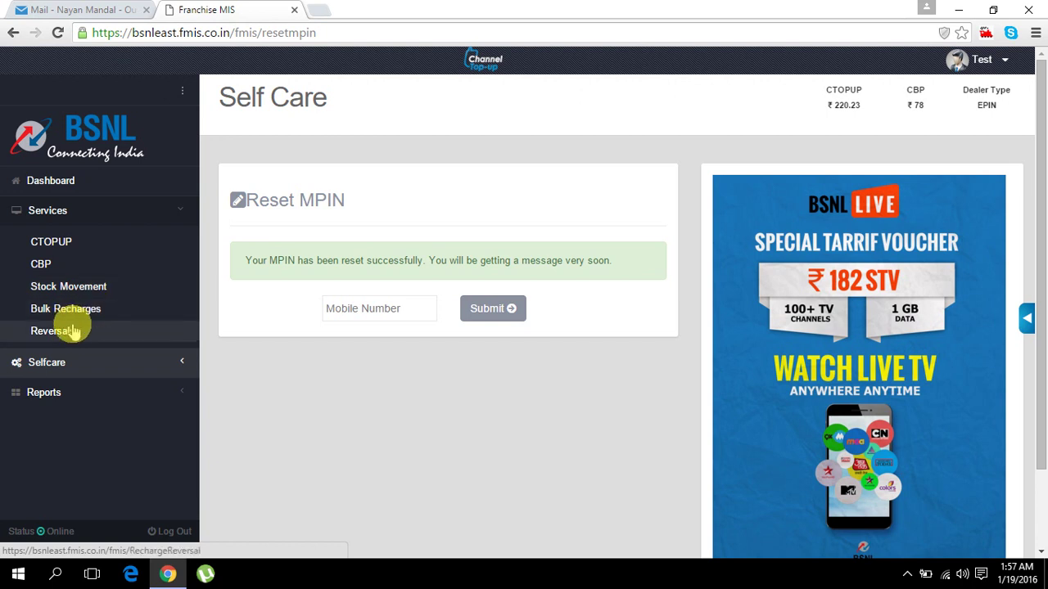
pyautogui.click(106, 189)
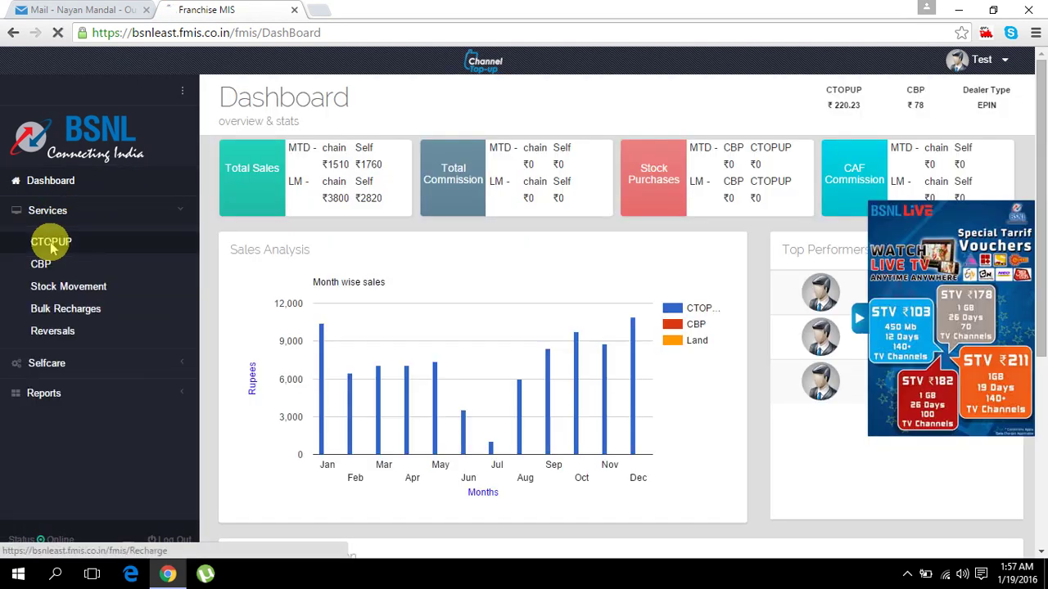
pyautogui.click(73, 239)
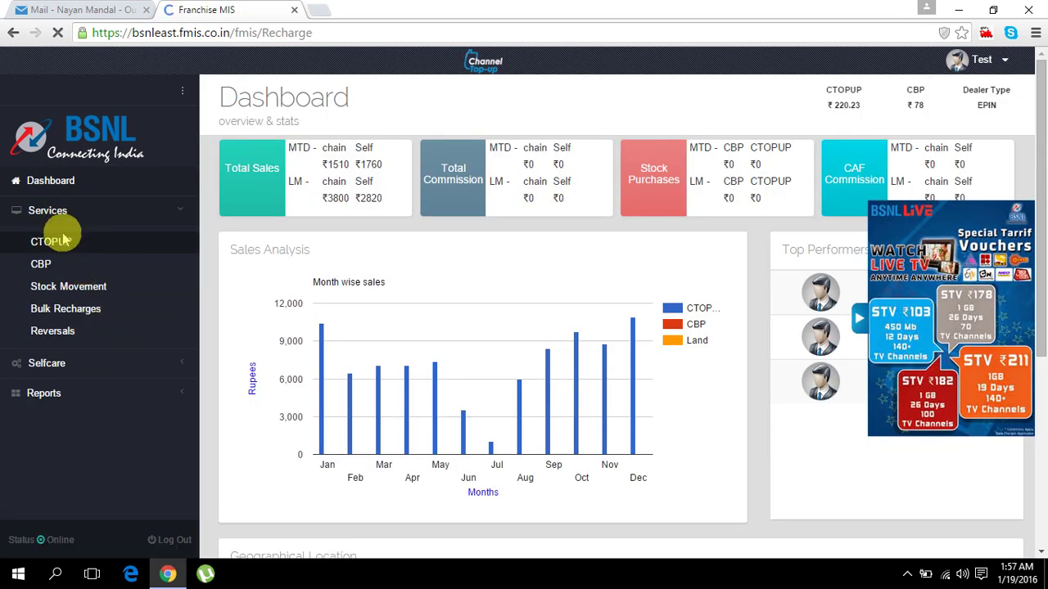
# - Tidy the sidebar menus and open the Sales report under Reports
pyautogui.click(63, 213)
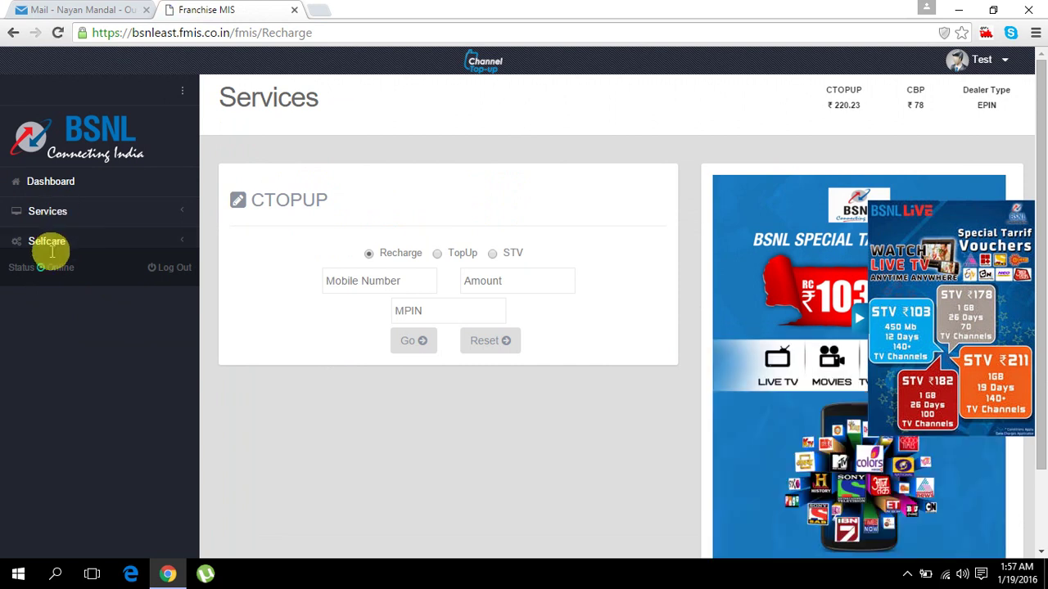
pyautogui.click(49, 363)
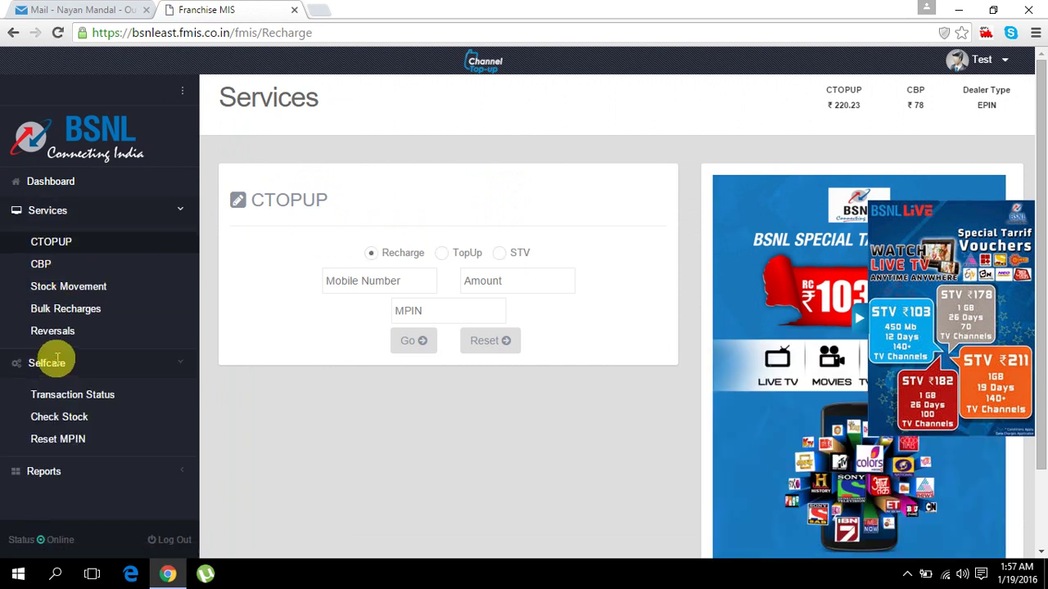
pyautogui.click(82, 213)
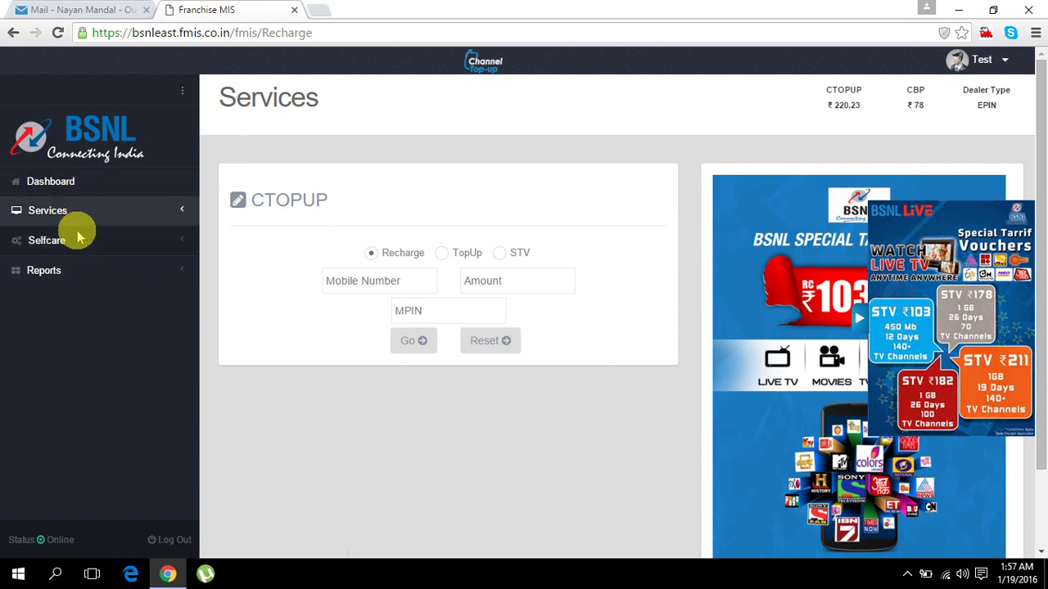
pyautogui.click(88, 275)
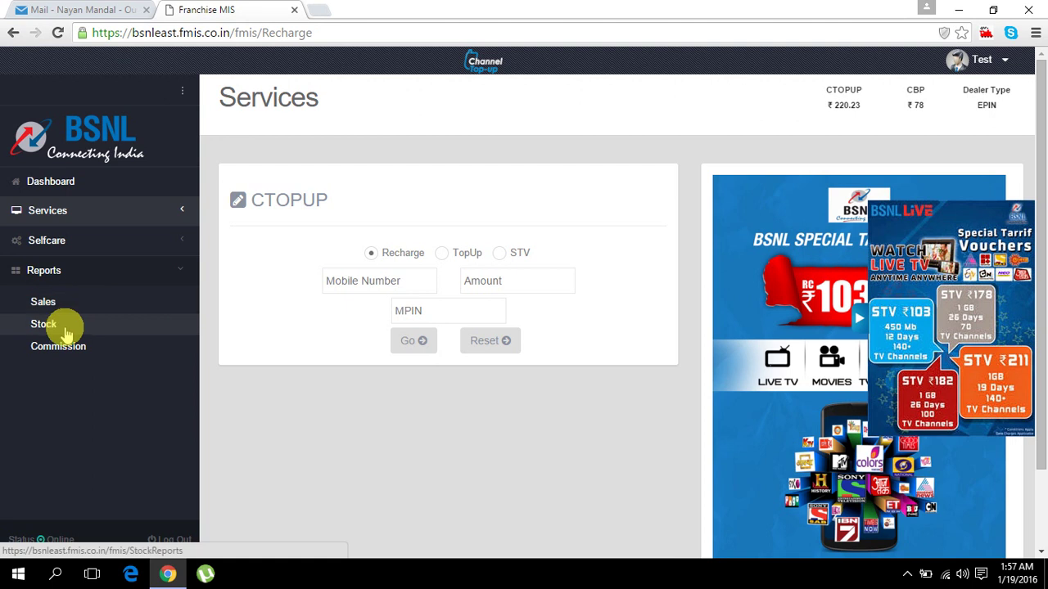
pyautogui.click(48, 302)
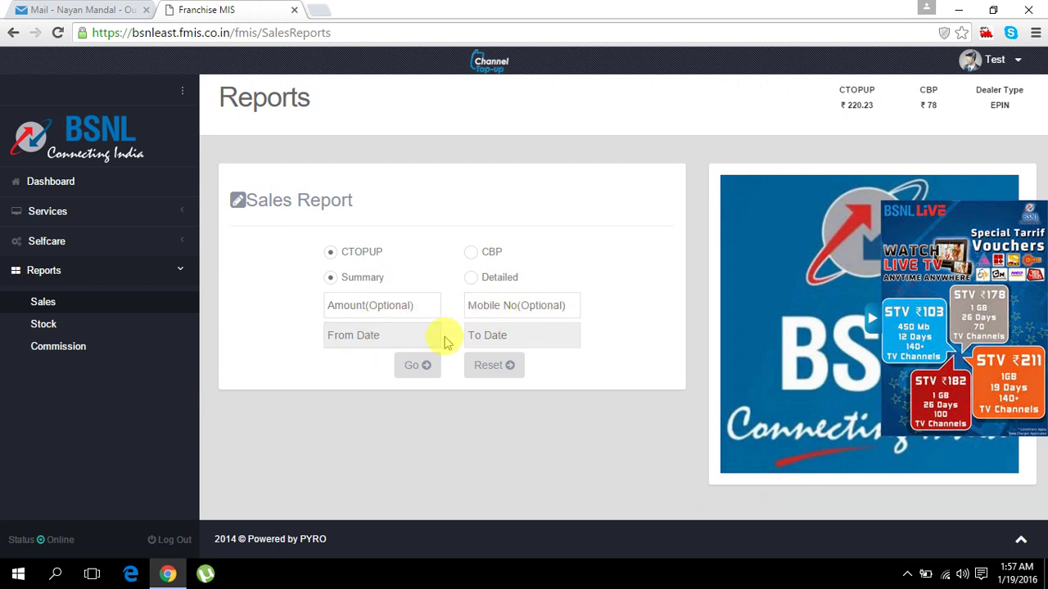
# - Run the CTOPUP summary sales report for 17-01-2016 to 18-01-2016, review both agent rows, and close it
pyautogui.click(395, 336)
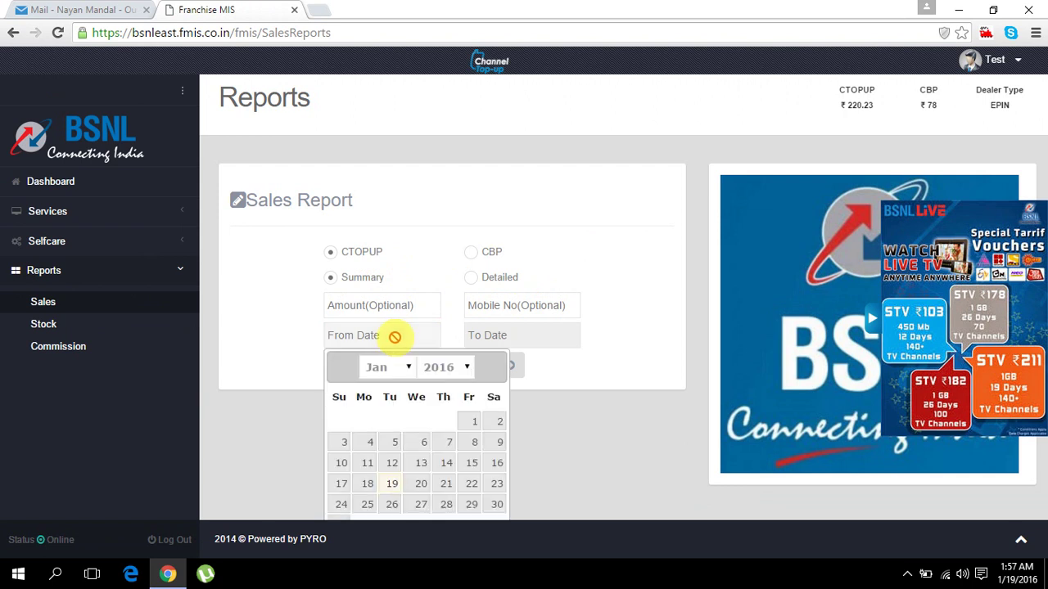
pyautogui.click(392, 482)
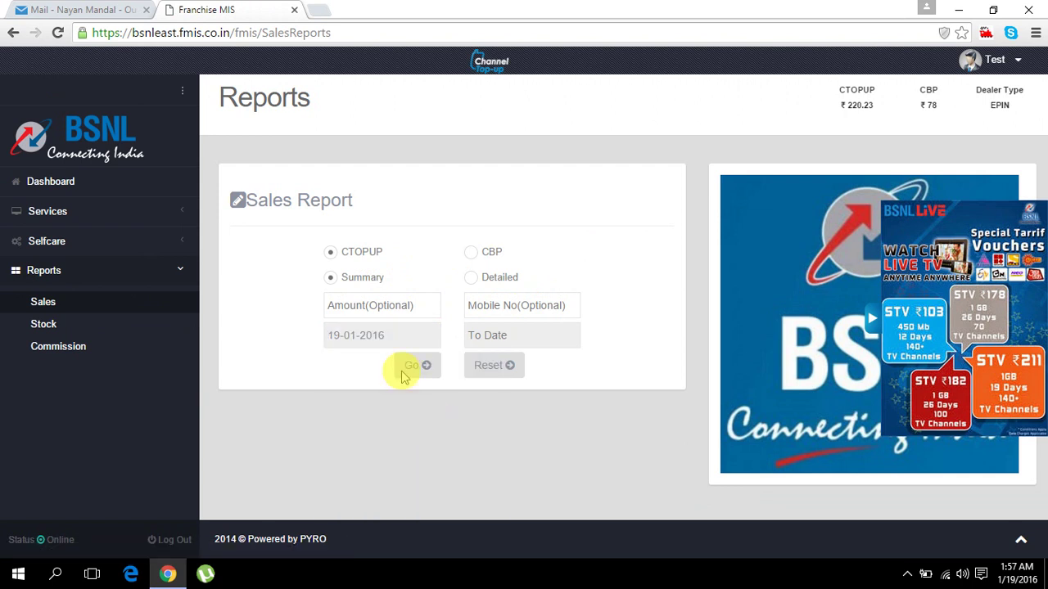
pyautogui.click(397, 333)
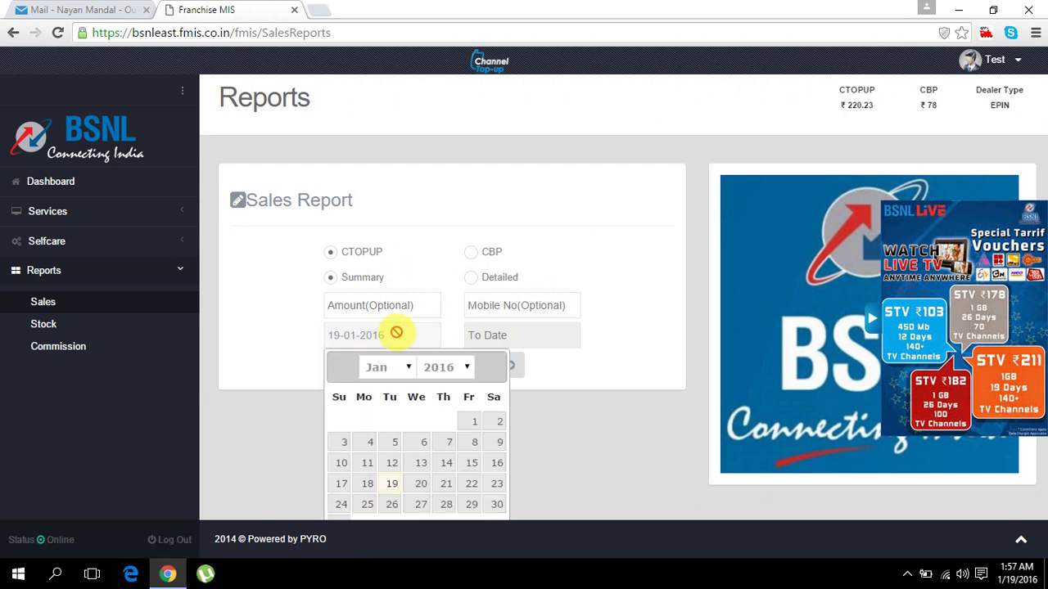
pyautogui.click(342, 483)
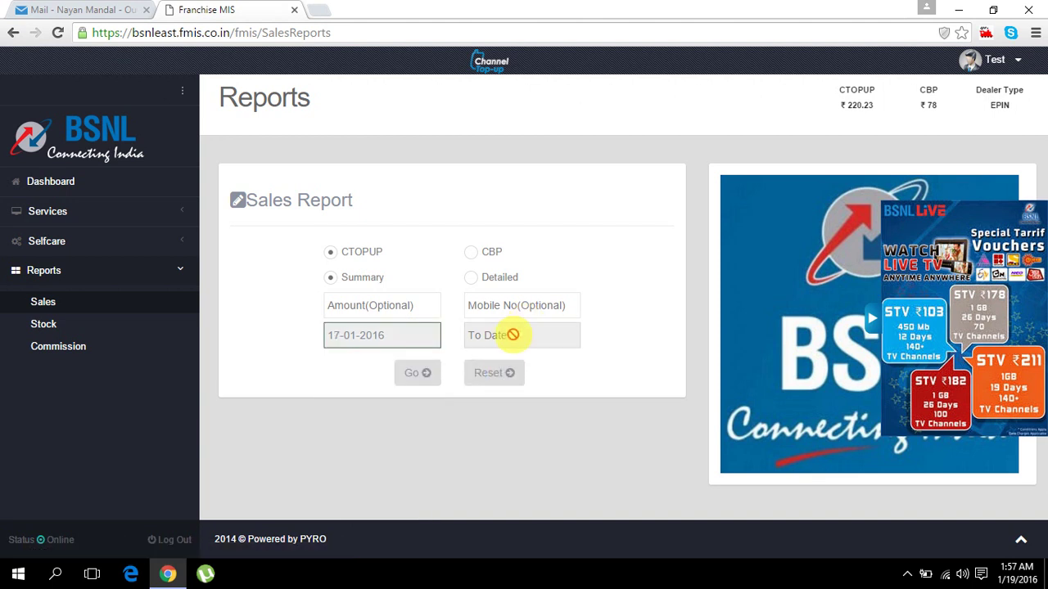
pyautogui.click(513, 334)
pyautogui.click(508, 483)
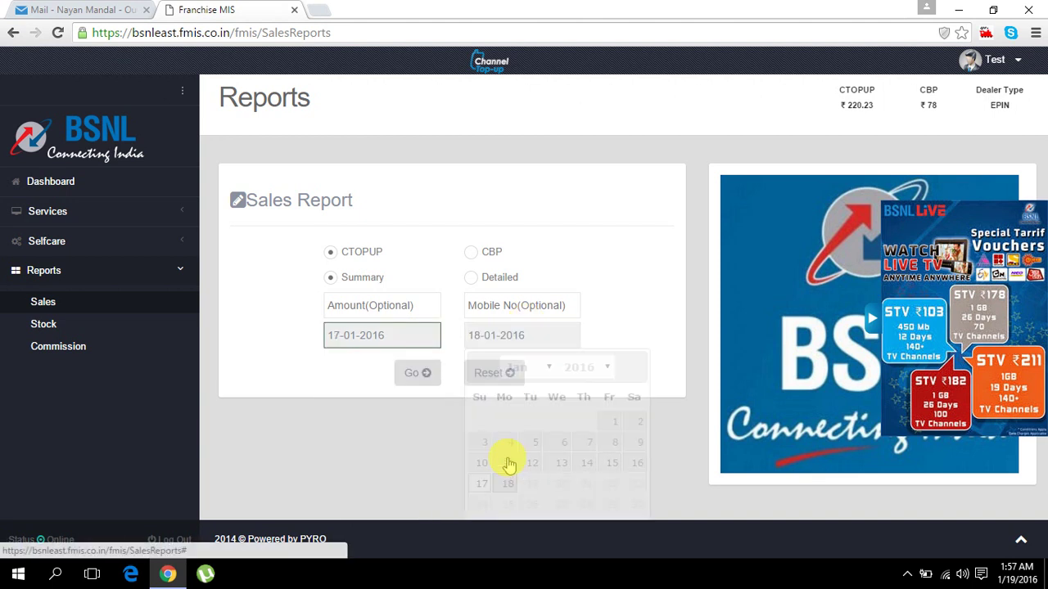
pyautogui.click(423, 376)
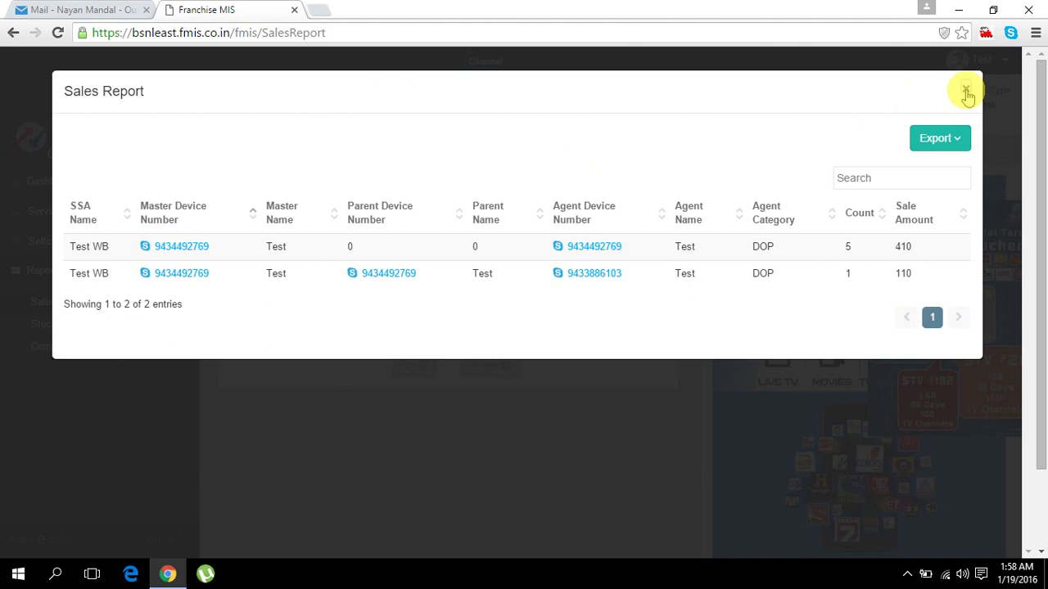
pyautogui.click(966, 92)
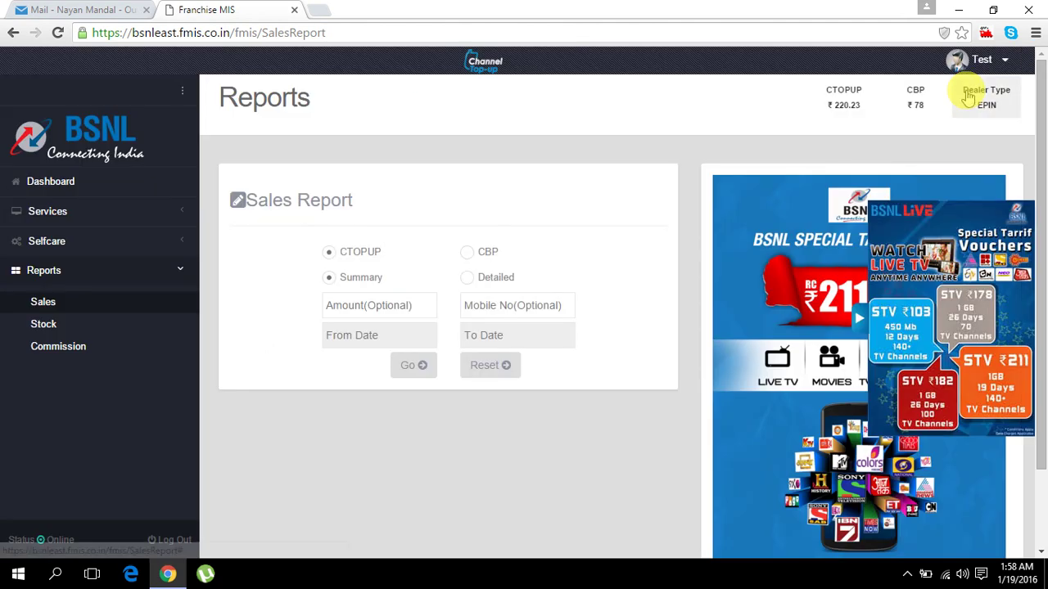
# - Run a Stock Purchased report for 17-01-2016 to 19-01-2016 and dismiss the no-records notice
pyautogui.click(81, 330)
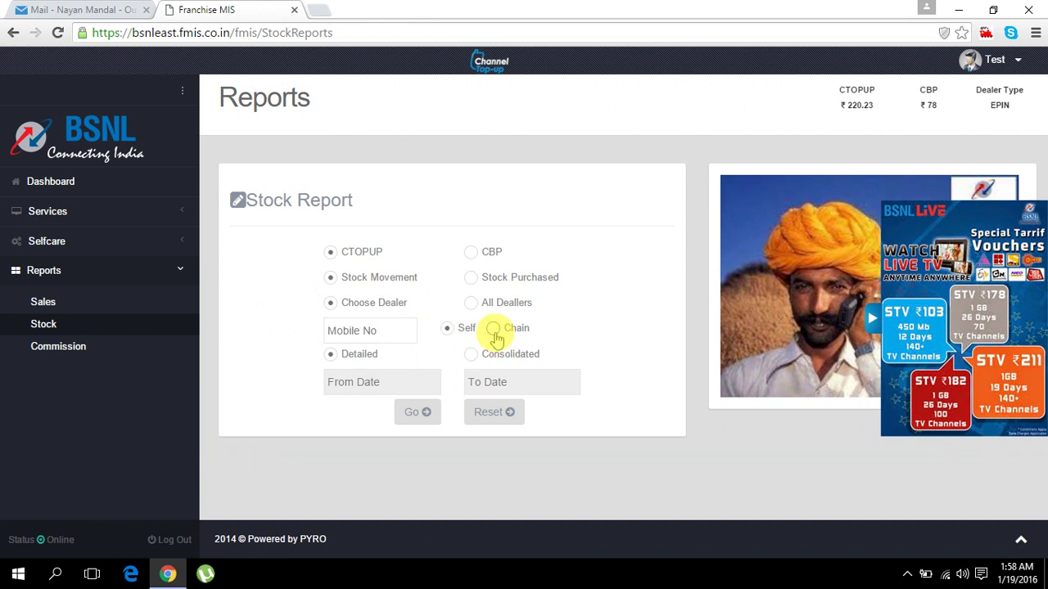
pyautogui.click(382, 380)
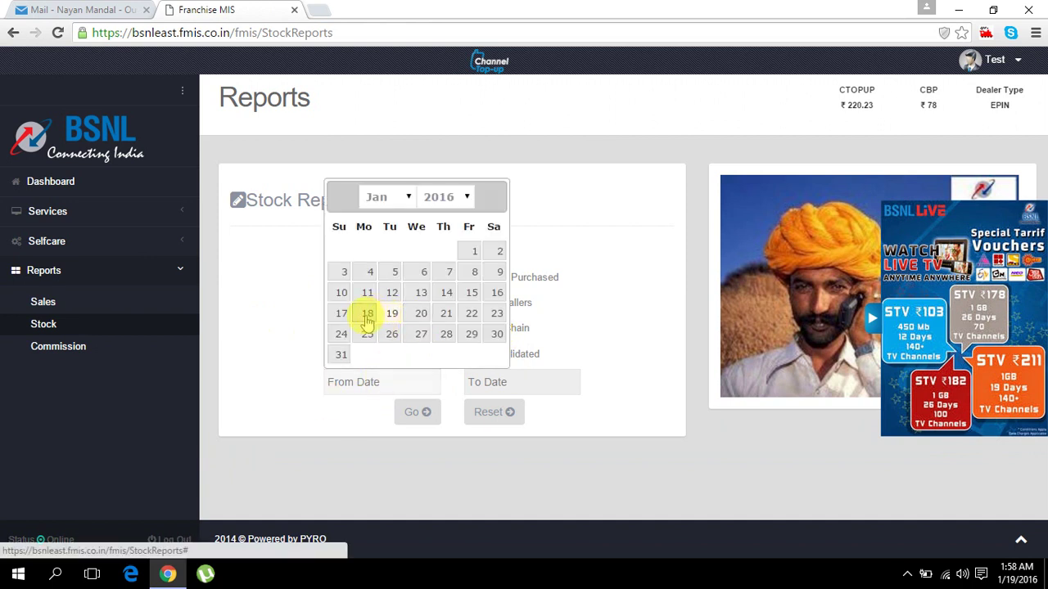
pyautogui.click(342, 314)
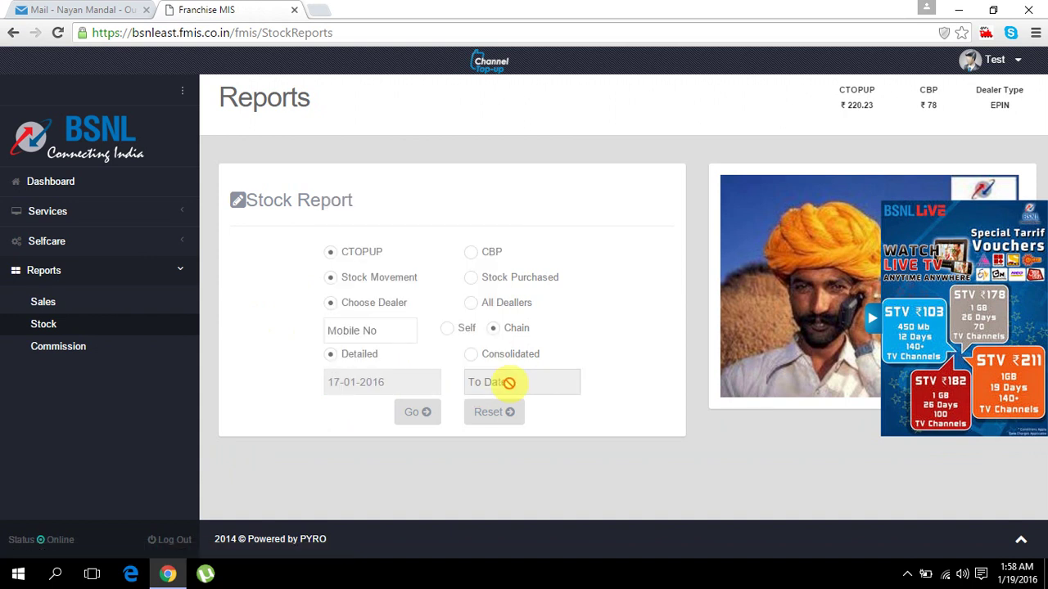
pyautogui.click(508, 382)
pyautogui.click(529, 315)
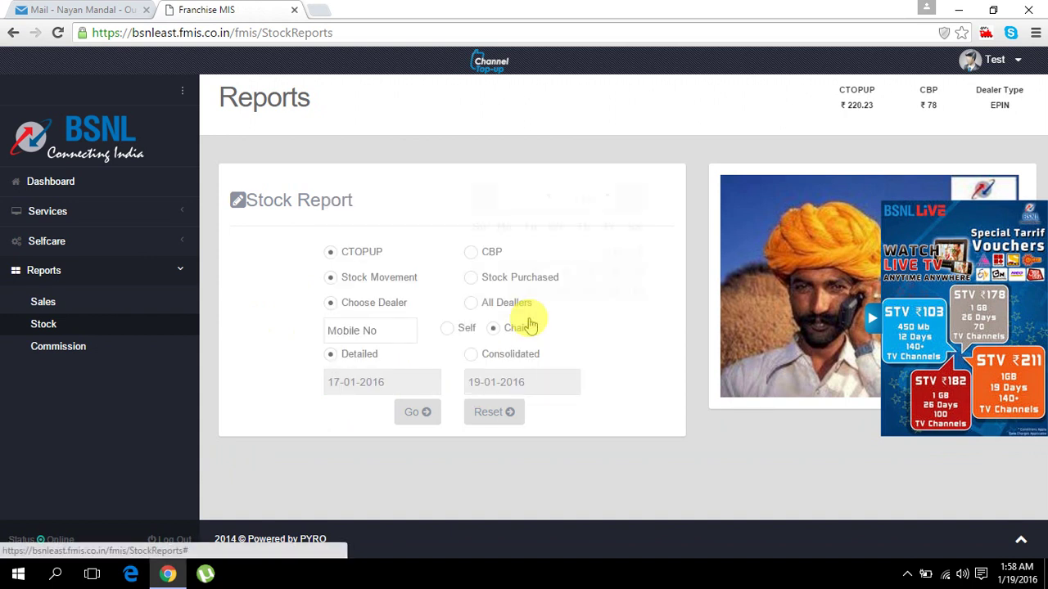
pyautogui.click(470, 278)
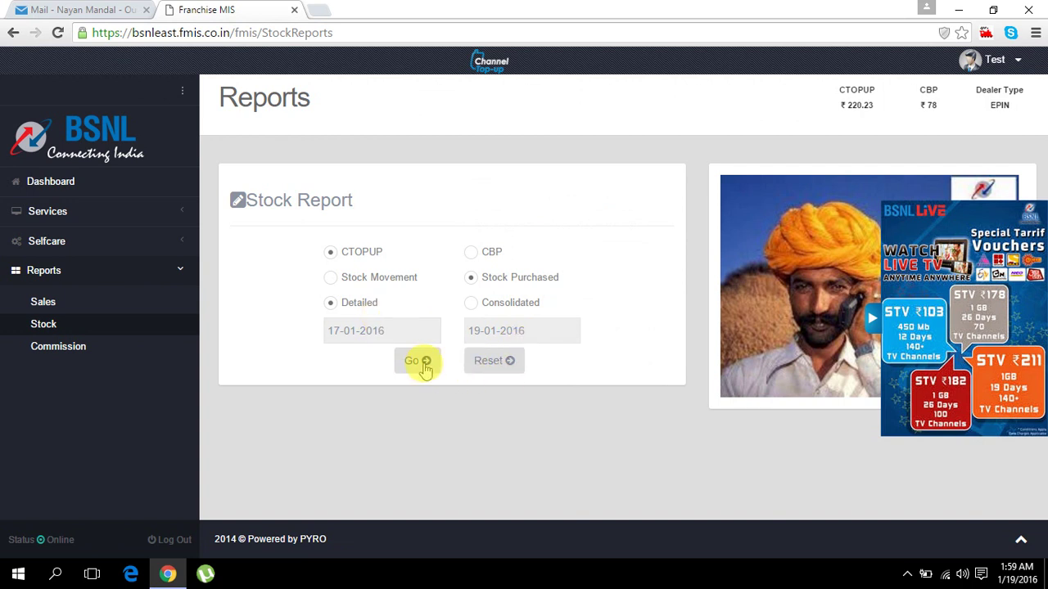
pyautogui.click(420, 363)
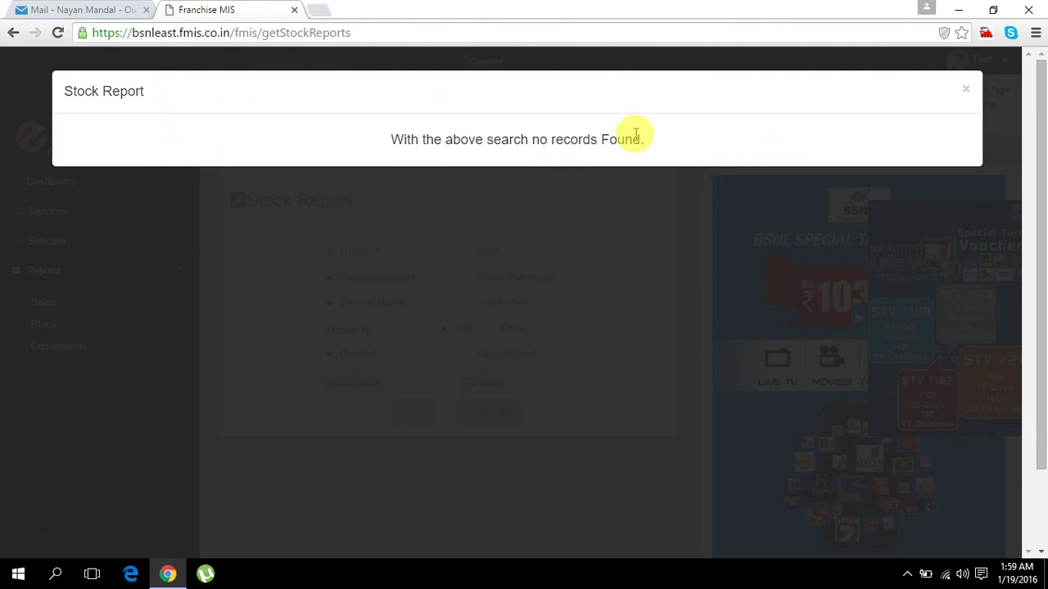
pyautogui.click(966, 90)
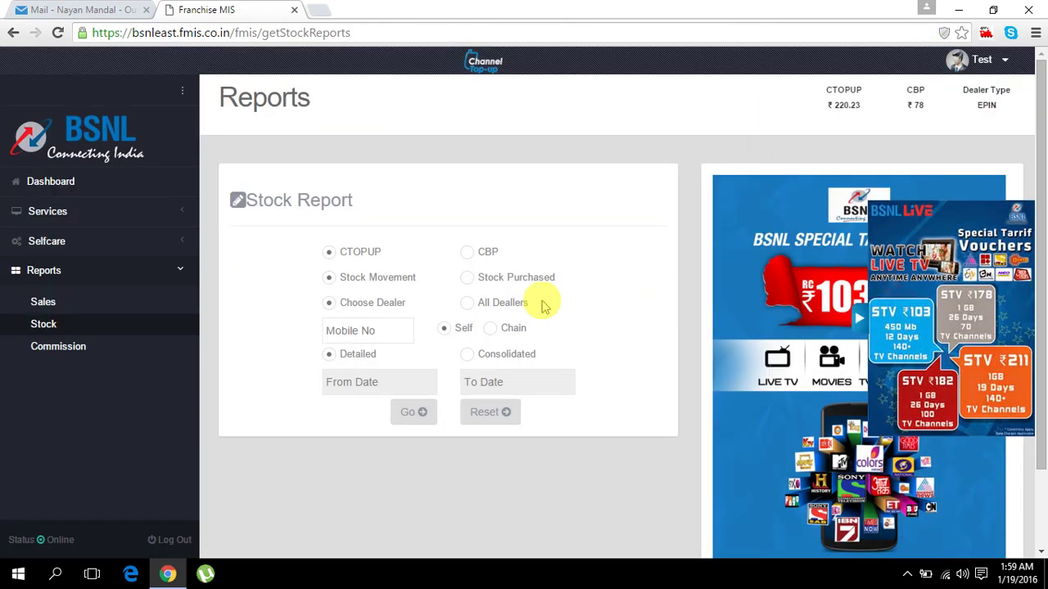
# - Run a Chain stock-movement report for the dealer's mobile number, 18-01-2016 to 19-01-2016; dismiss the no-records notice
pyautogui.click(488, 328)
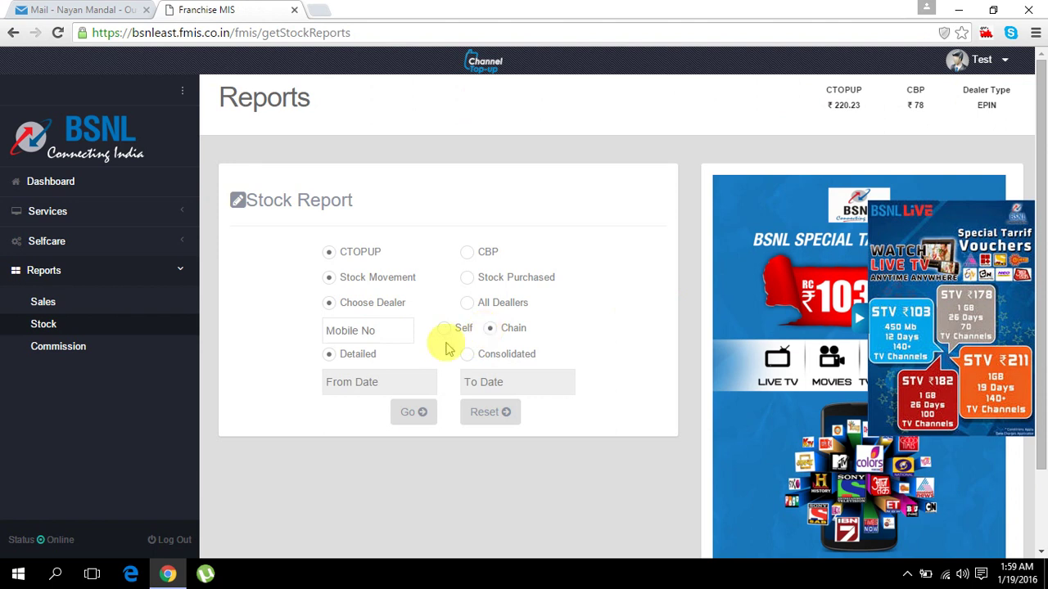
pyautogui.click(353, 337)
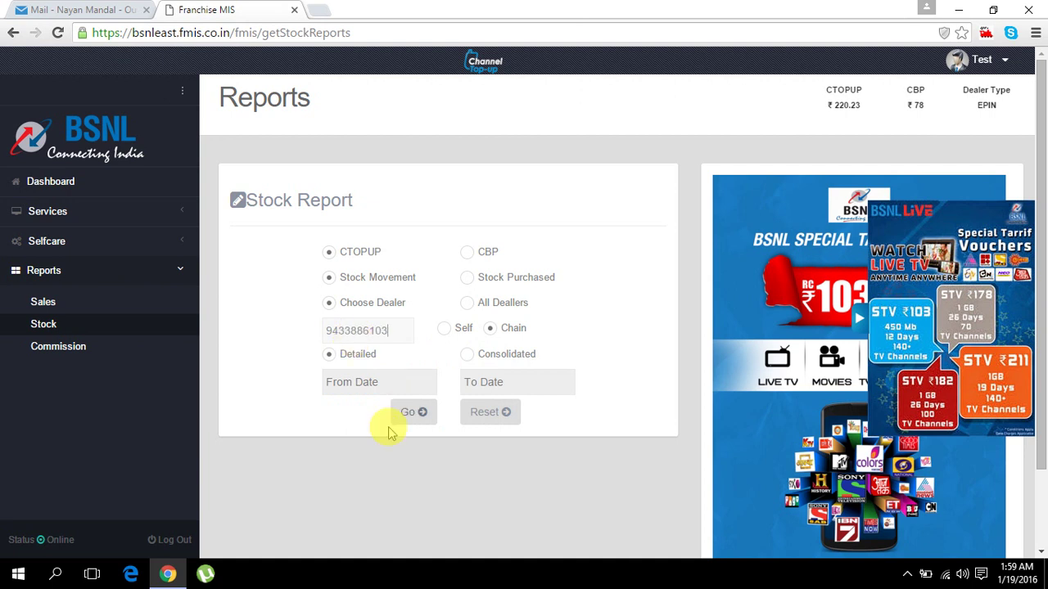
pyautogui.click(388, 384)
pyautogui.click(388, 384)
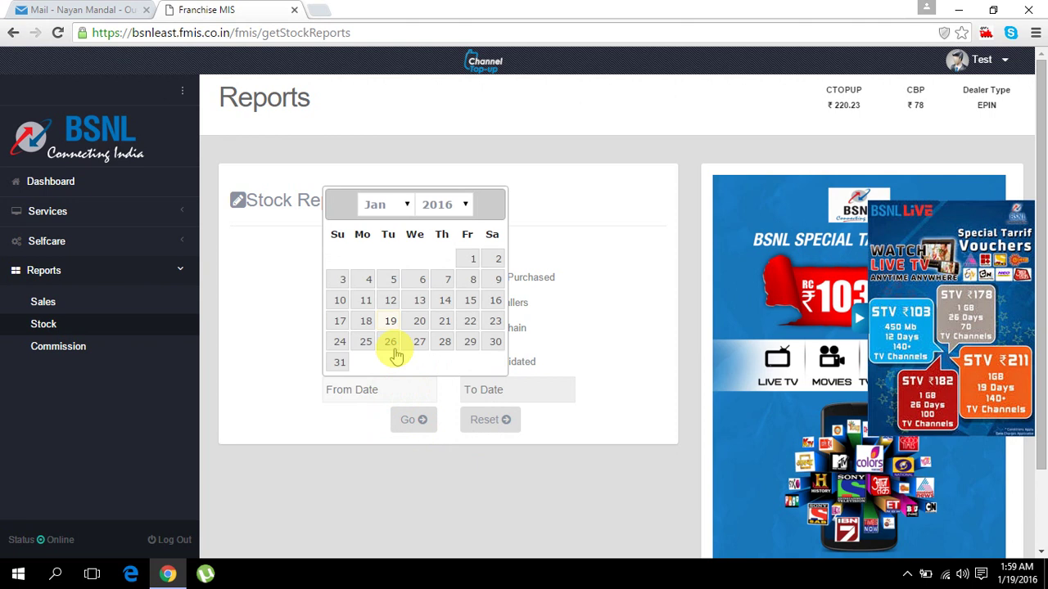
pyautogui.click(357, 322)
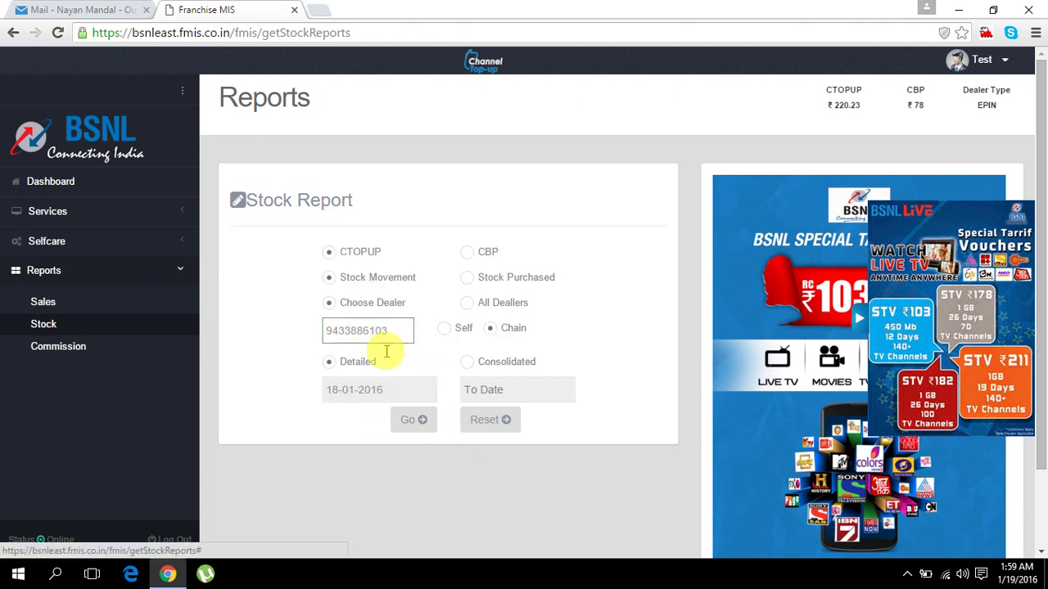
pyautogui.click(507, 392)
pyautogui.click(533, 323)
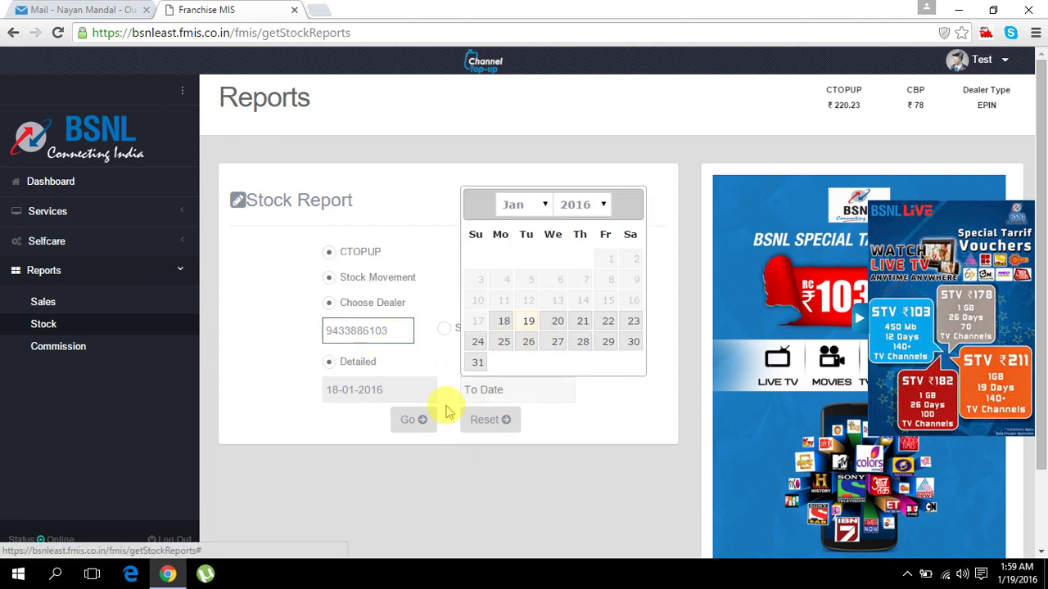
pyautogui.click(413, 420)
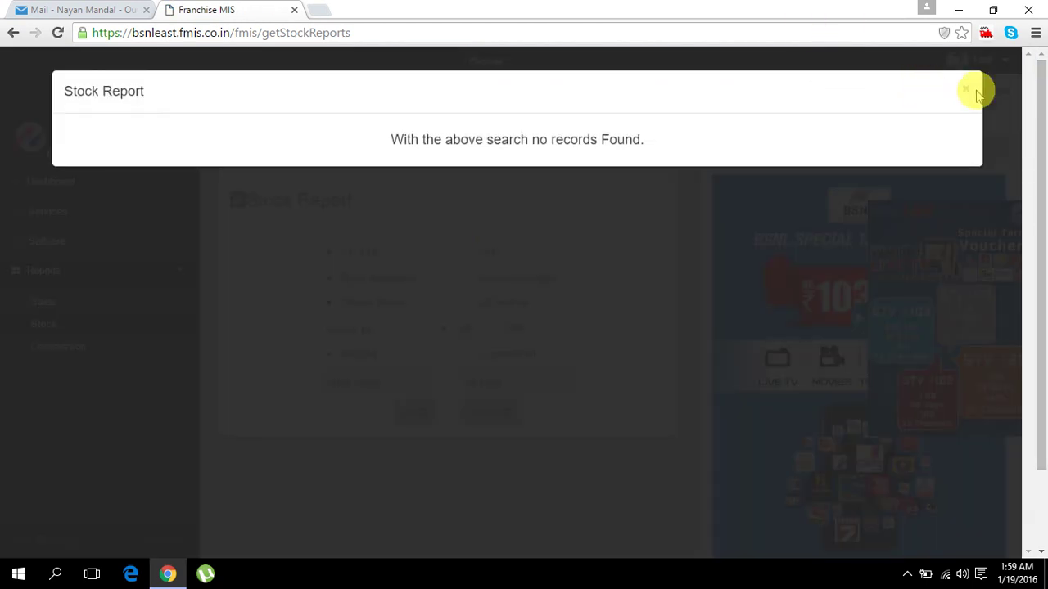
pyautogui.click(967, 90)
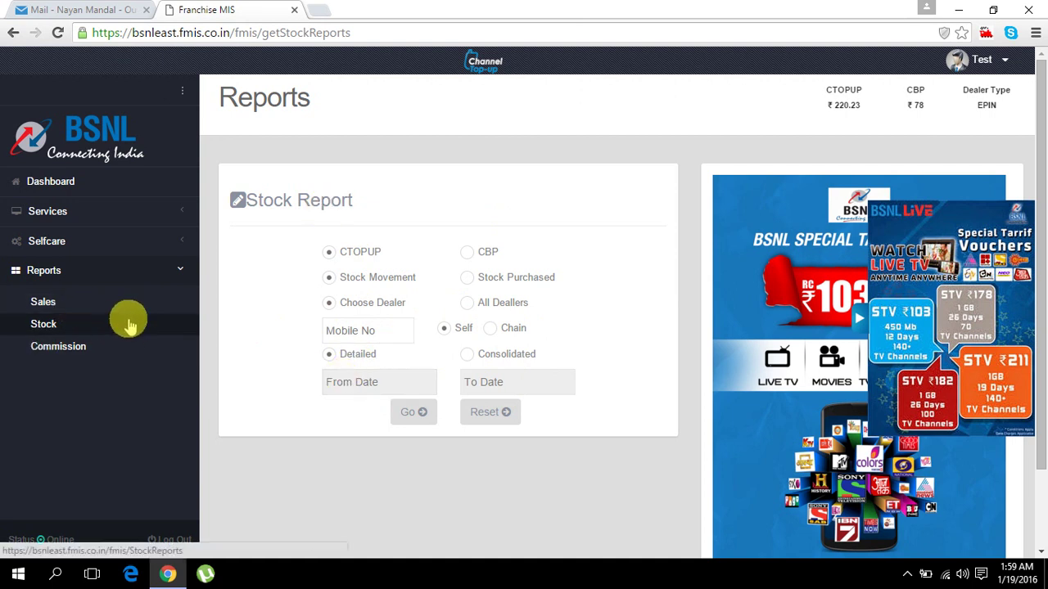
# - Look over the Commission report form, Services and Selfcare menus, then go back to the Dashboard
pyautogui.click(70, 352)
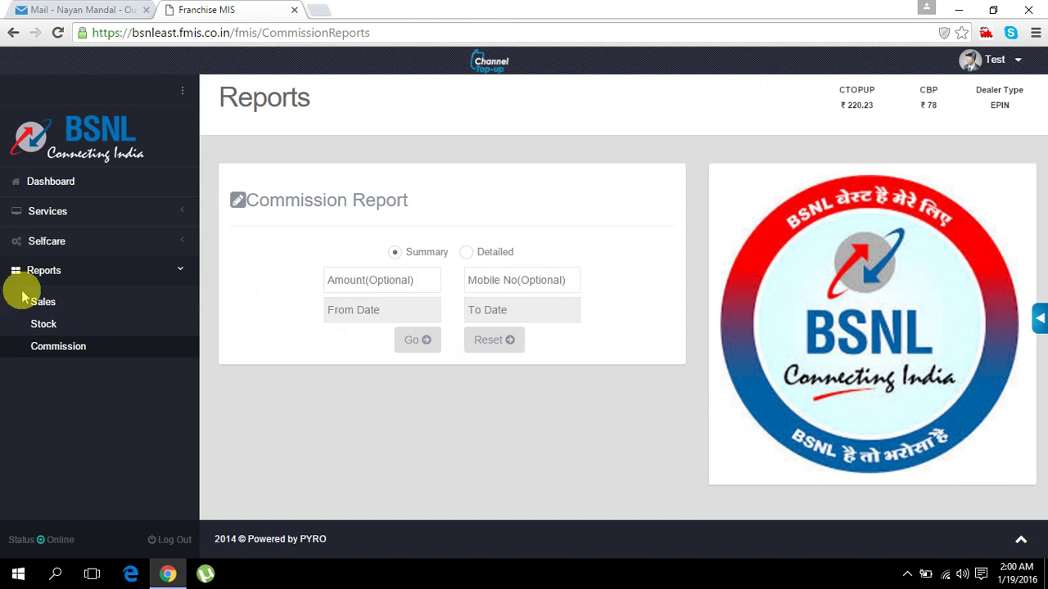
pyautogui.click(74, 274)
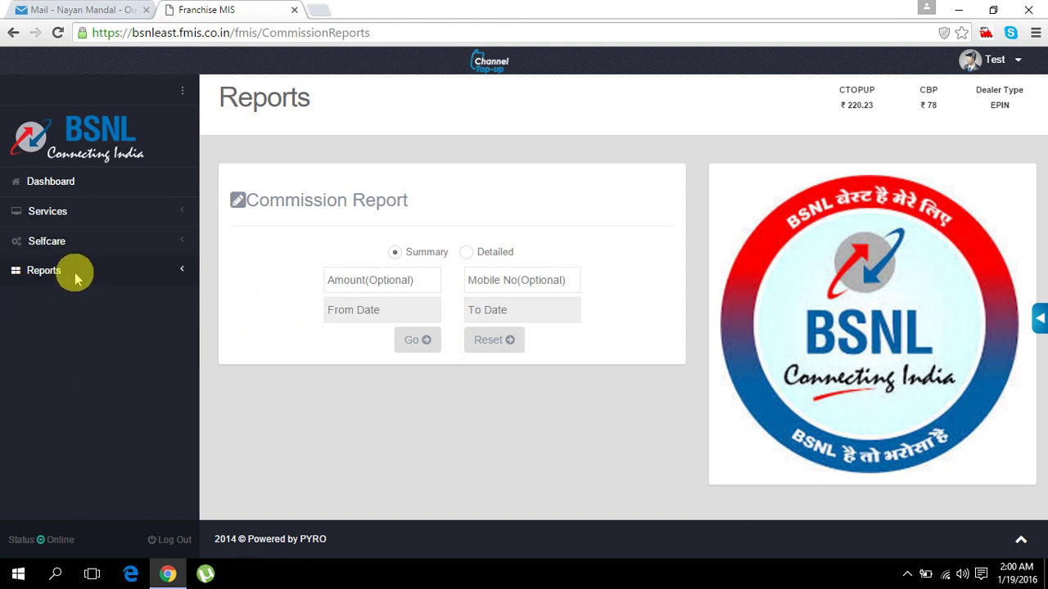
pyautogui.click(72, 213)
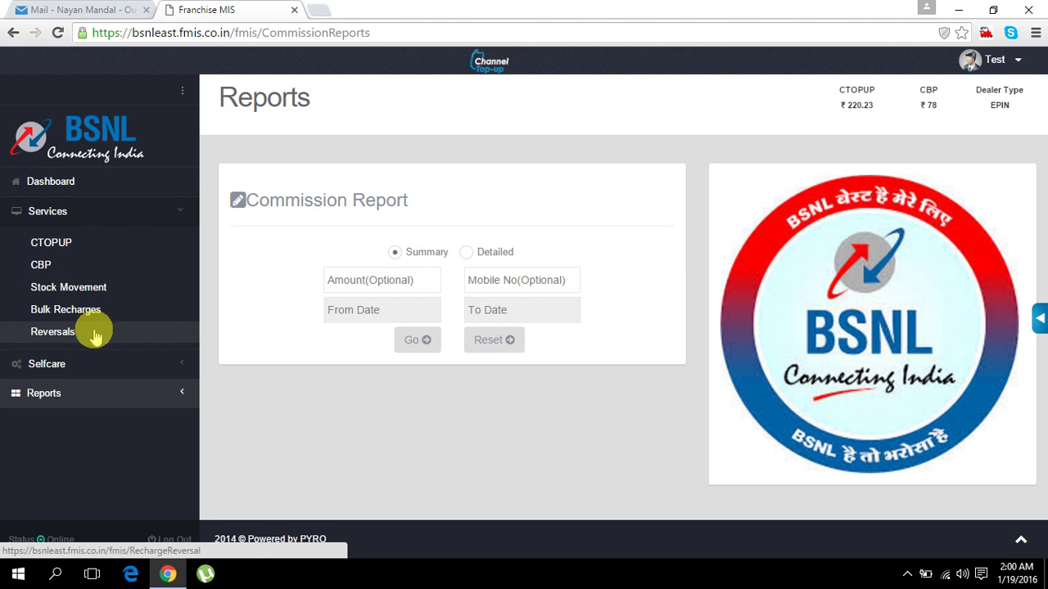
pyautogui.click(100, 364)
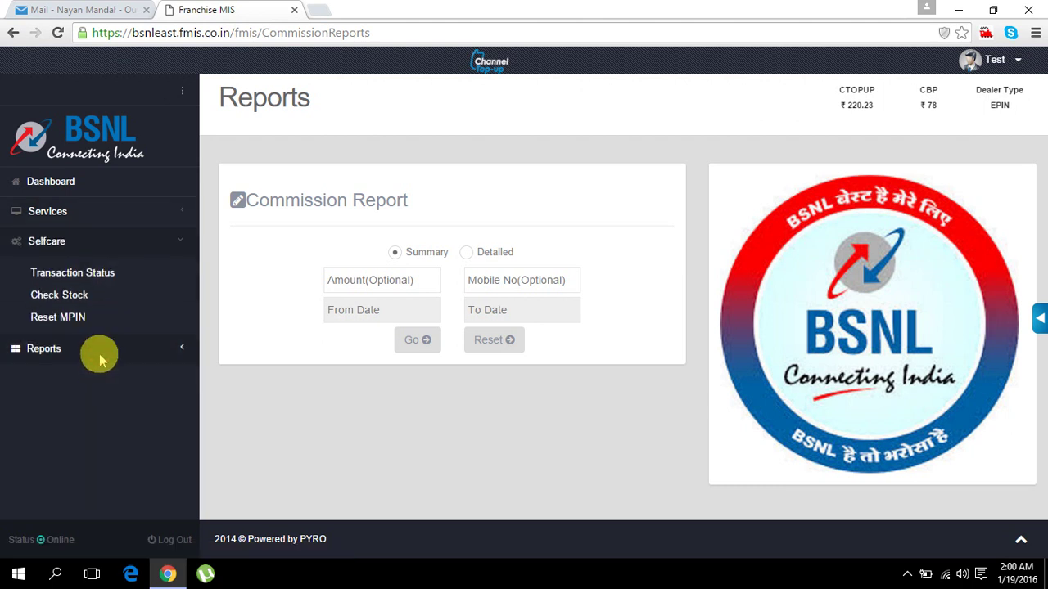
pyautogui.click(123, 244)
pyautogui.click(90, 183)
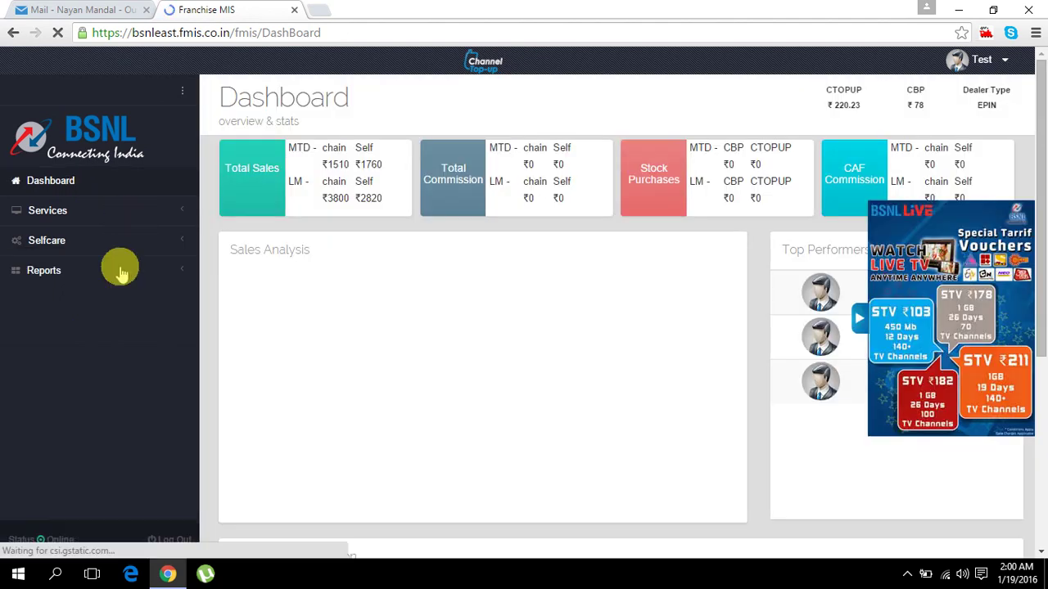
# - Review the loaded month-wise Sales Analysis chart and Top Performers list on the Dashboard
pyautogui.click(858, 318)
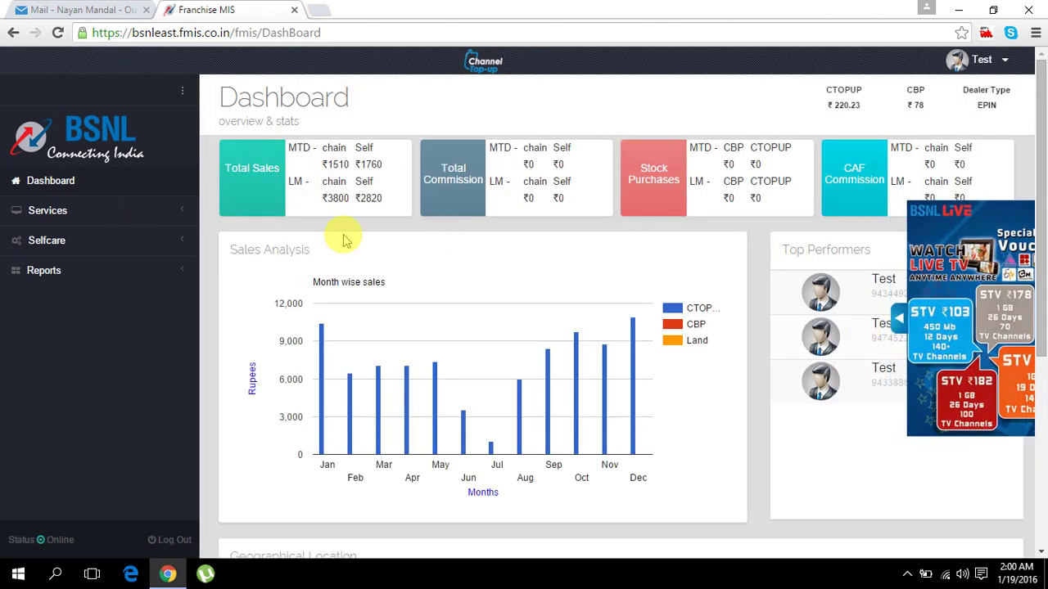